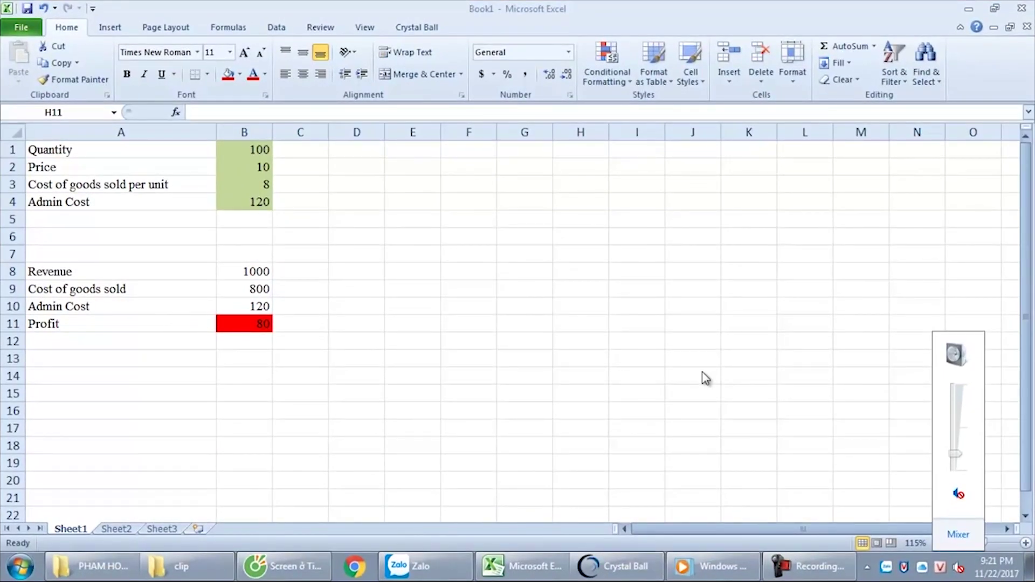
Step: Browse the course folders for the project case study workbook
left_click(703, 374)
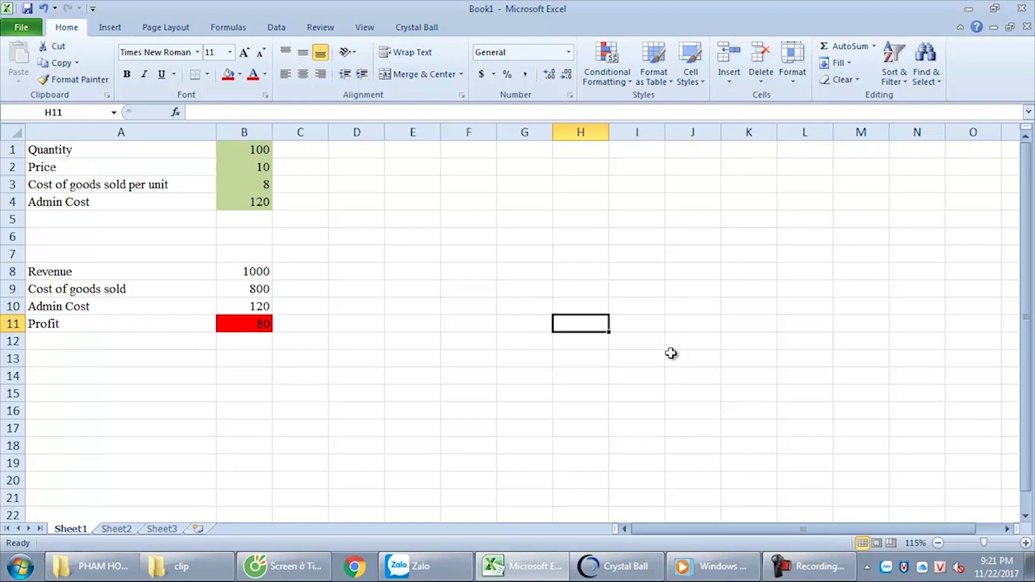
left_click(89, 566)
left_click(55, 73)
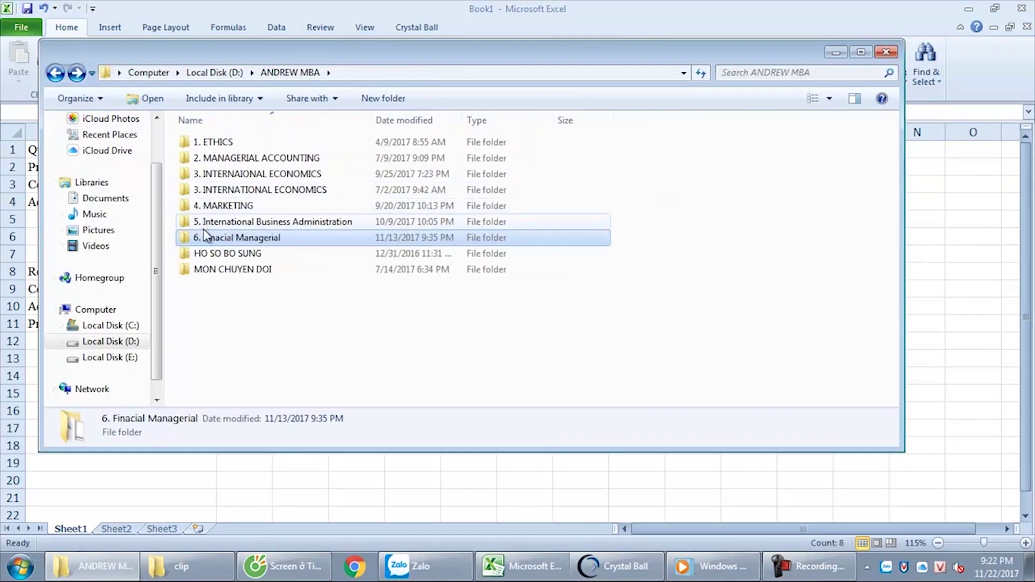
double_click(216, 222)
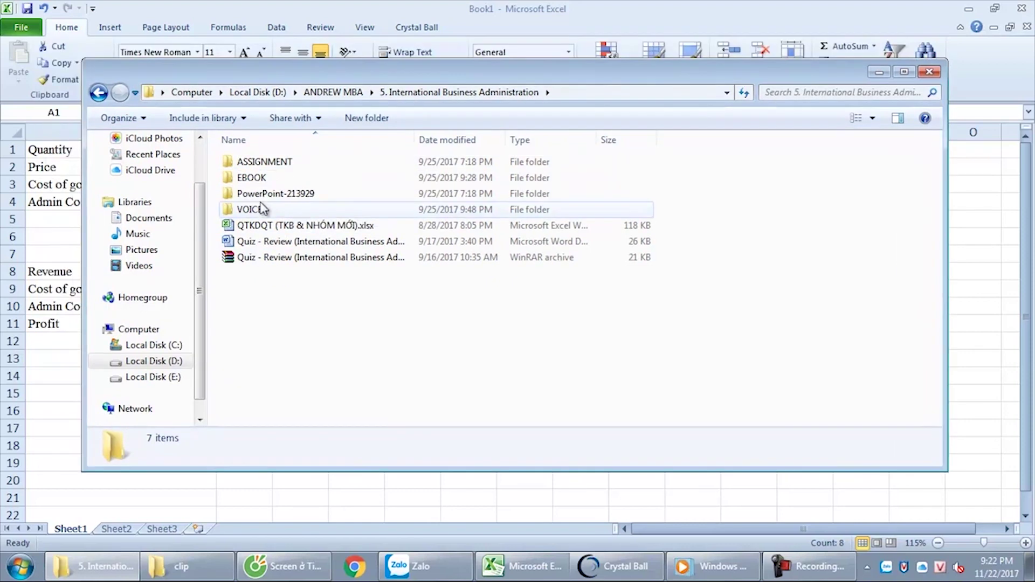
left_click(263, 165)
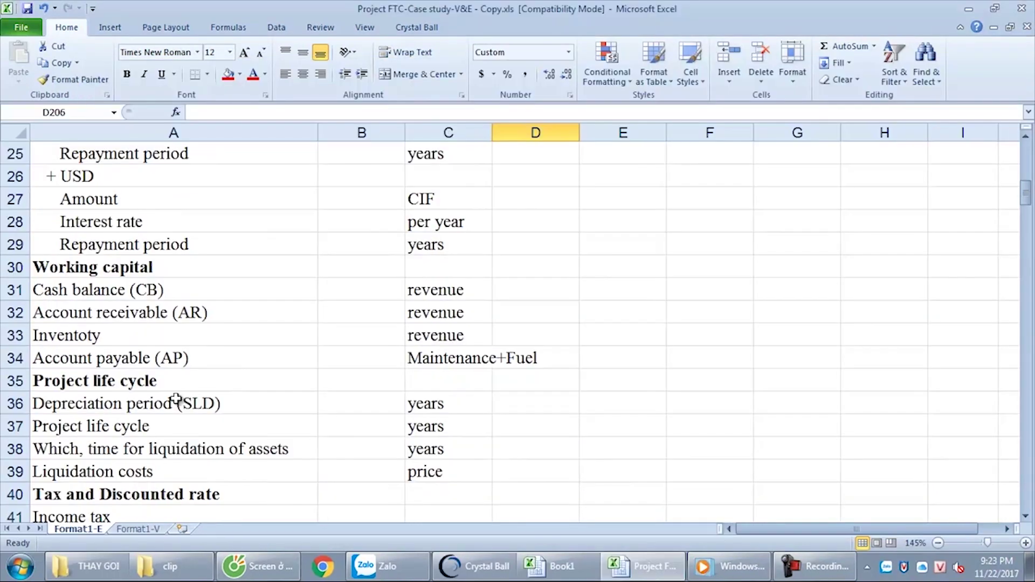
Step: Examine the project case study template down to its real cash flow table, and close that workbook to return to Book1
scroll(176, 399, "down", 7)
scroll(176, 399, "down", 20)
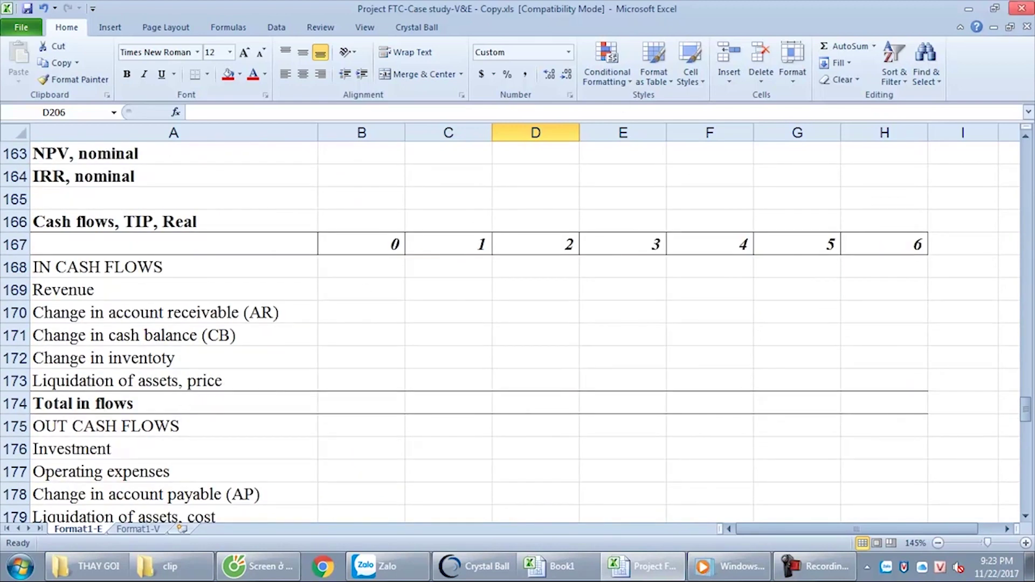
left_click(1022, 8)
left_click(516, 302)
left_click(372, 340)
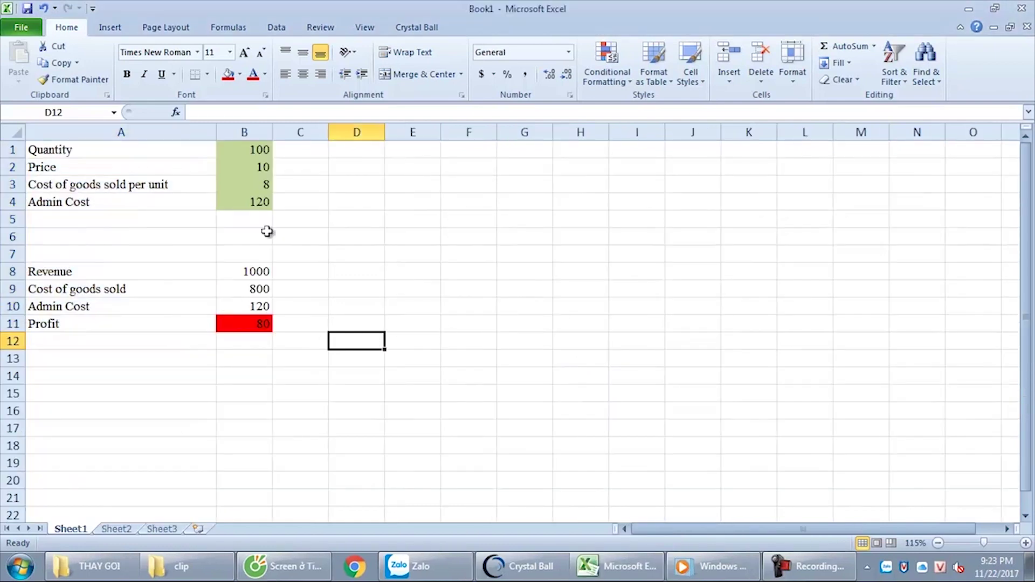
Step: Examine the model's inputs in A1:B4 (quantity, price, unit cost of goods sold, admin cost) and the profit cell B11
left_click_drag(249, 152, 261, 196)
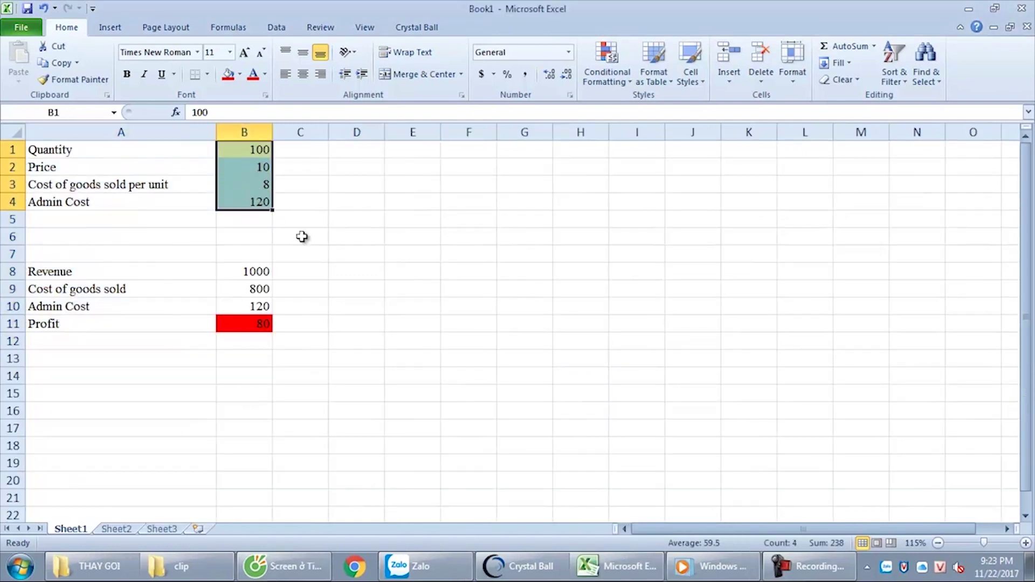
left_click(269, 326)
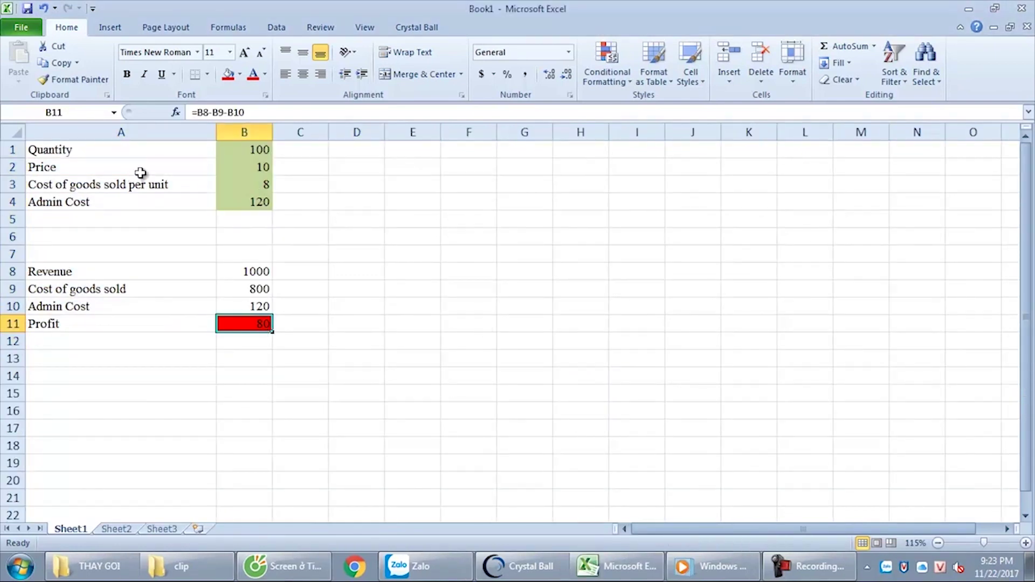
left_click(107, 155)
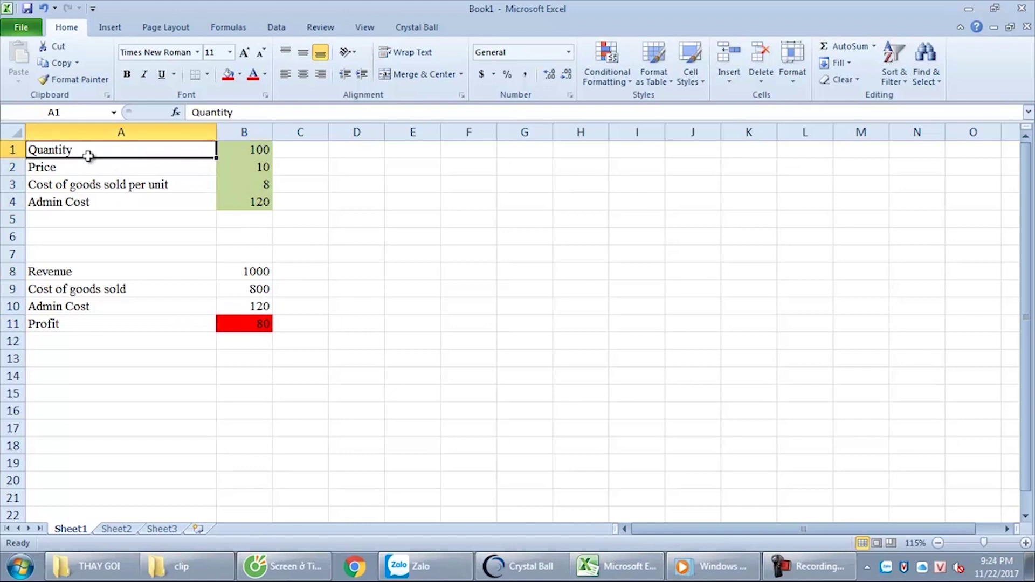
left_click(300, 153)
key("Left")
left_click(257, 160)
left_click(141, 168)
left_click(245, 168)
left_click(121, 179)
left_click(264, 186)
left_click(129, 204)
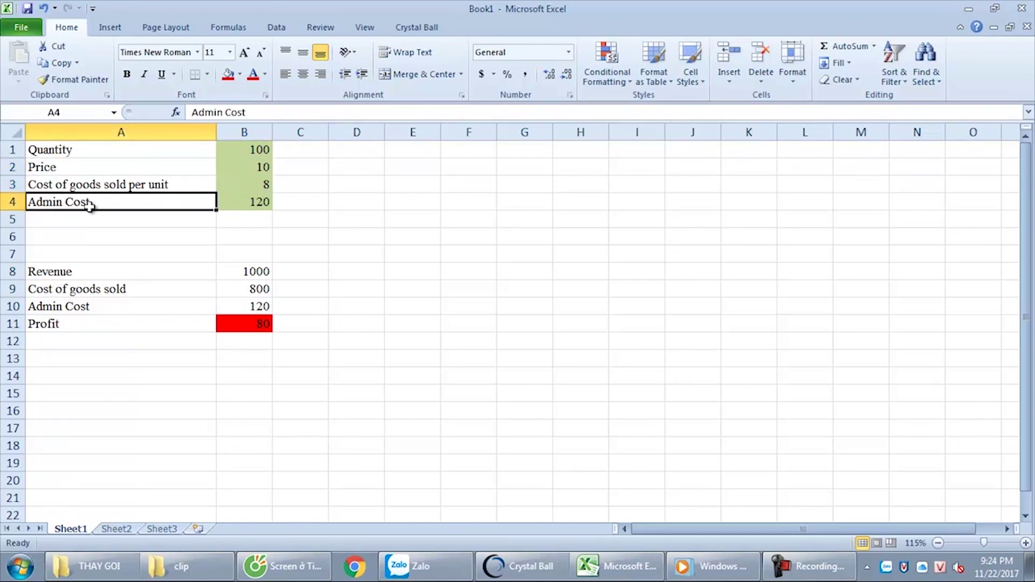
left_click(251, 207)
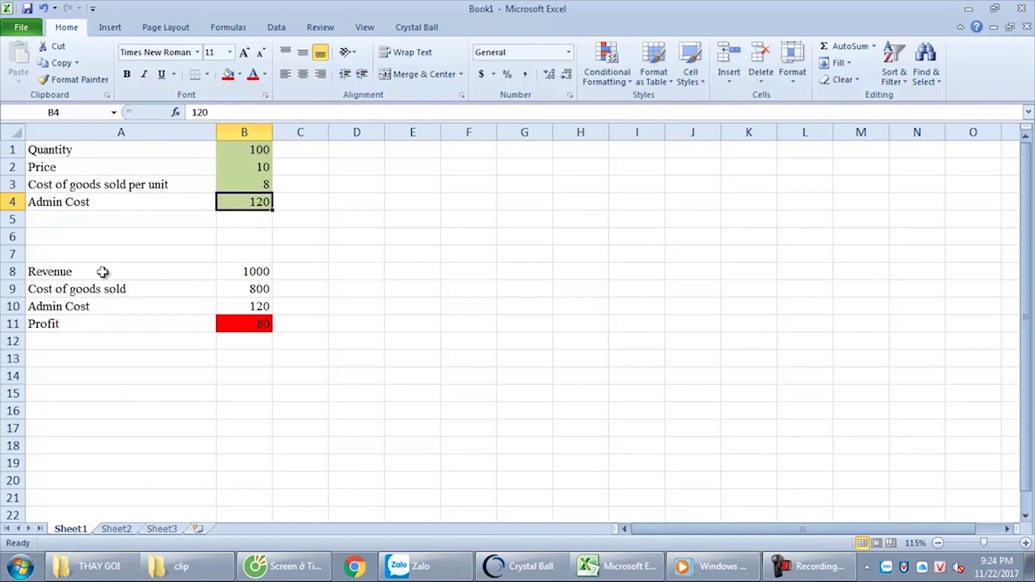
Step: Inspect the Revenue formula in B8 and the input cells it refers to
left_click(211, 272)
left_click(242, 271)
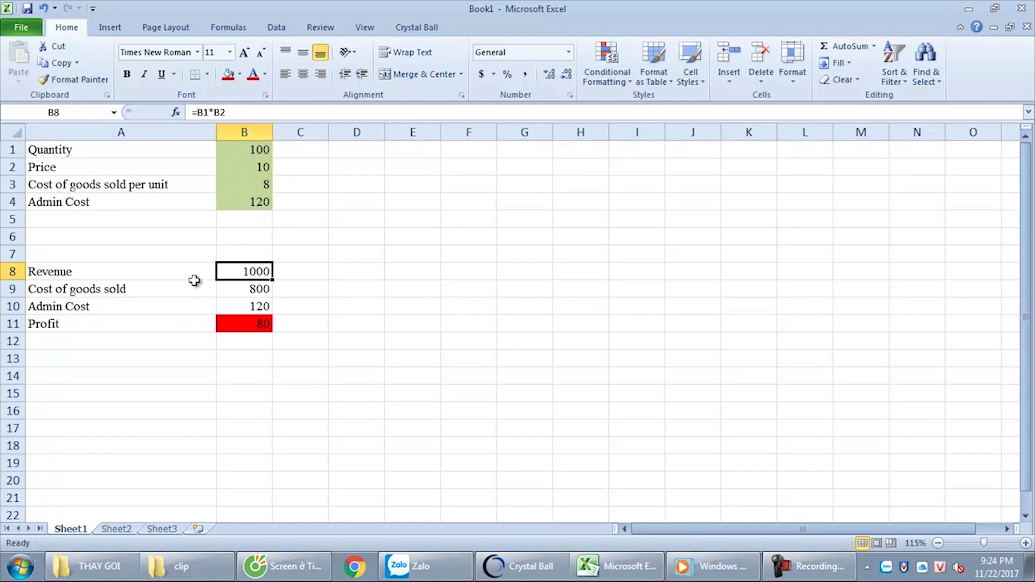
double_click(256, 271)
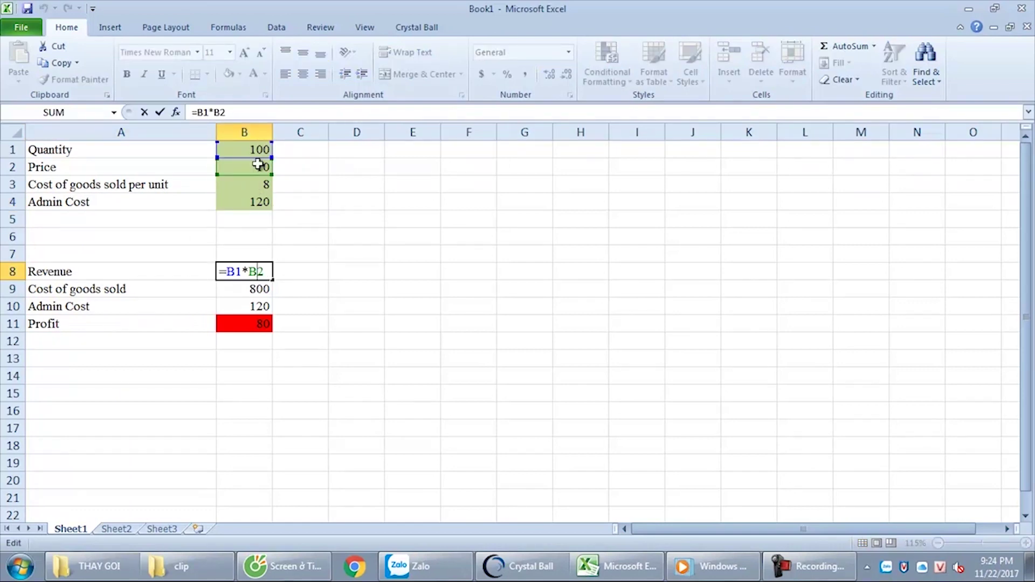
key("Return")
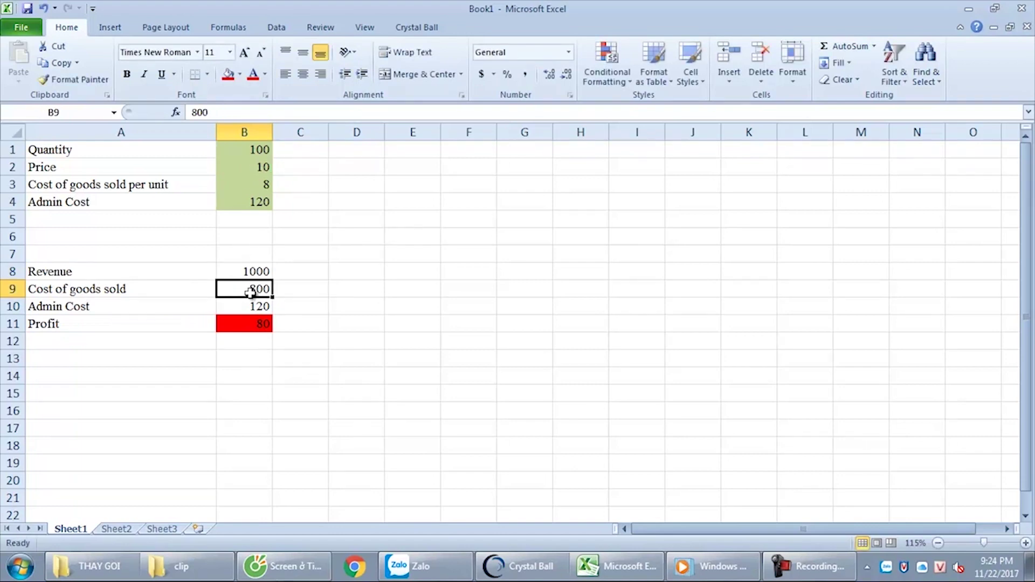
Step: Replace the Cost of goods sold value in B9 with the formula =B3*B1
type("=")
left_click(258, 184)
type("*")
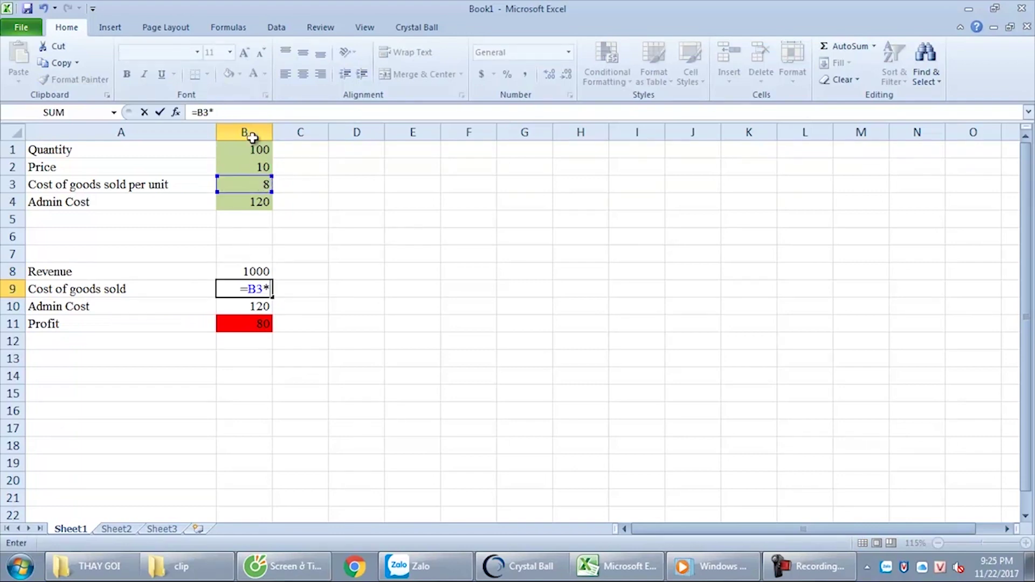
left_click(252, 151)
key("Return")
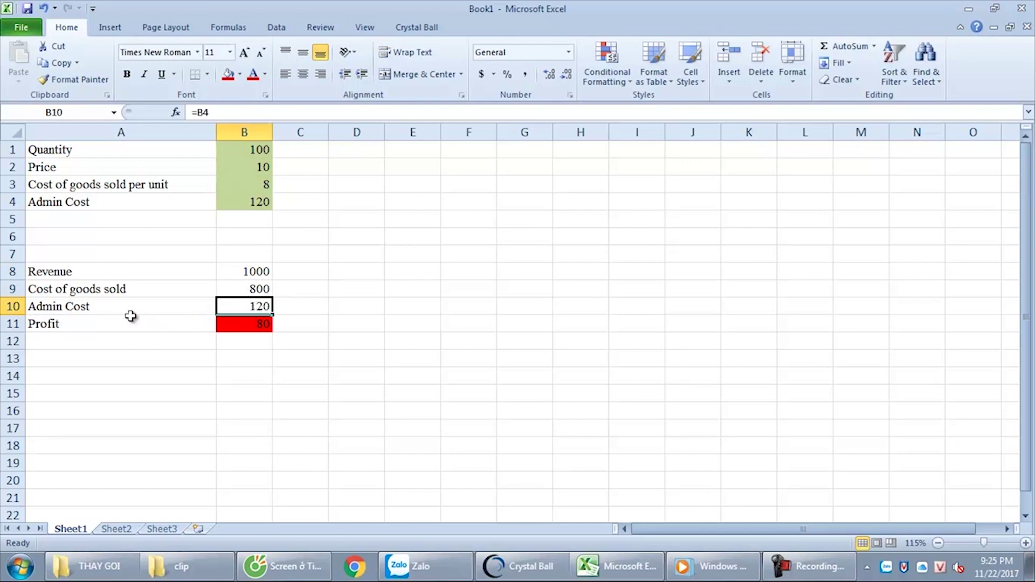
Step: Inspect the Admin Cost formula in B10 and the Profit formula in B11
double_click(235, 306)
key("Return")
key("F2")
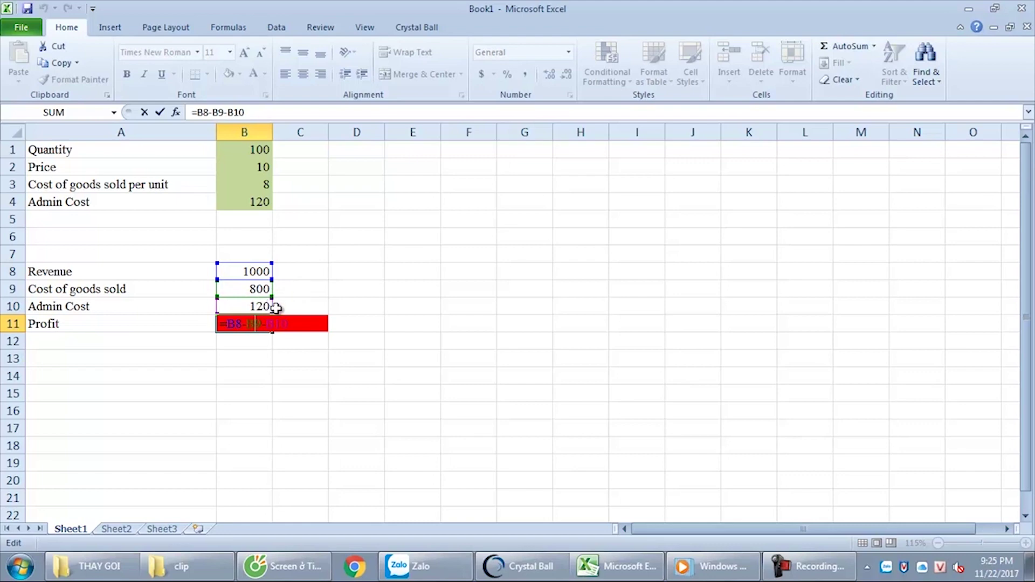
key("Return")
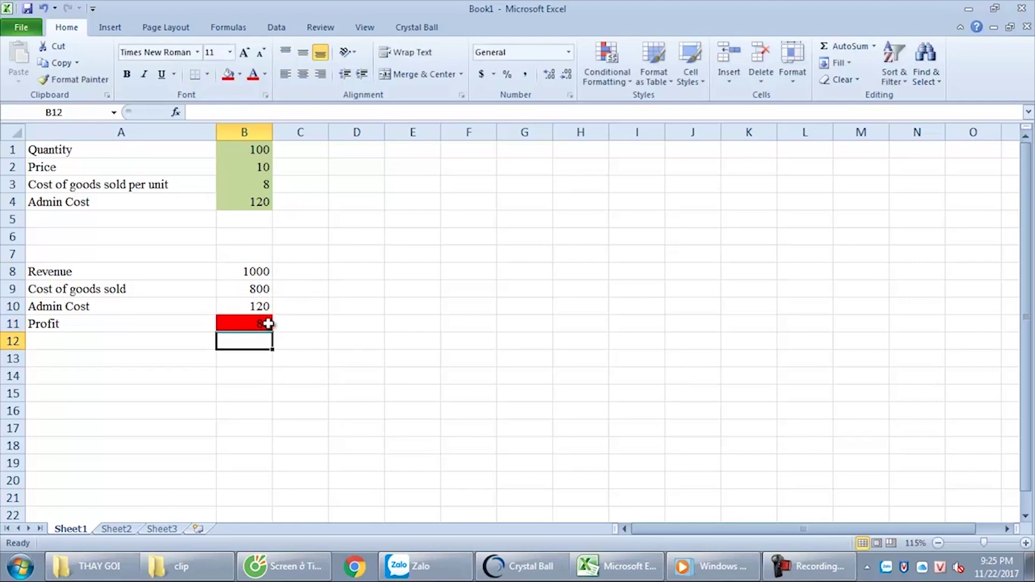
Step: Review the green input cells B1:B4 together with the profit cell B11 as the variables and result for the sensitivity analysis
left_click(268, 324)
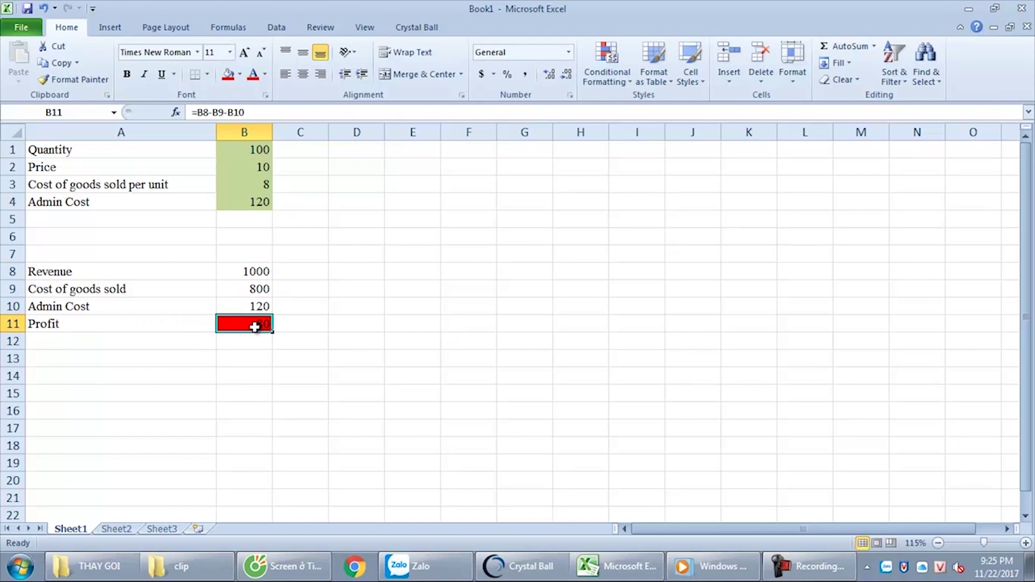
left_click_drag(257, 147, 254, 203)
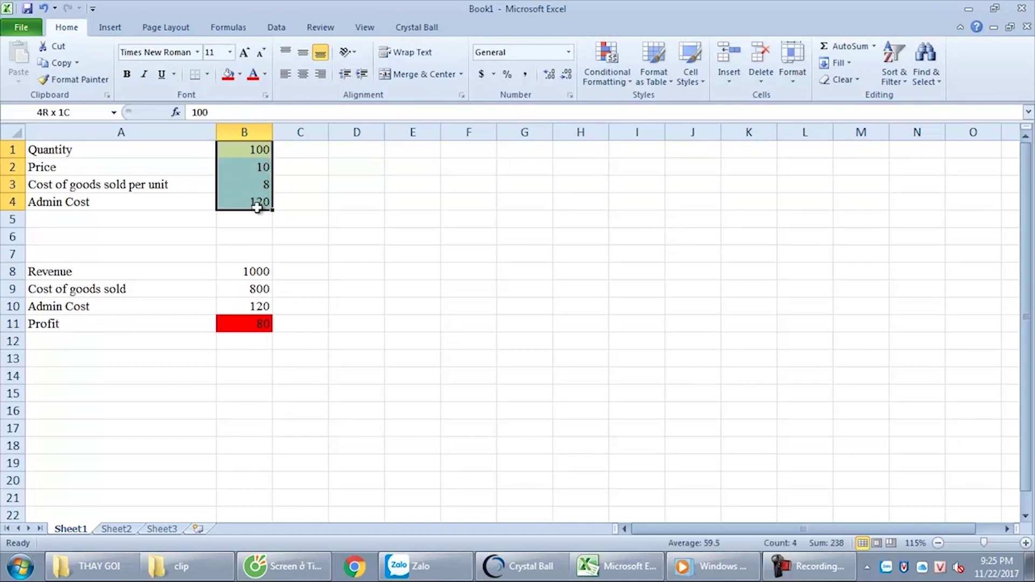
left_click(255, 325)
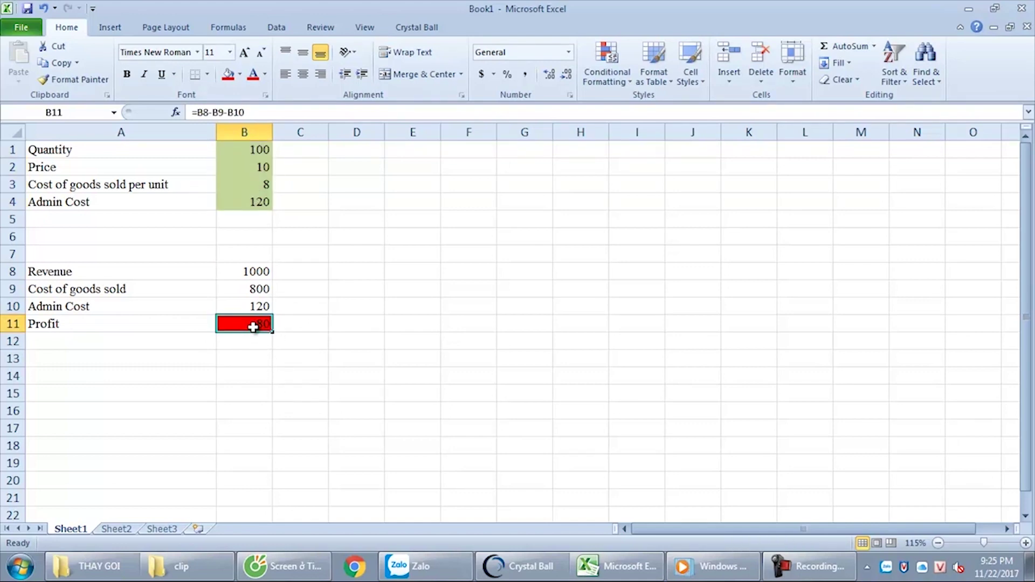
left_click(452, 224)
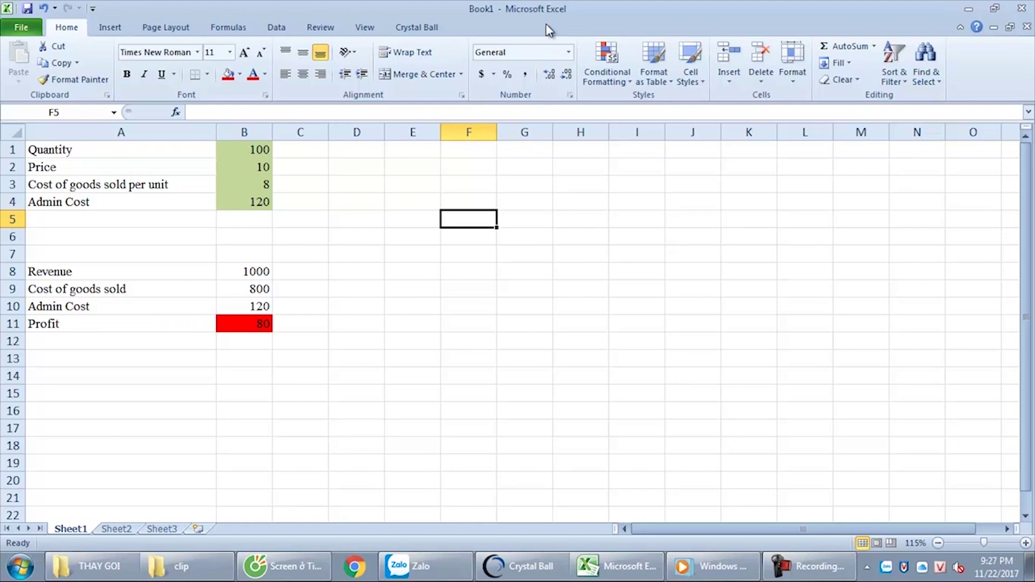
left_click(225, 149)
left_click(244, 207)
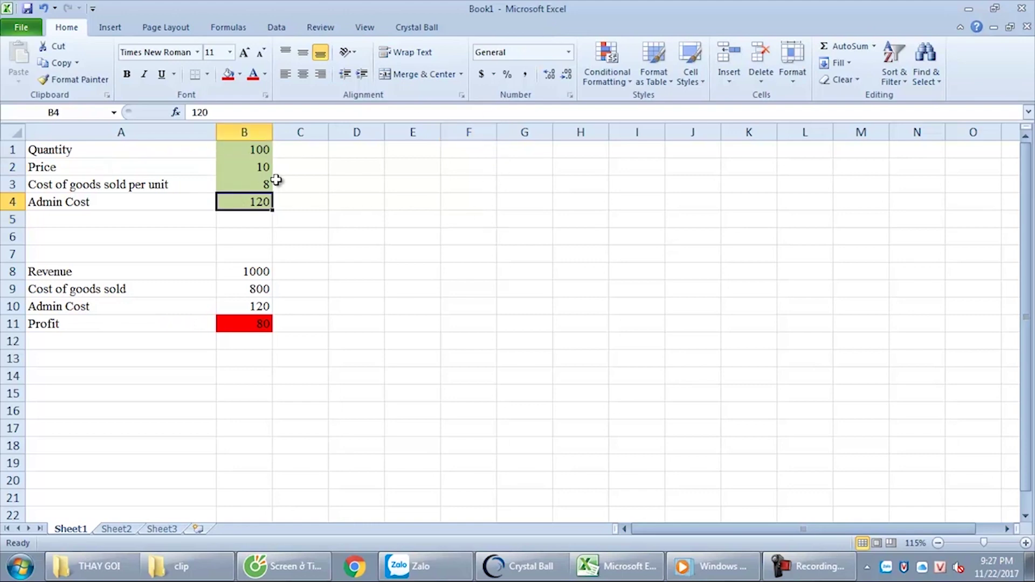
left_click(228, 170)
left_click(238, 201)
left_click(245, 324)
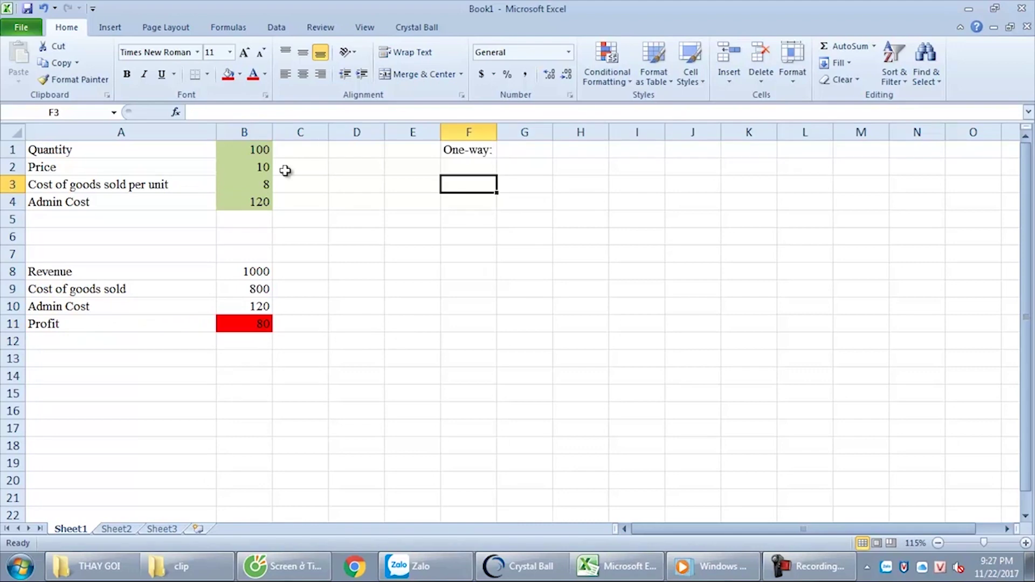
Step: Enter the quantities 70, 80 and 90 from F3 downward and extend the series in steps of 10 to 130 in F9
left_click(255, 147)
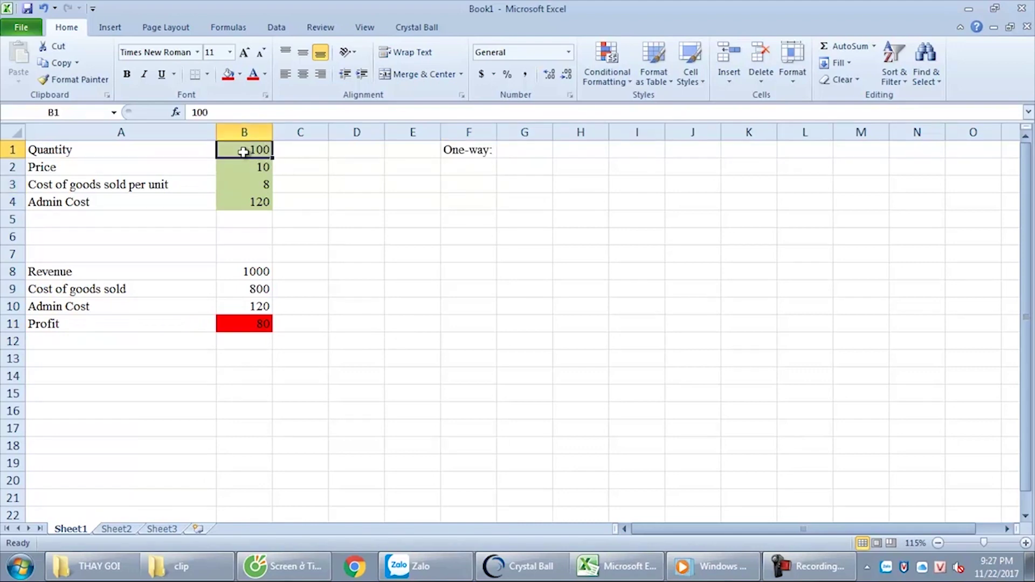
left_click(469, 184)
type("70")
key("Return")
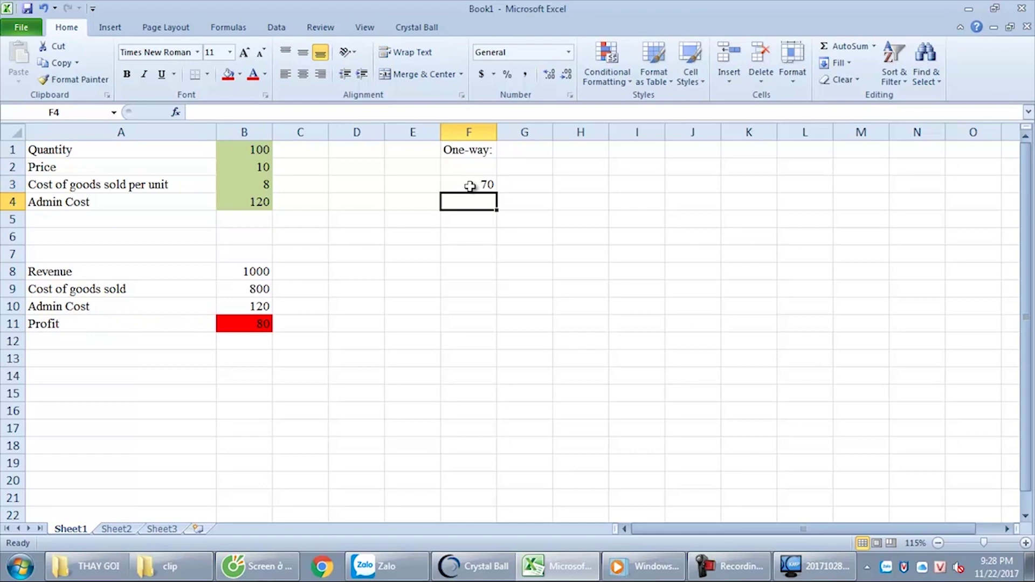
type("80")
key("Return")
type("9")
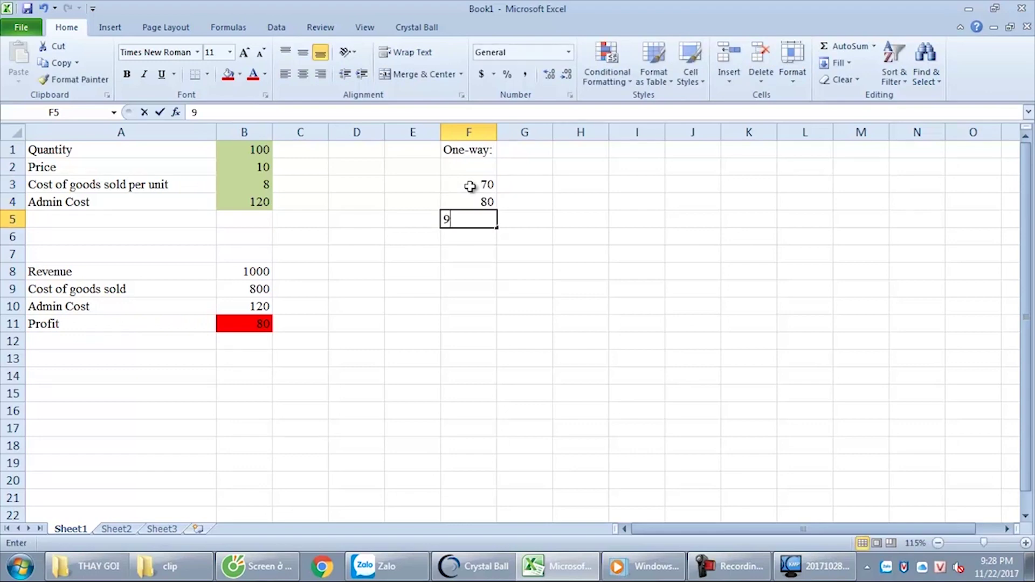
type("2")
type("0")
left_click_drag(470, 186, 469, 220)
left_click_drag(496, 227, 492, 298)
left_click(573, 287)
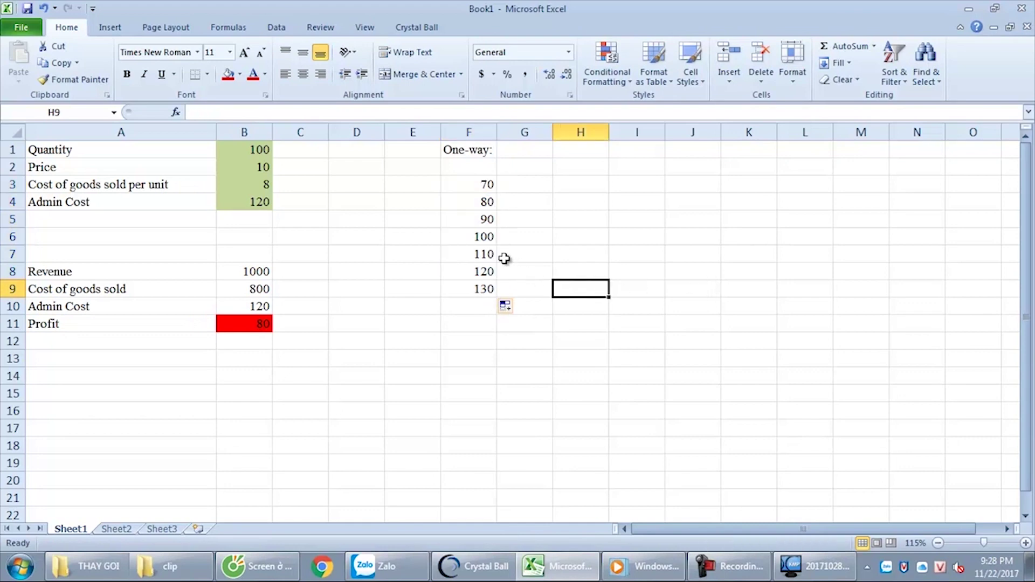
Step: Shift the quantity series down to start at F4, and add the headings Quantity in F2 and Profit in G2
left_click(486, 168)
key("ctrl+shift+equal")
key("Return")
type("Quantity")
key("Return")
left_click(512, 167)
type("Profit")
key("Return")
left_click(496, 204)
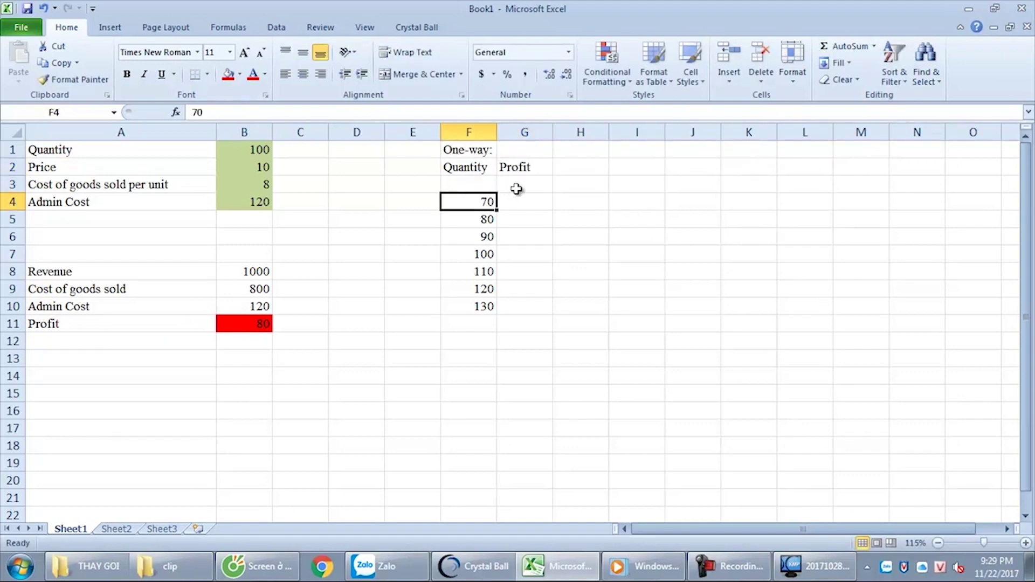
Step: Link G3 to the model's profit with the formula =B11
left_click(525, 185)
type("=")
left_click(259, 325)
key("Return")
Step: Create a one-way What-If data table over F3:G10 with the quantity cell B1 as the column input, and check the profit results
left_click(479, 184)
left_click_drag(479, 184, 519, 305)
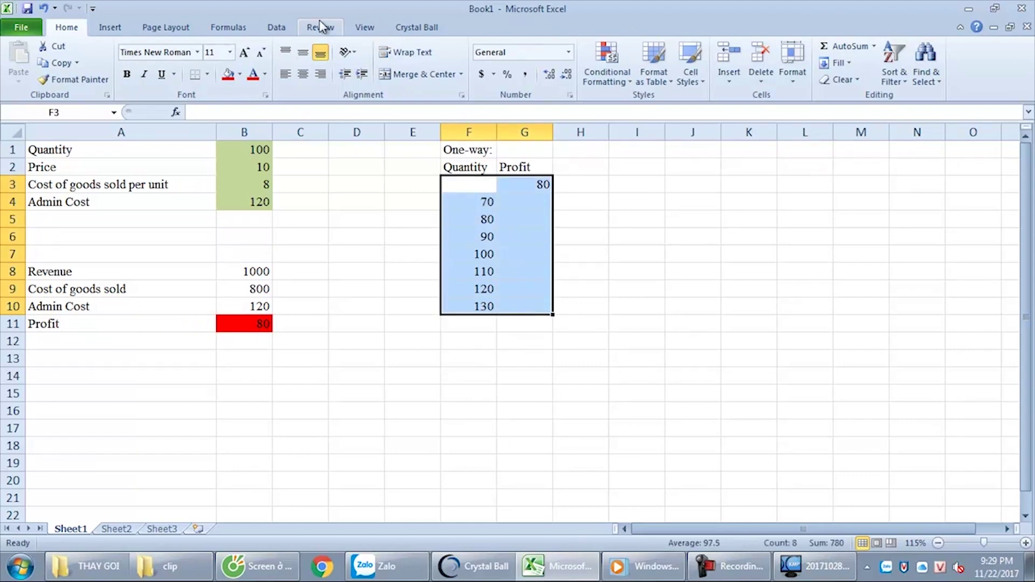
left_click(276, 28)
left_click(676, 80)
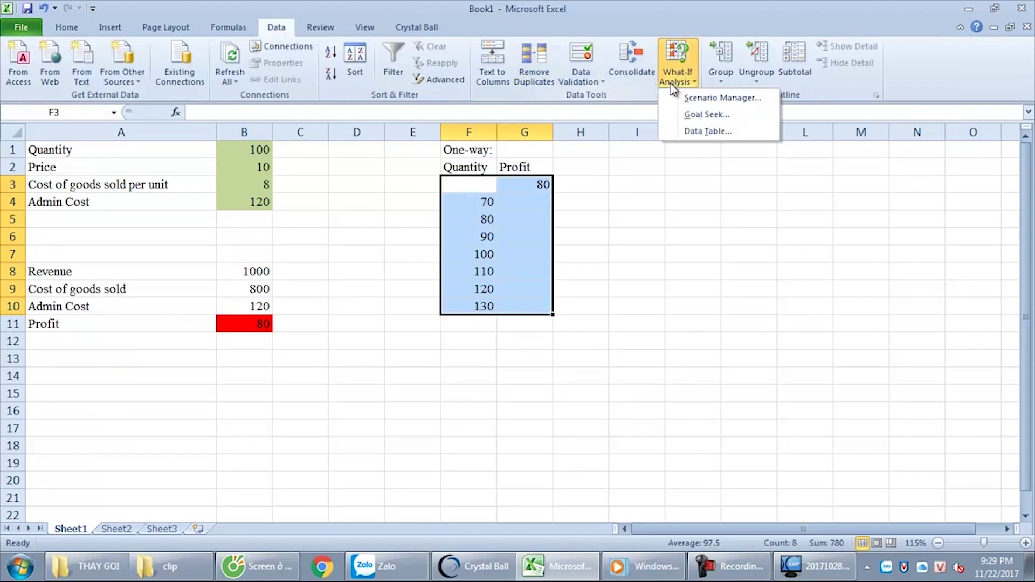
left_click(707, 131)
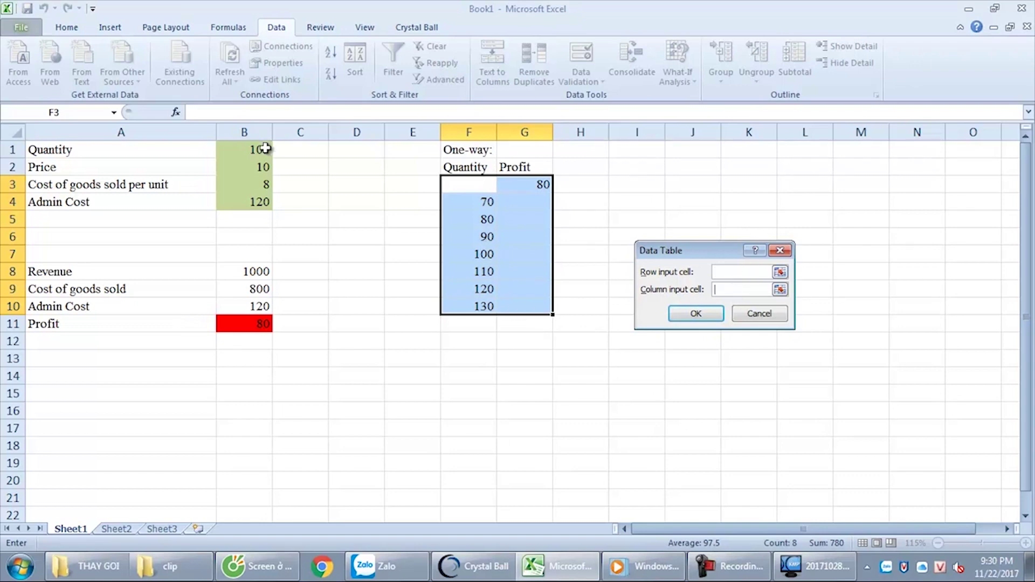
left_click(250, 150)
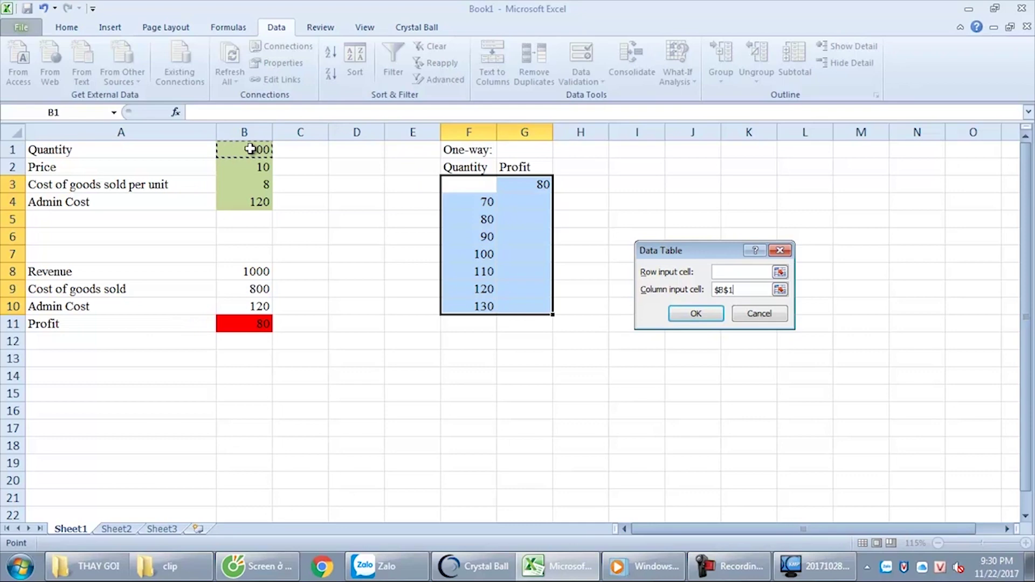
key("Return")
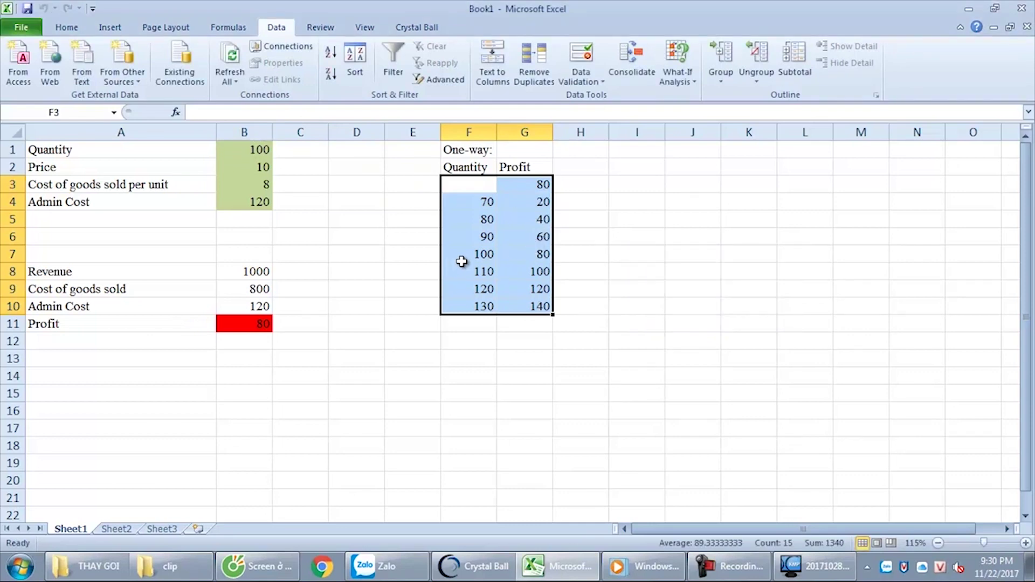
left_click(481, 253)
left_click_drag(520, 206, 523, 306)
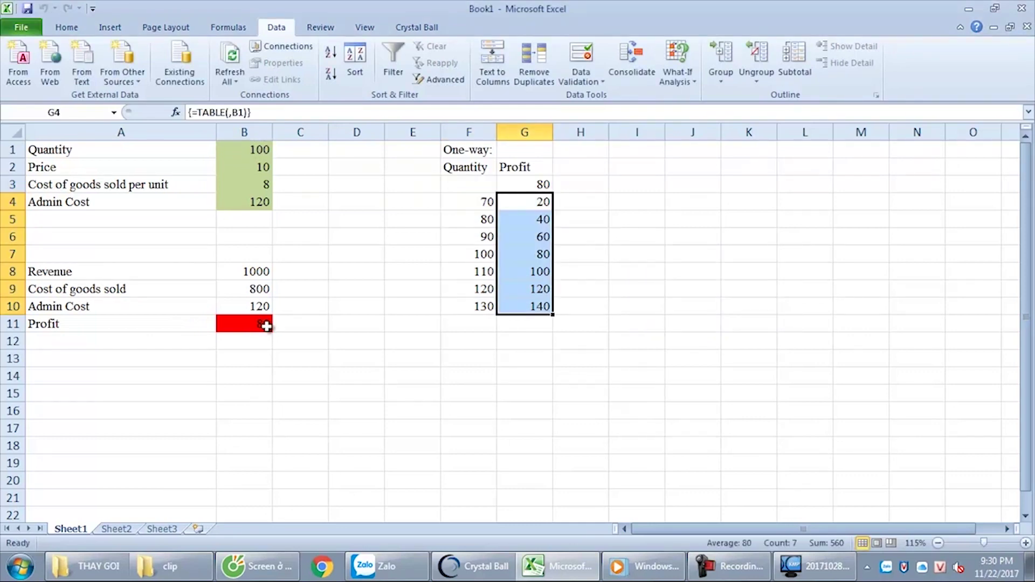
Step: Compare the data table's profit at quantity 100 with the model's quantity in B1 and profit in B11
left_click(481, 252)
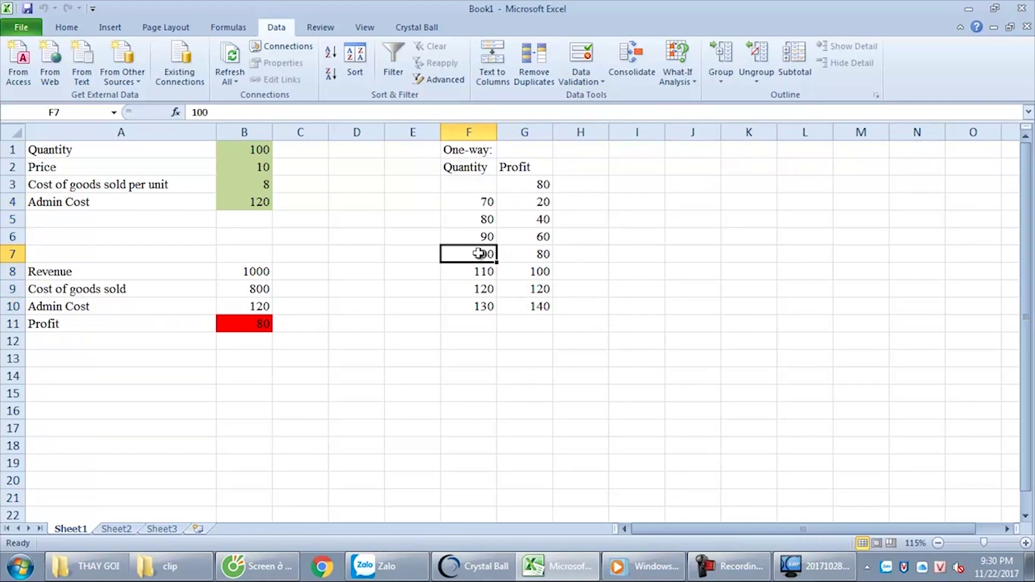
left_click(525, 253)
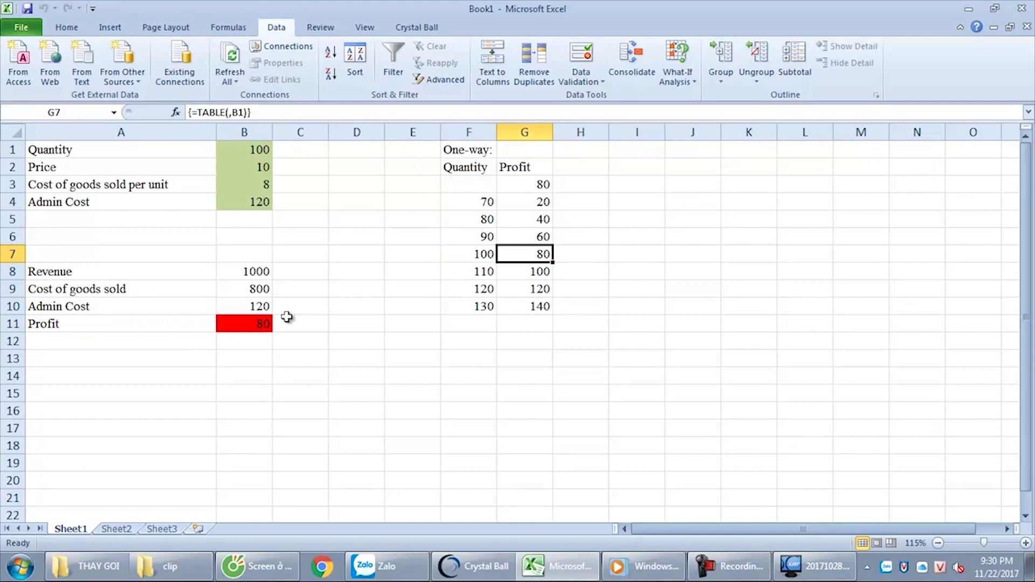
left_click(249, 154)
left_click(245, 324)
left_click(581, 306)
Step: Add the headings Price in I2 and Profit in J2, and fill prices 7 to 13 in steps of 1 down I4:I10
left_click(650, 171)
type("Price")
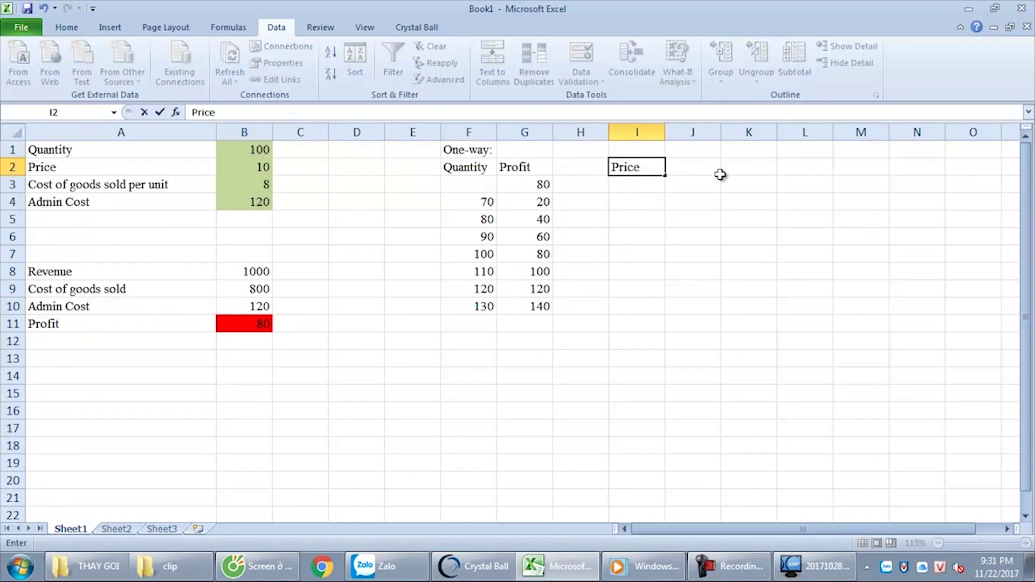
key("Return")
left_click(701, 170)
type("Profit")
left_click_drag(665, 228, 665, 312)
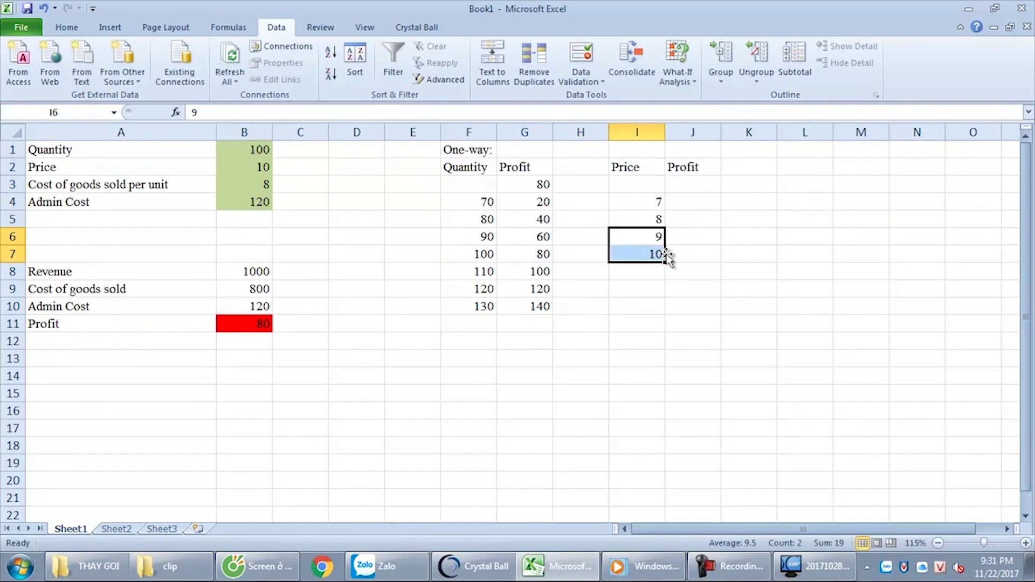
left_click(690, 235)
Step: Link J3 to the model's profit with the formula =B11
left_click(694, 184)
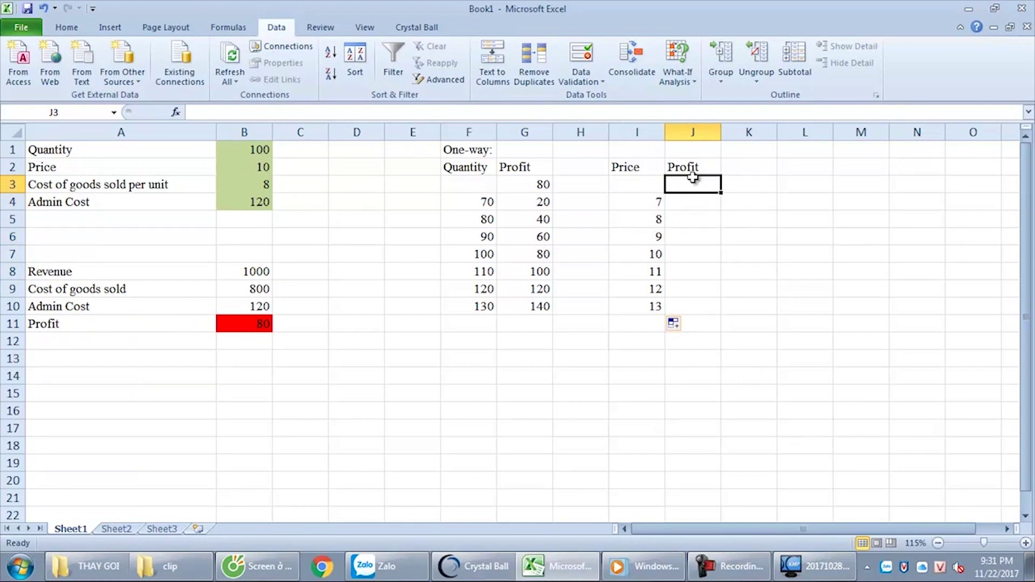
type("=")
left_click(246, 324)
key("Return")
Step: Create a one-way What-If data table over I3:J10 with the price cell B2 as the column input
left_click_drag(639, 187, 677, 298)
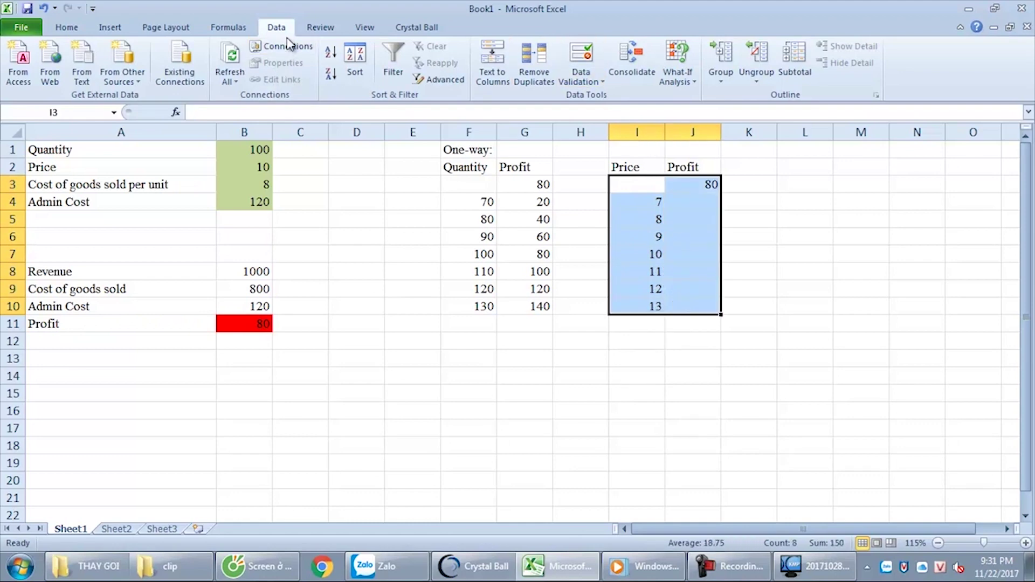
left_click(688, 86)
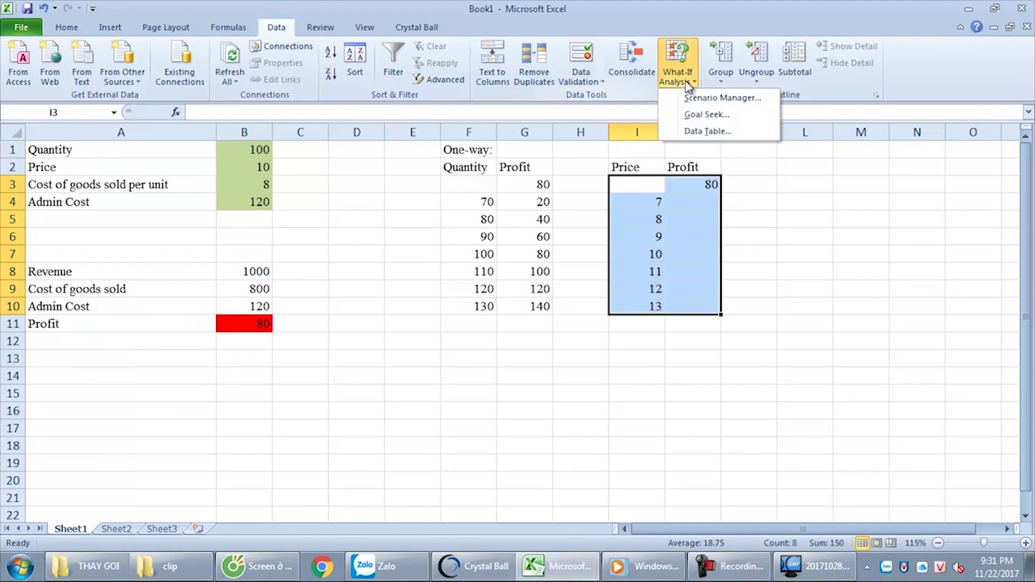
left_click(702, 132)
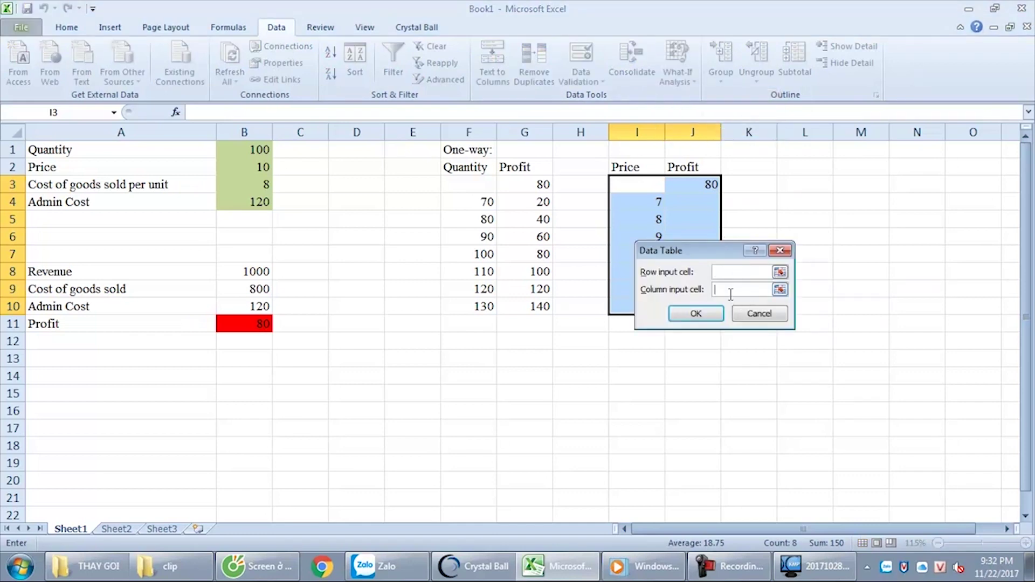
left_click(757, 294)
left_click(263, 168)
key("Return")
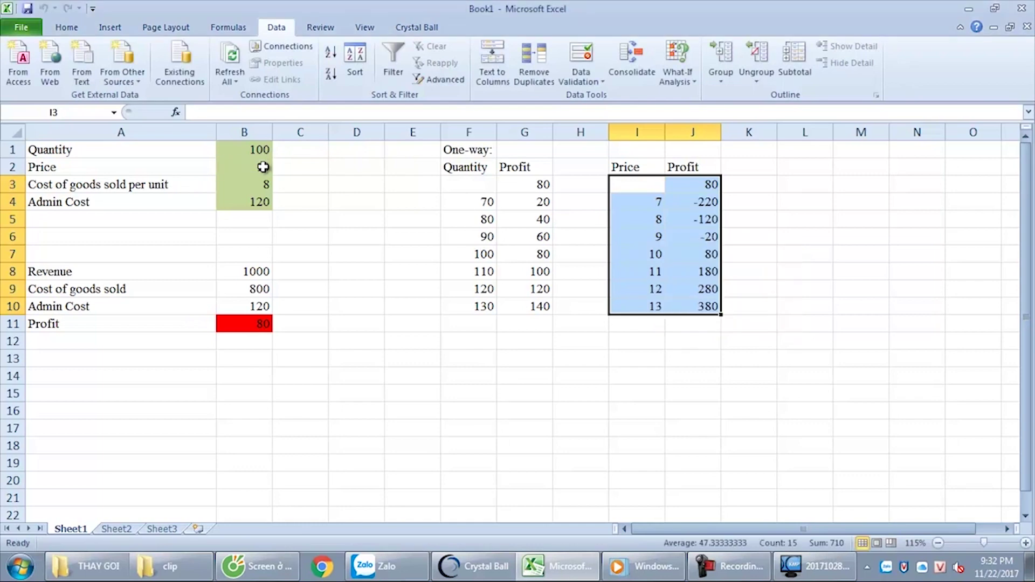
Step: Examine the price table's profit results and compare them with the profits in the quantity table
left_click(736, 271)
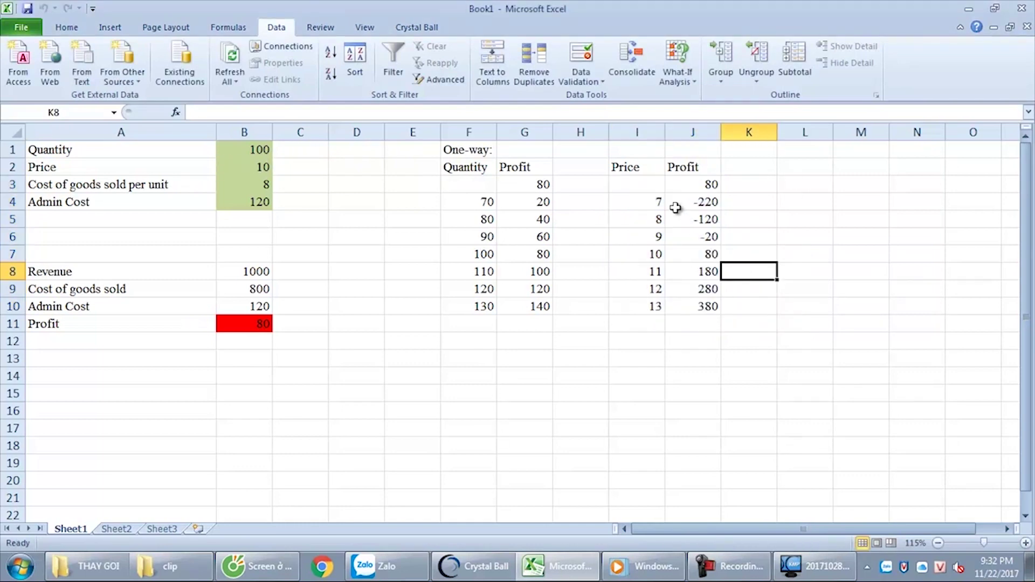
key("Left")
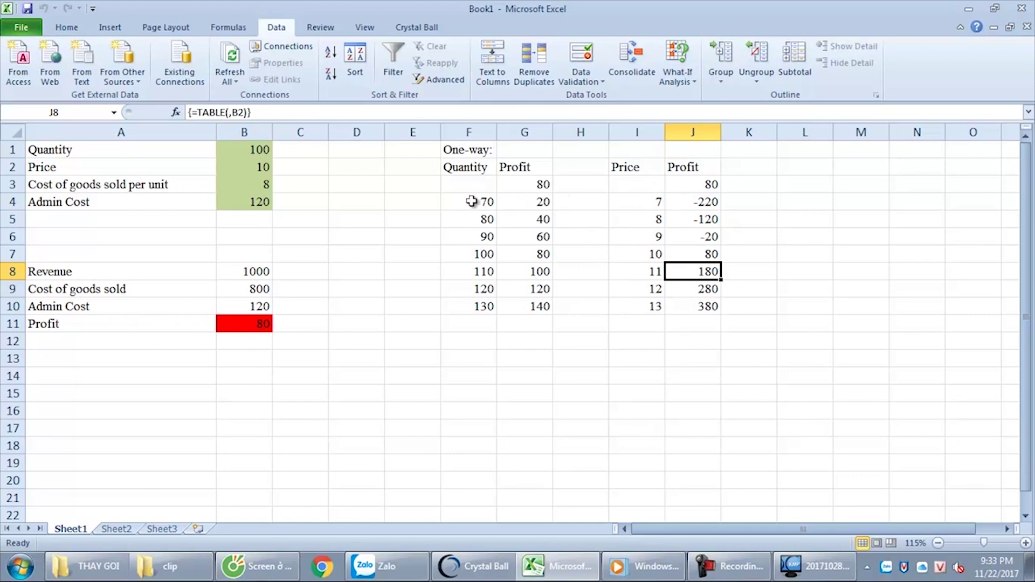
left_click(455, 170)
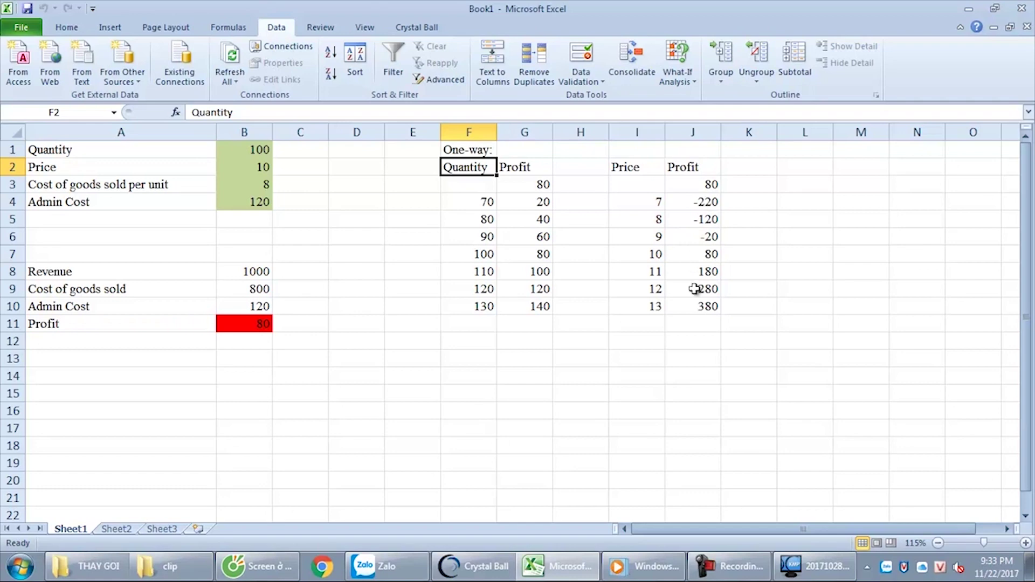
left_click(487, 240)
left_click(483, 257)
left_click(483, 270)
left_click(478, 241)
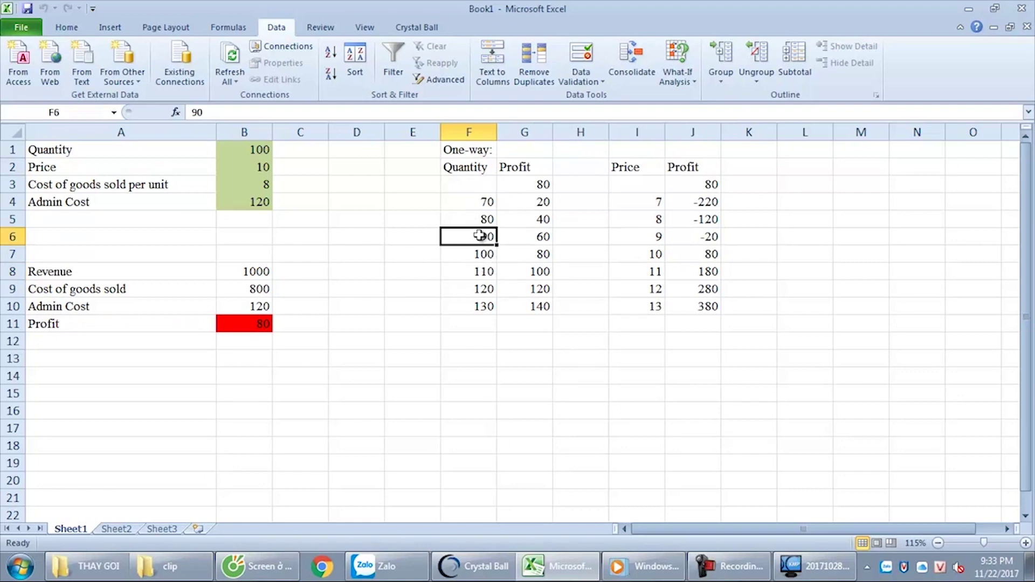
left_click(476, 256)
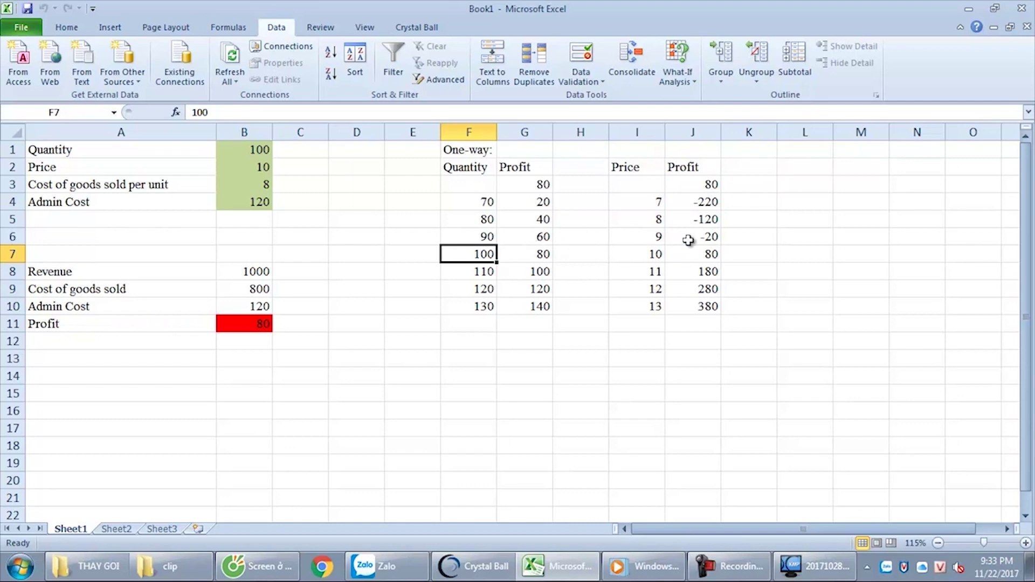
Step: Clear both one-way tables in F2:K11 and enter the row headings Quantity in F5 and Profit in F6
left_click_drag(469, 167, 726, 322)
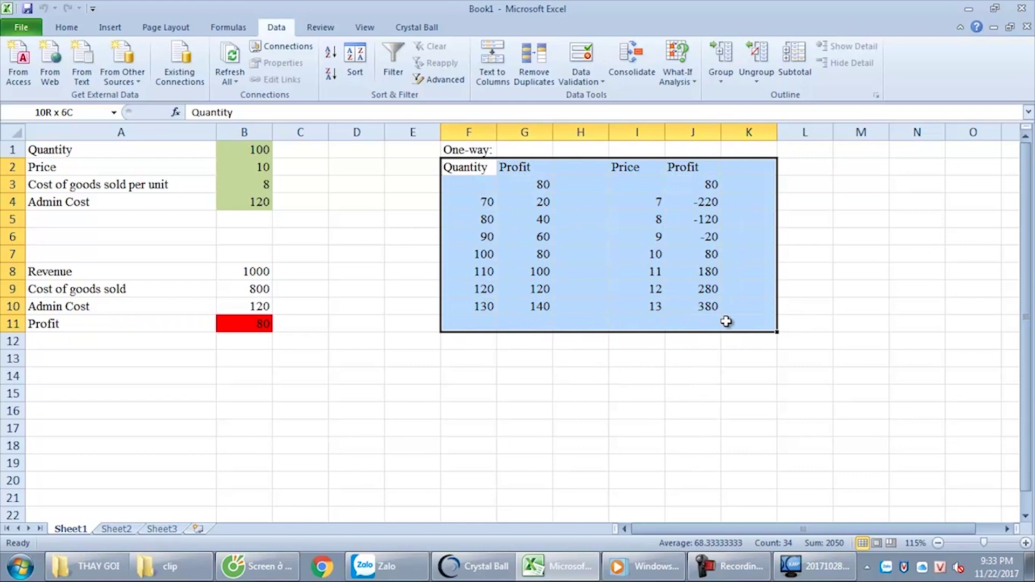
key("Delete")
left_click(482, 222)
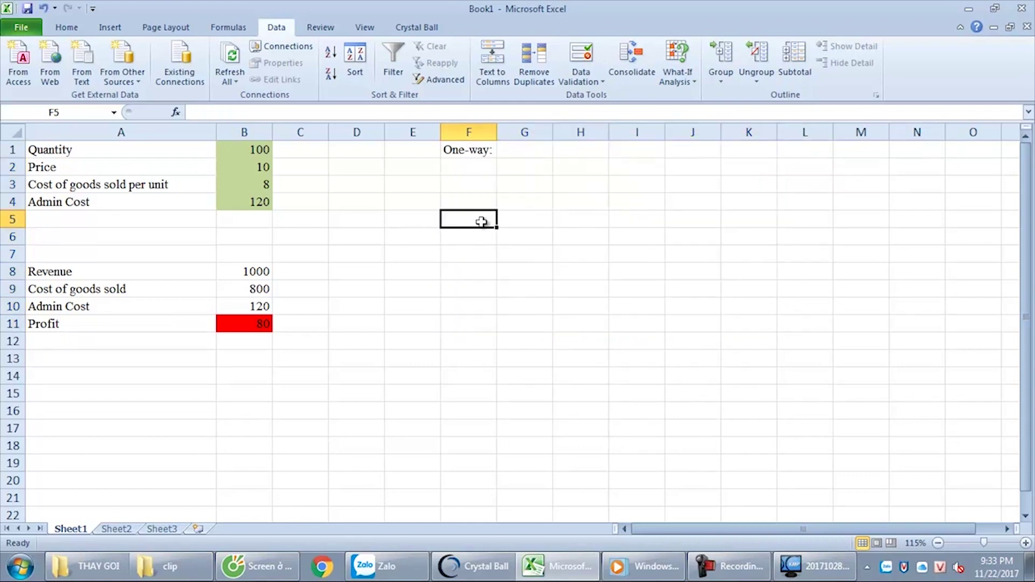
type("Quan")
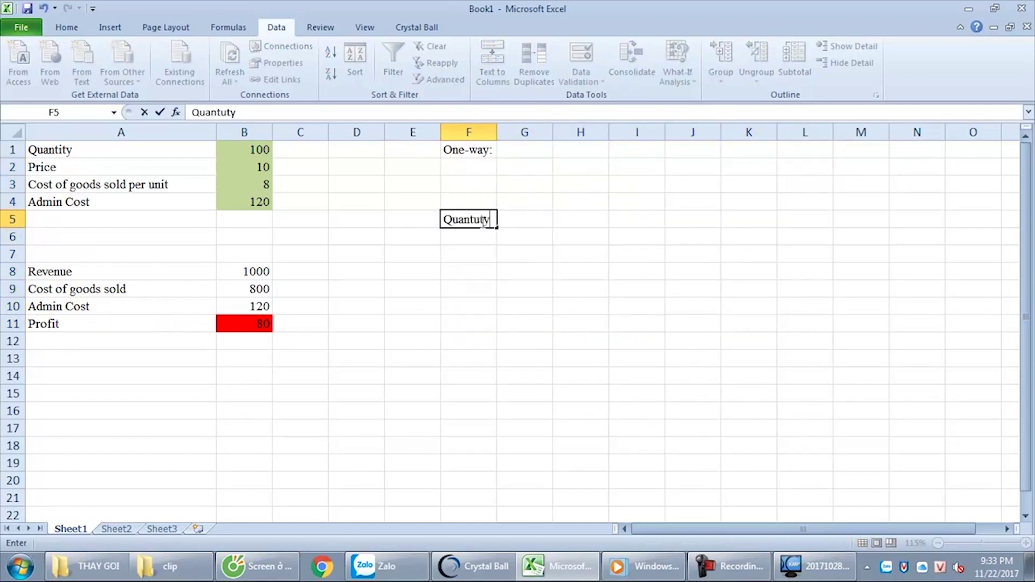
type("tity")
key("Return")
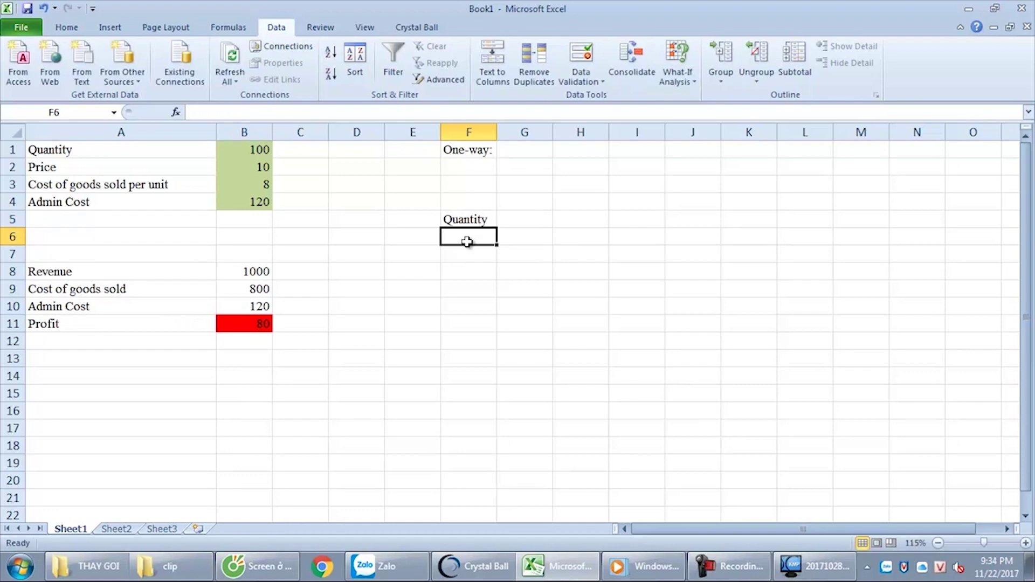
type("Profit")
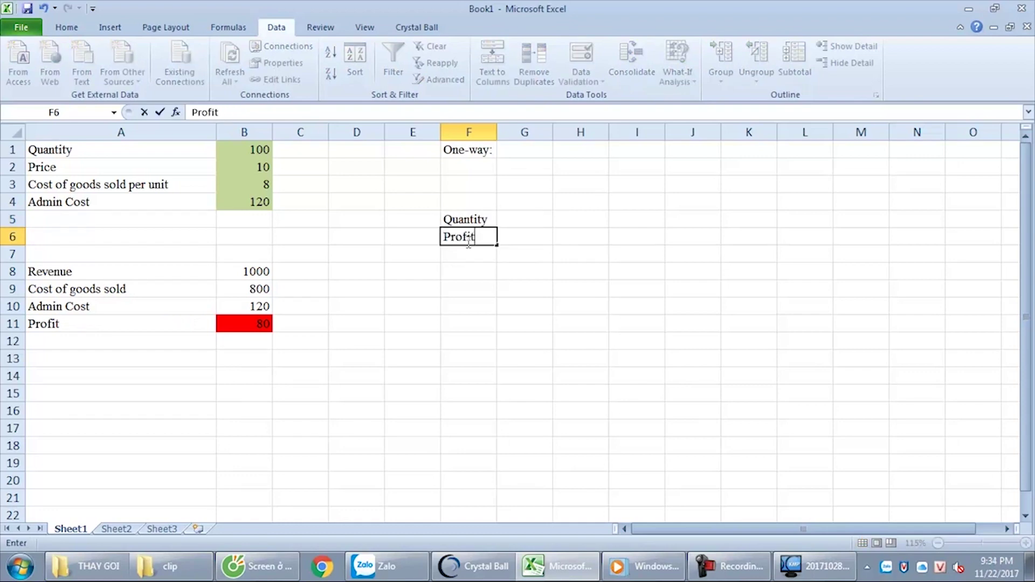
key("Return")
Step: Enter the quantities 70, 80 and 90 across from H5 and extend the series in steps of 10 to 130 in N5
key("Up")
key("Right")
key("Right")
key("Up")
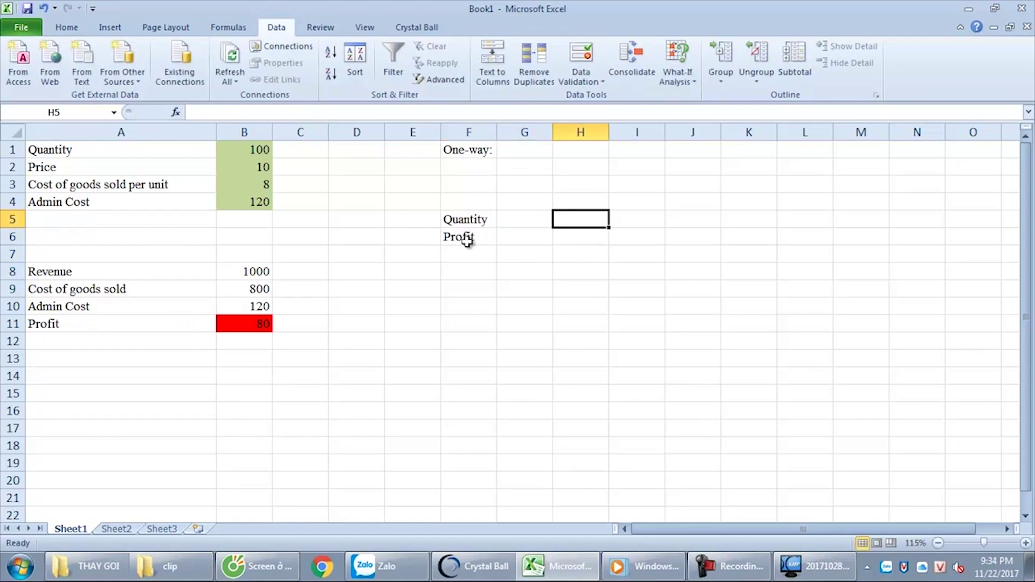
type("70")
key("Tab")
type("80")
key("Tab")
type("90")
key("Tab")
left_click_drag(593, 221, 933, 227)
Step: Link G6 to the model's profit in B11
left_click(566, 266)
left_click(558, 236)
left_click(538, 237)
type("=")
left_click(240, 324)
key("Return")
Step: Create a horizontal one-way What-If data table over G5:N6 with the quantity cell B1 as the row input
left_click_drag(528, 220, 922, 233)
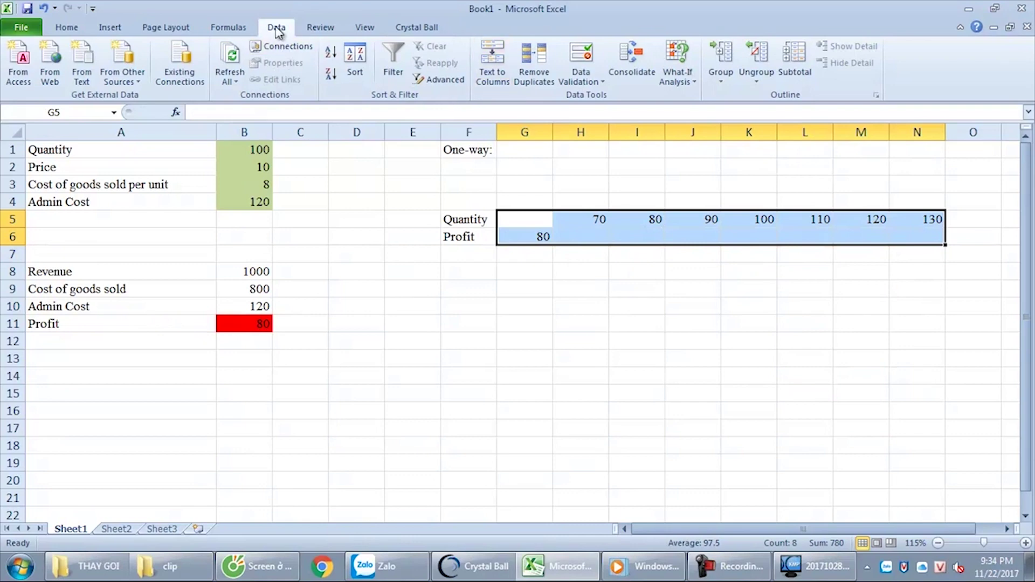
left_click(673, 85)
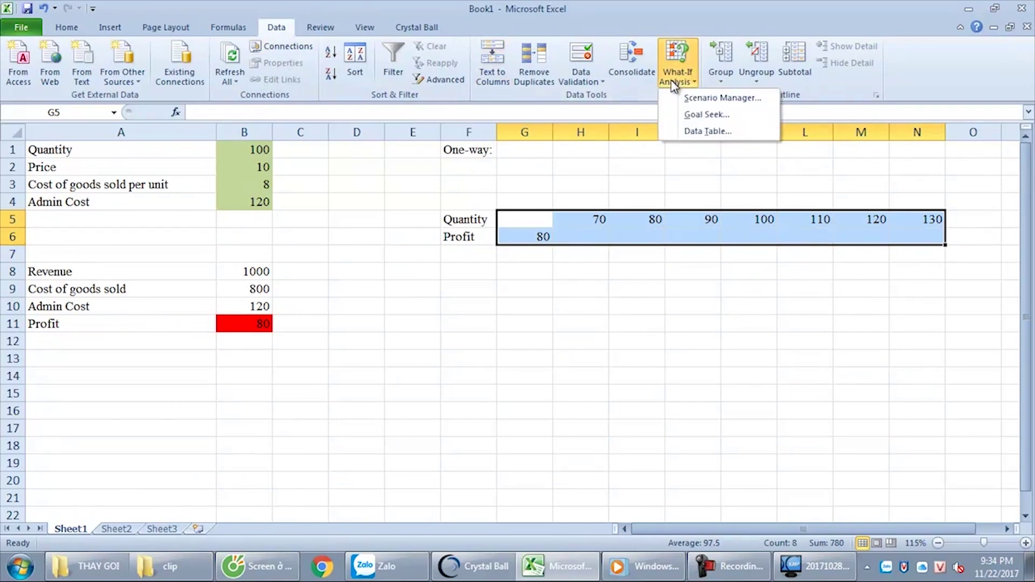
left_click(690, 129)
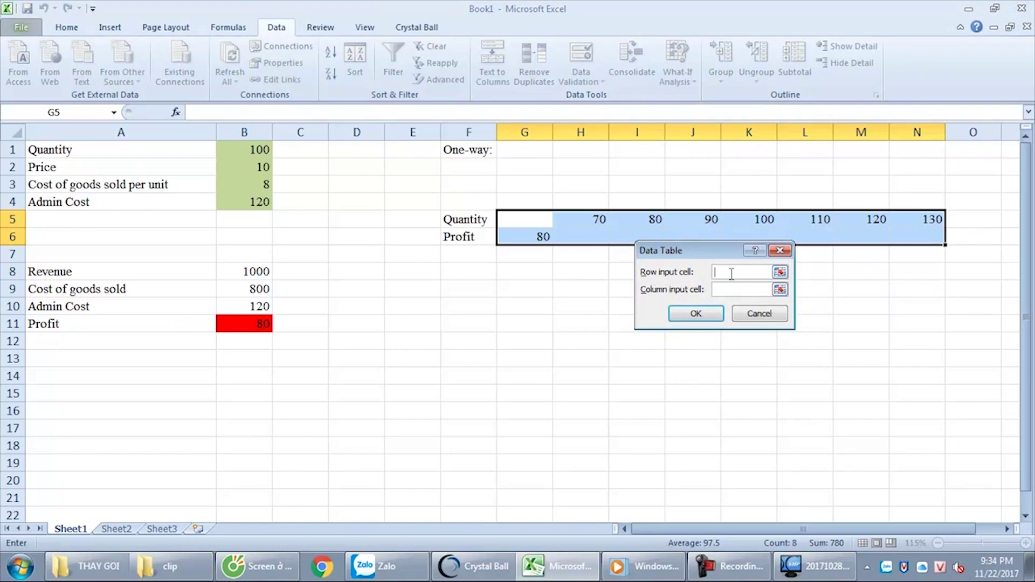
left_click(246, 152)
key("Return")
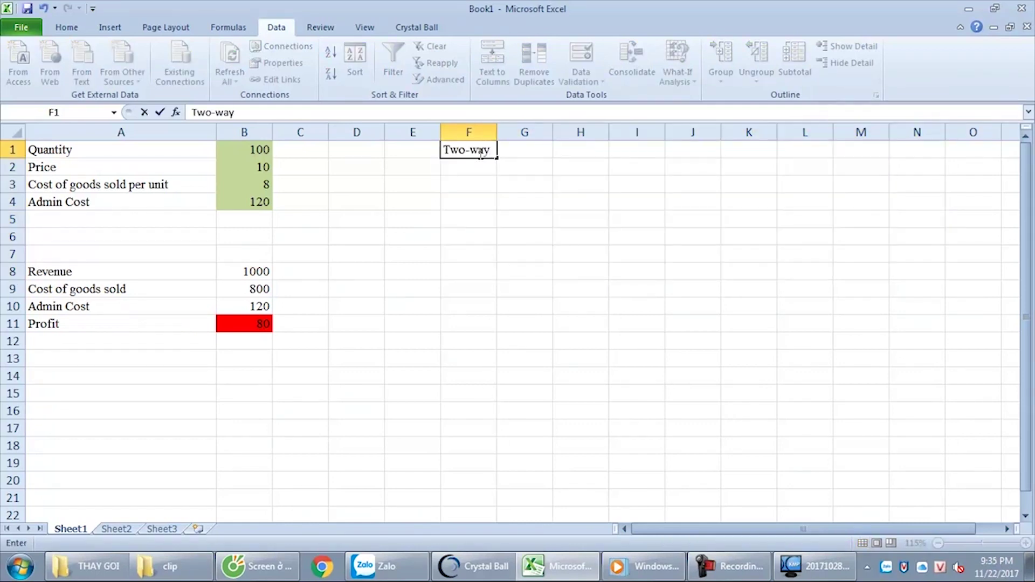
Step: Finish the heading Two-way in F1 and check the model's profit formula in B11
left_click(481, 198)
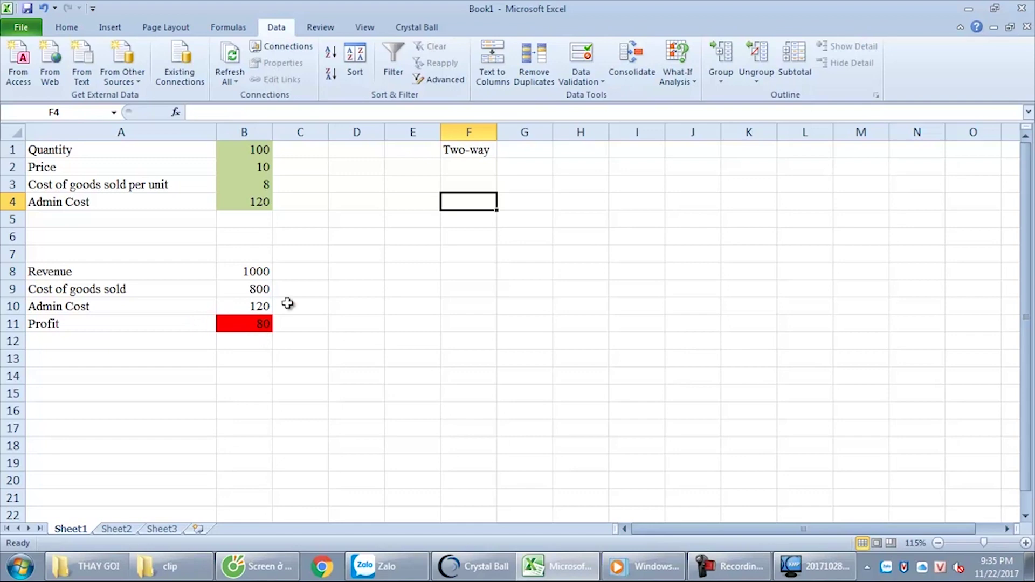
left_click(258, 328)
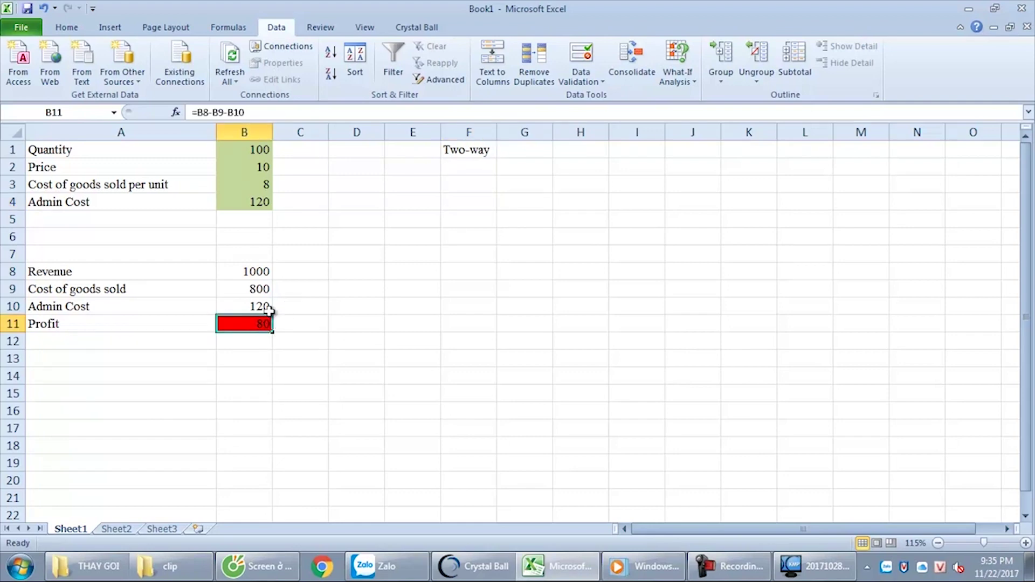
left_click(485, 227)
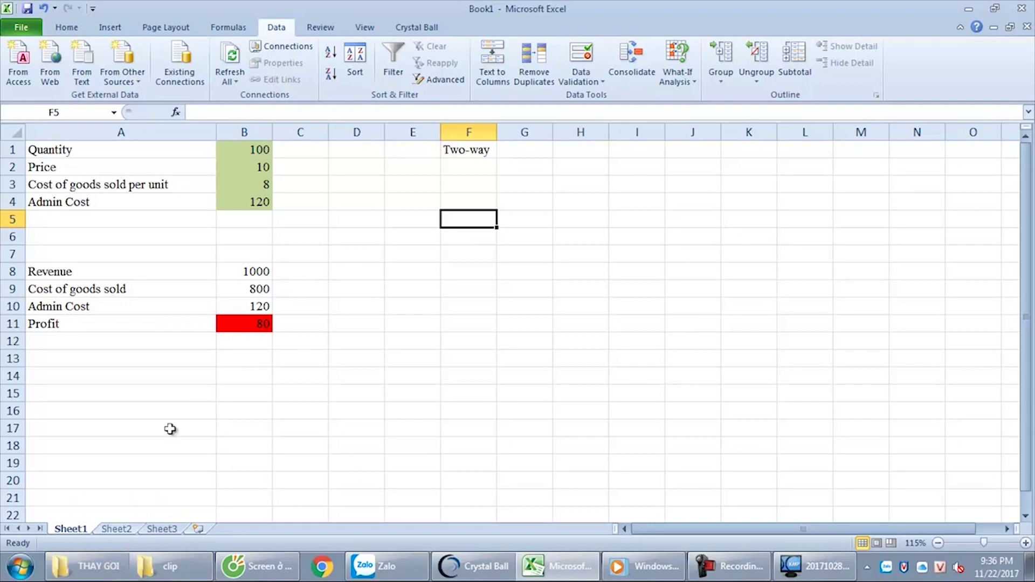
Step: Open the workbook Project-group-2-Financial-Management-Final.xls and examine the scenario inputs and NPV row on the Risk Analysis sheet
left_click(89, 566)
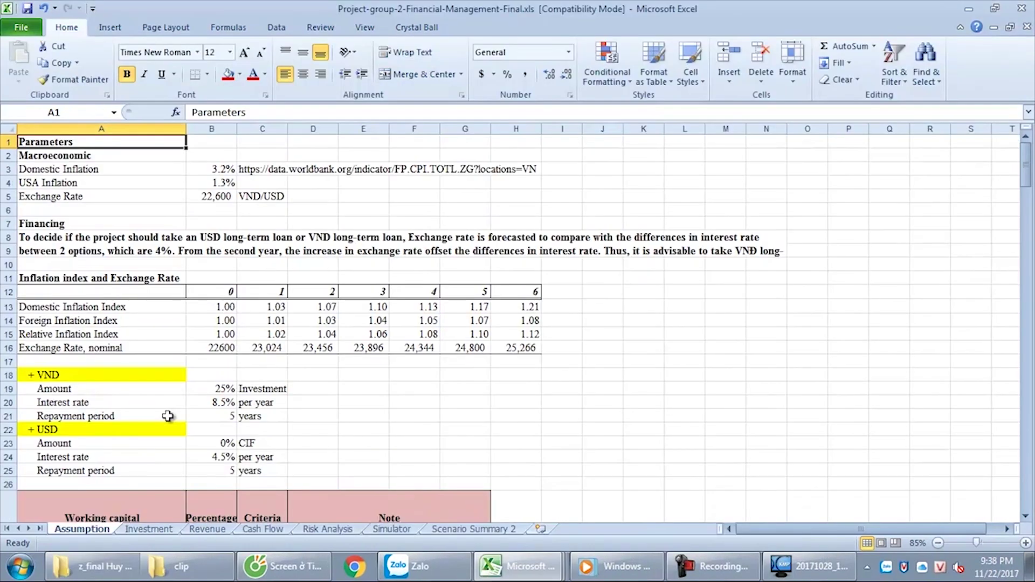
left_click(327, 530)
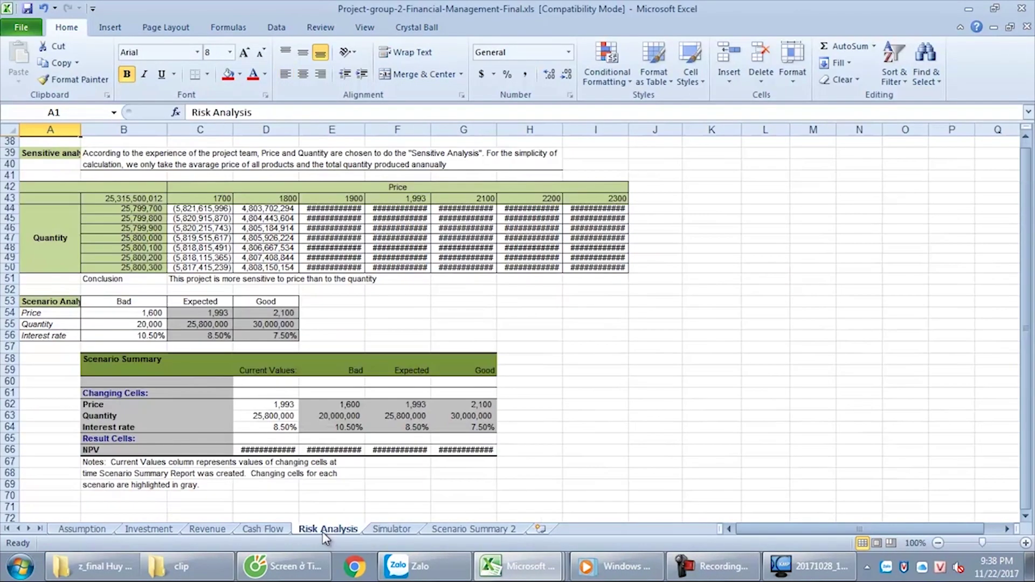
left_click(49, 316)
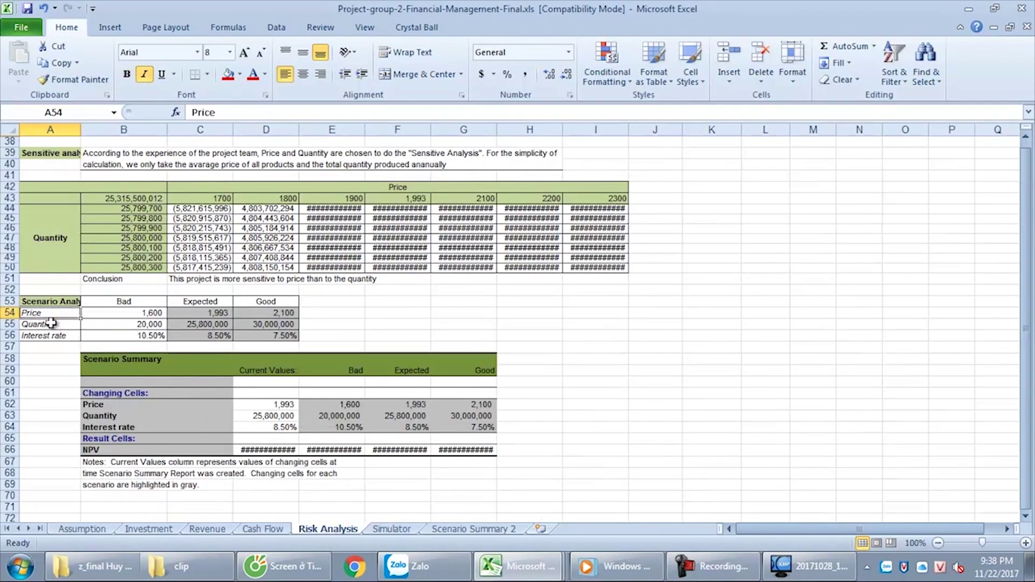
left_click(55, 325)
left_click(53, 337)
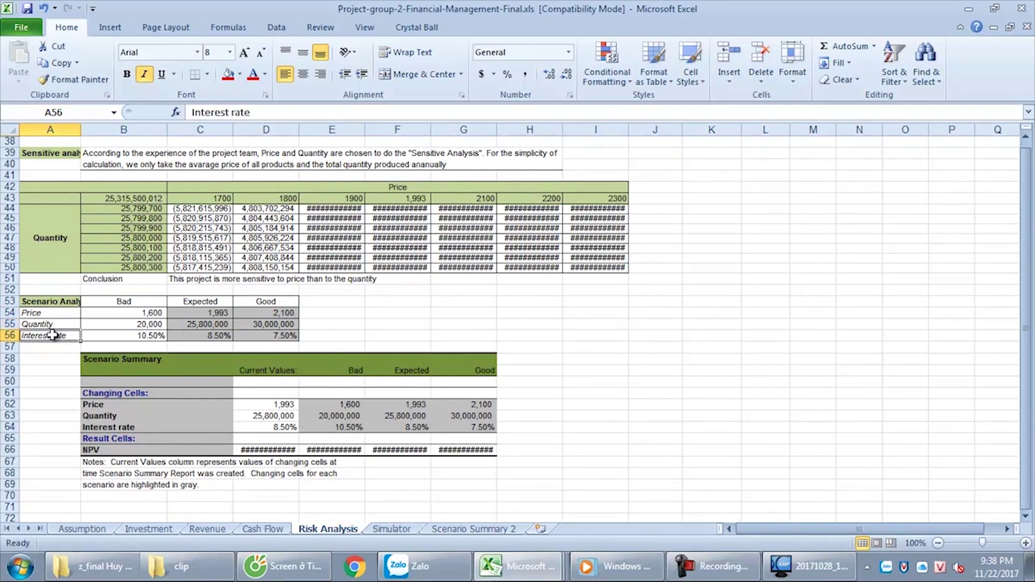
left_click(213, 451)
left_click(272, 451)
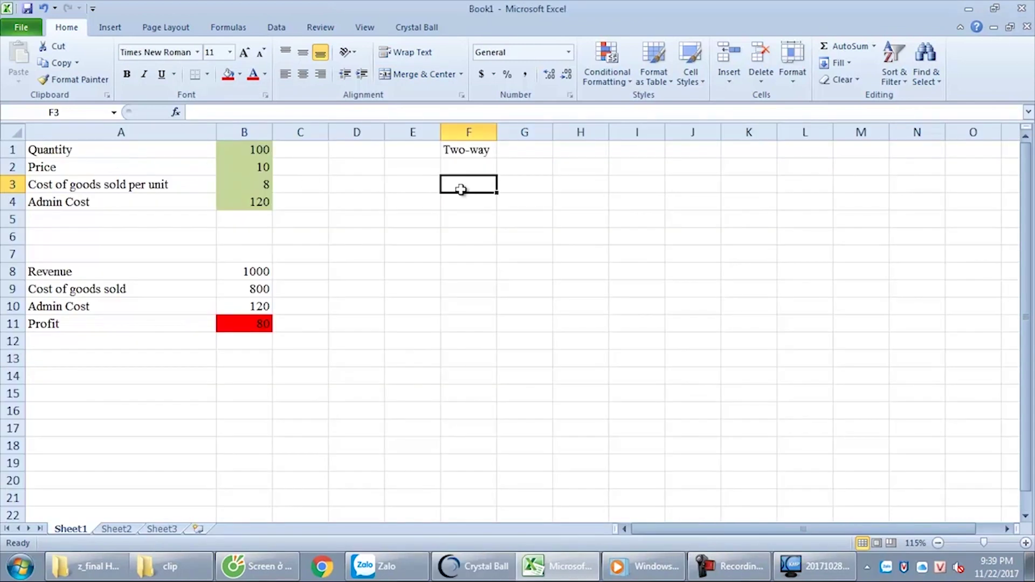
Step: Back in Book1, enter the quantities 70 in F3 and 80 in G3, and extend the series across to 130 in L3
key("Down")
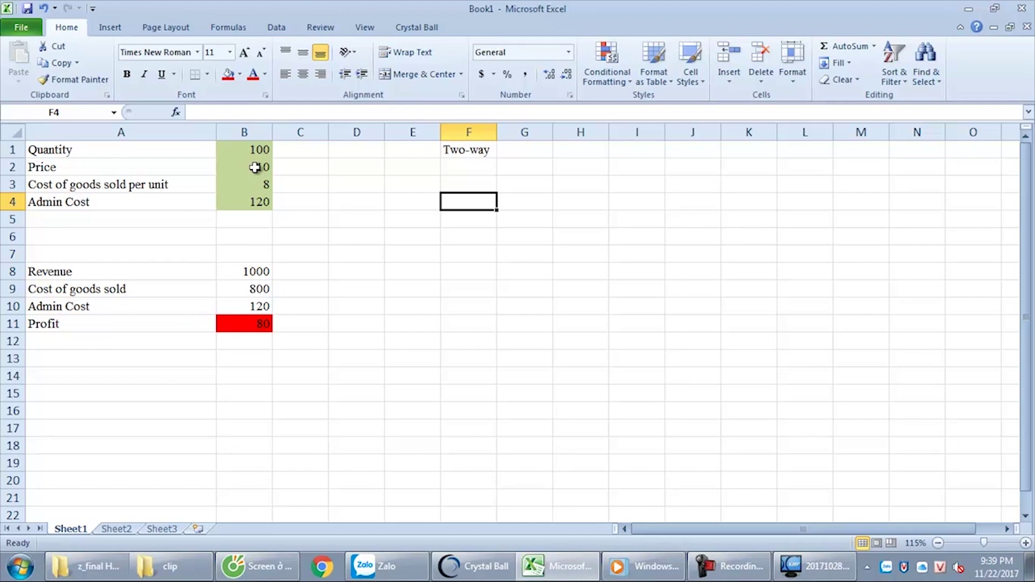
key("Up")
key("Down")
key("Up")
type("710")
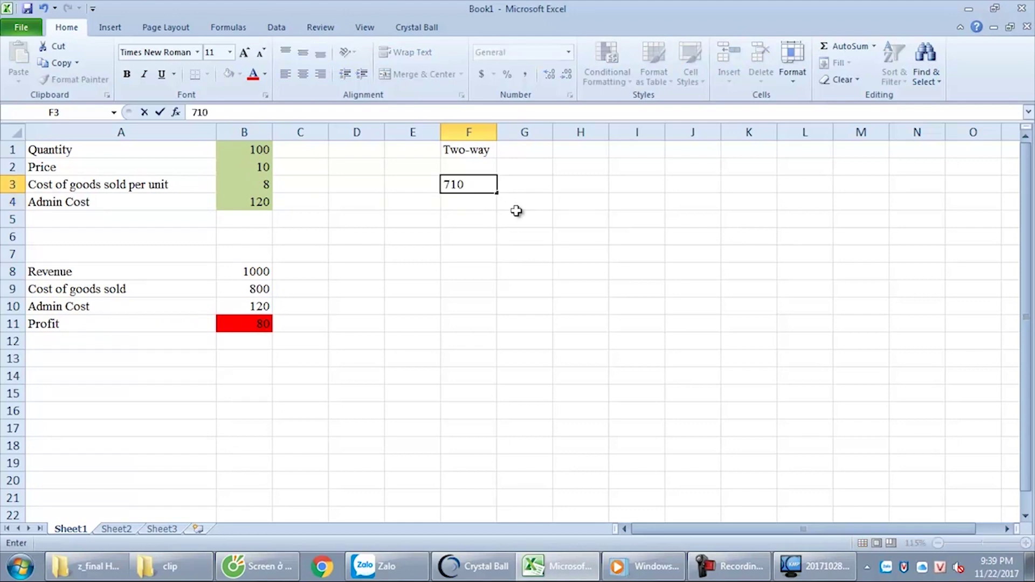
type("0")
key("Tab")
type("80")
key("Tab")
left_click_drag(485, 184, 839, 185)
left_click(435, 206)
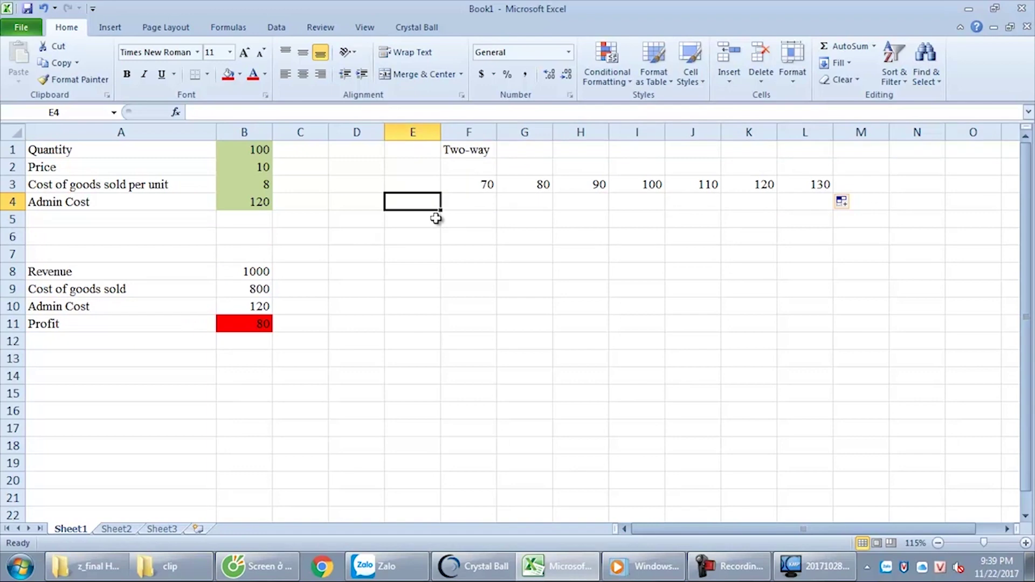
Step: Enter the prices 7, 8 and 9 in E4:E6 and extend the series down to 13 in E10
type("7")
key("Return")
type("8")
key("Return")
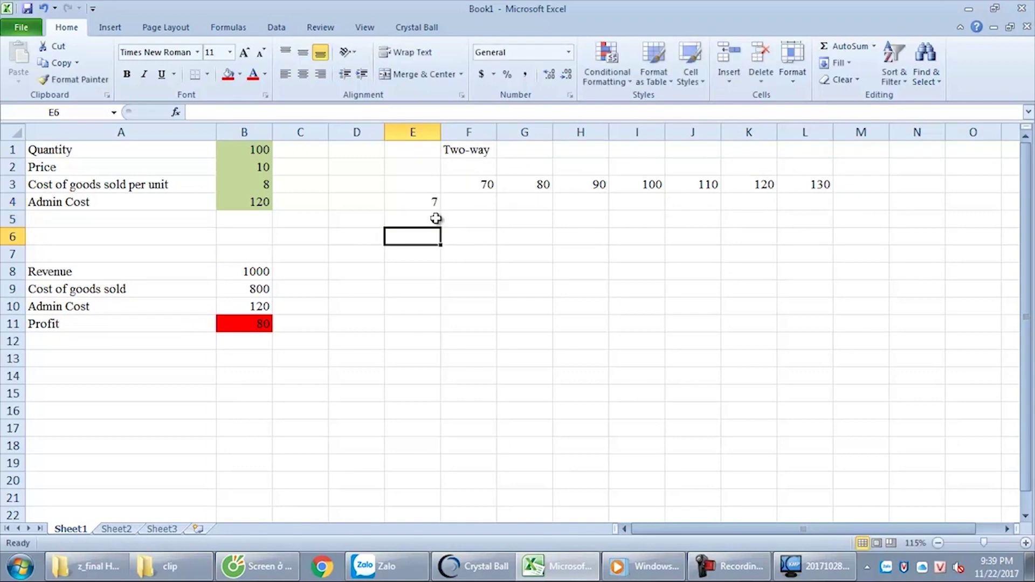
type("9")
key("Return")
left_click_drag(429, 201, 429, 236)
left_click_drag(441, 246, 440, 316)
left_click(524, 218)
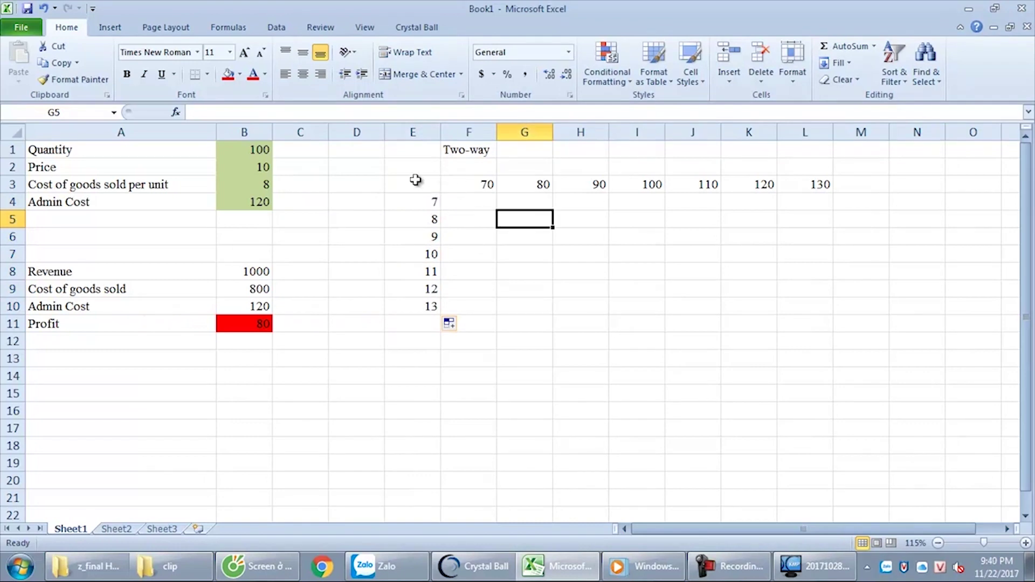
Step: Link the corner cell E3, where the quantity row and price column meet, to the profit cell B11
left_click_drag(469, 185, 803, 185)
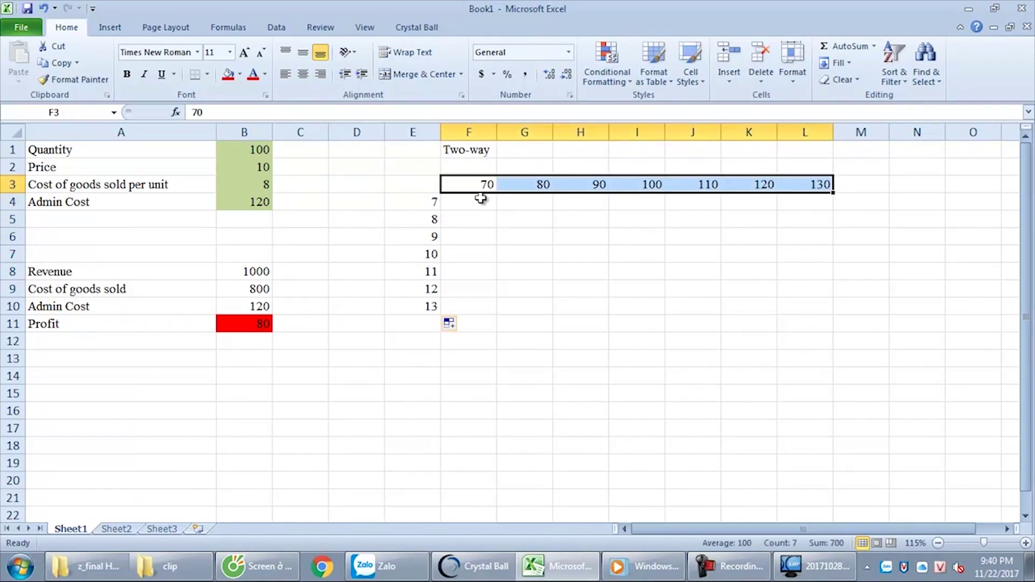
left_click(418, 203)
left_click_drag(418, 203, 406, 310)
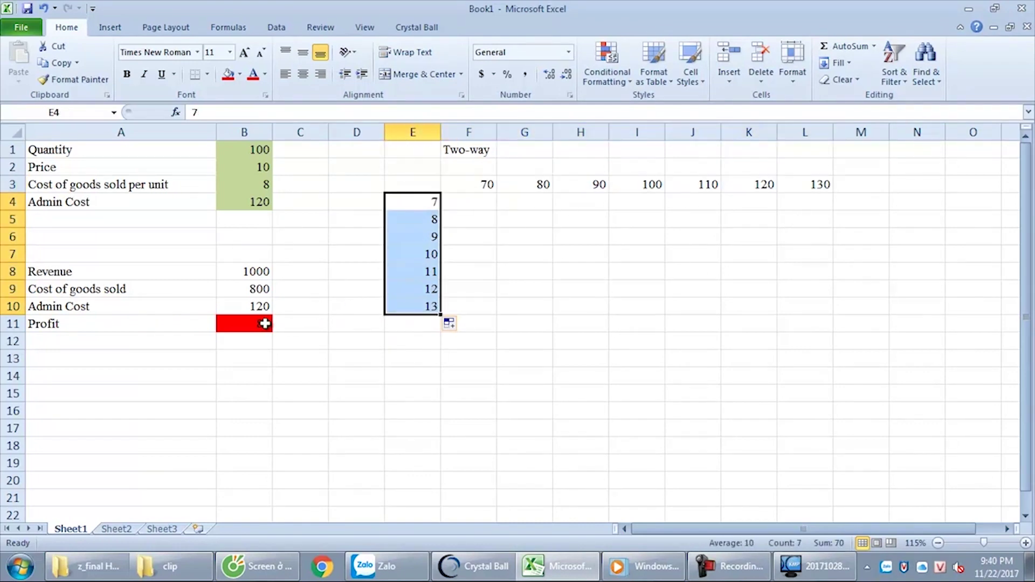
left_click(262, 323)
left_click(417, 186)
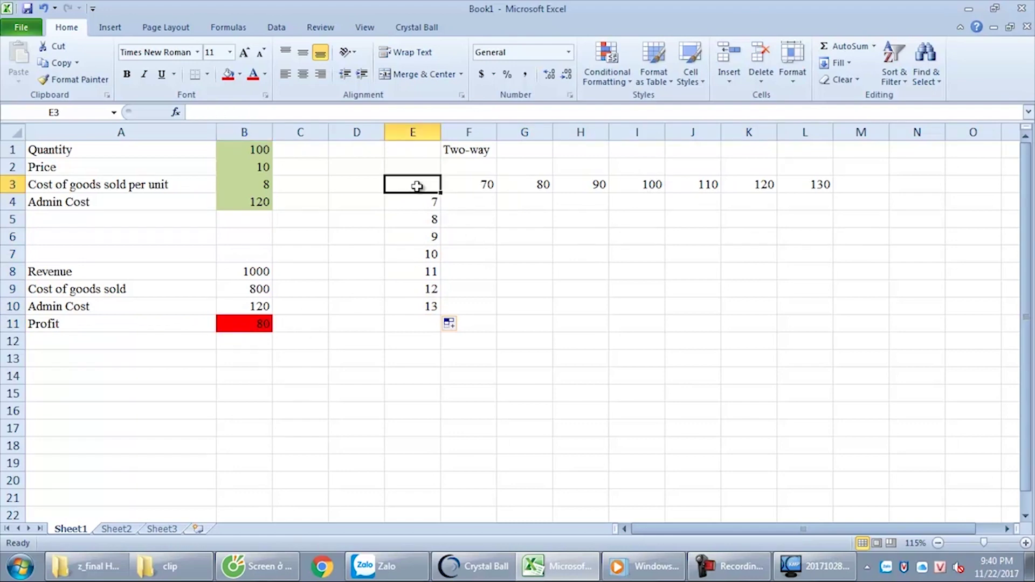
left_click(482, 183)
left_click(414, 185)
type("=")
left_click(242, 324)
key("Return")
Step: Create a two-way What-If data table over E3:L10 with B1 as the row input and B2 as the column input
left_click_drag(399, 185, 784, 309)
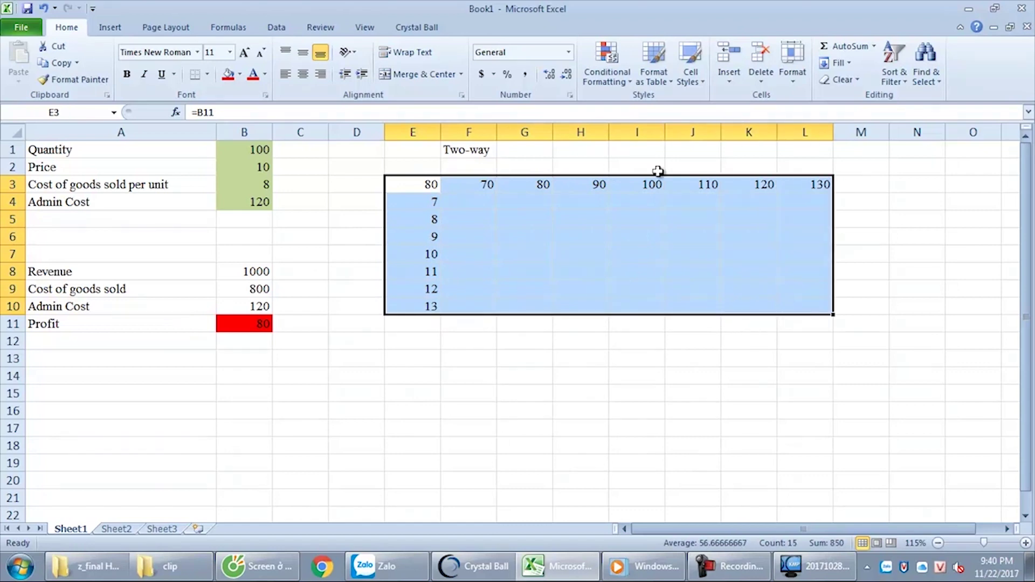
left_click(276, 33)
left_click(692, 85)
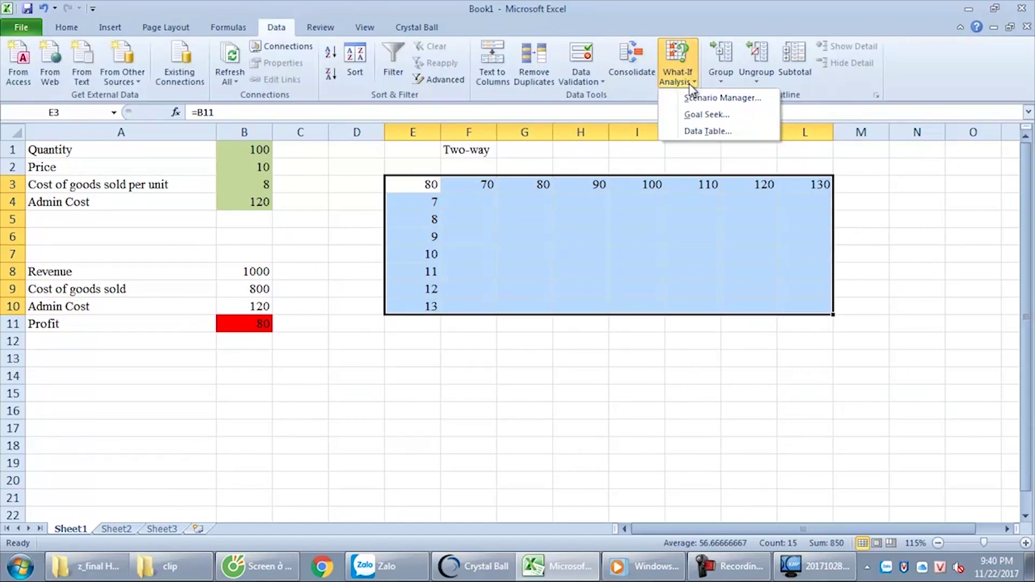
left_click(707, 132)
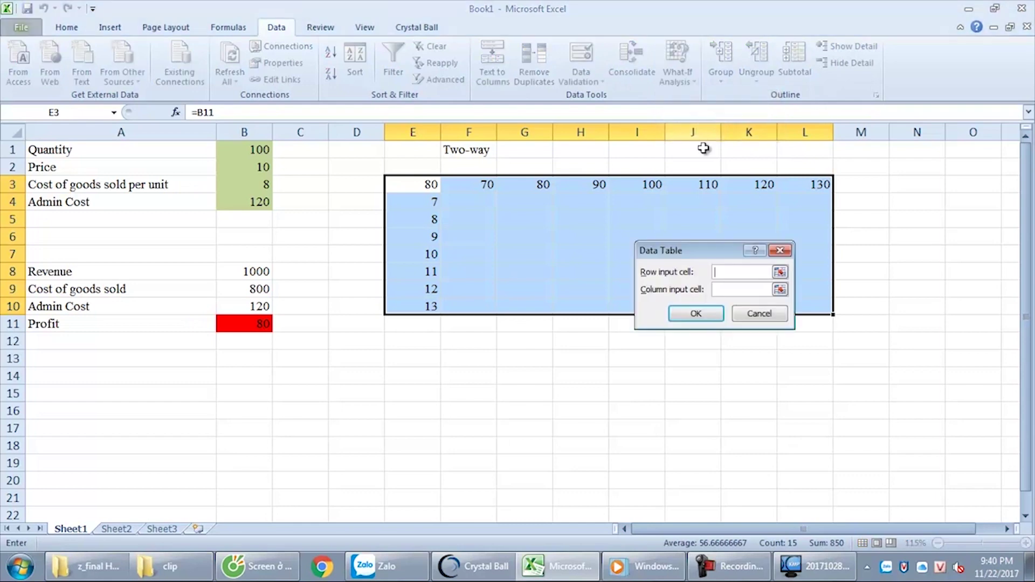
left_click_drag(692, 275, 479, 348)
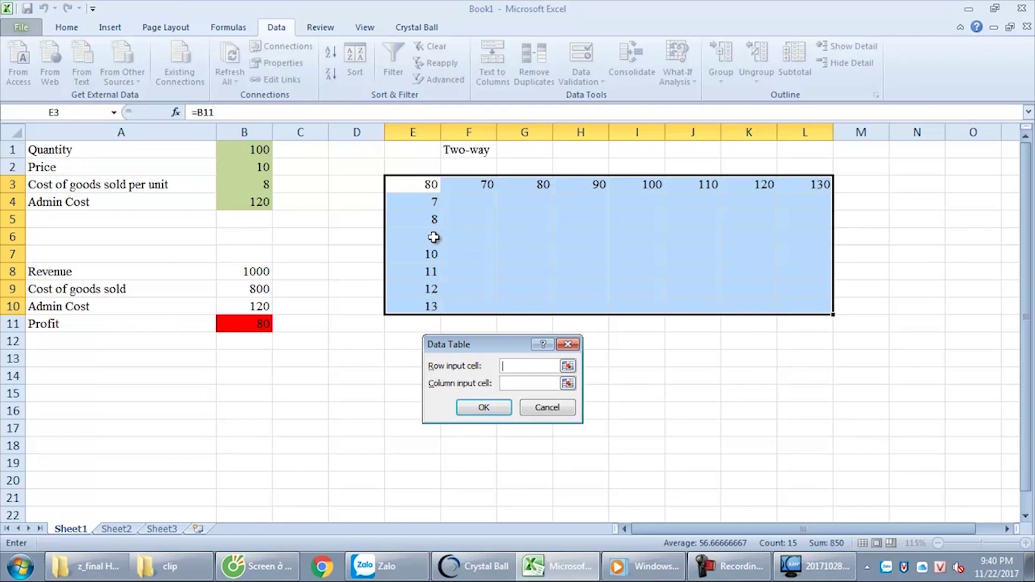
left_click(268, 149)
left_click(512, 384)
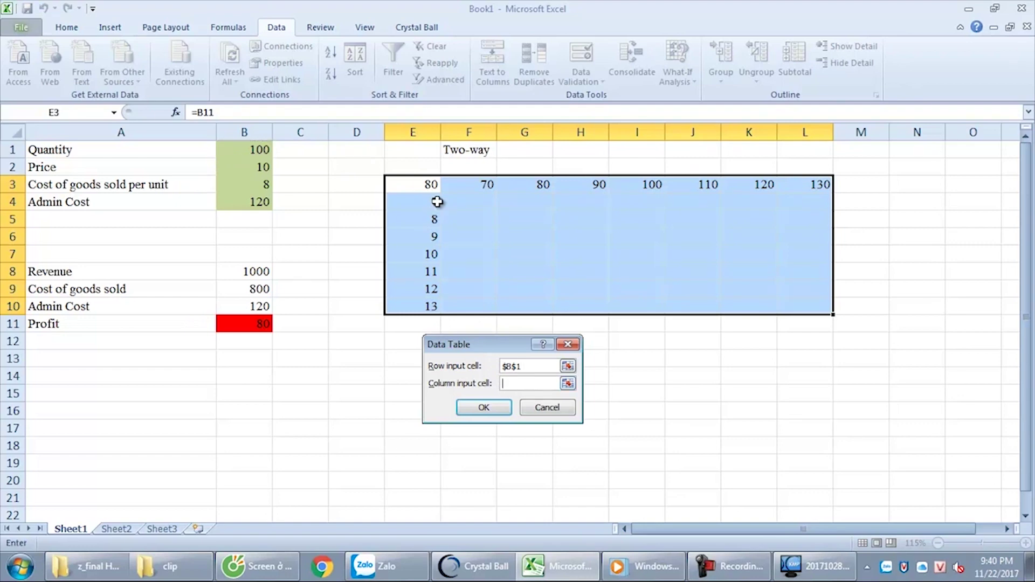
left_click(261, 169)
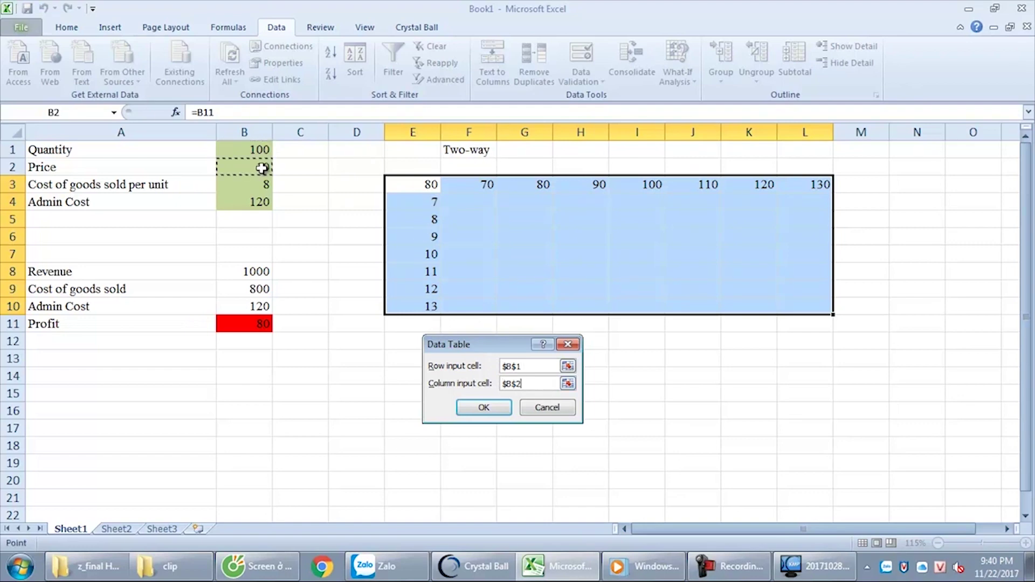
left_click(481, 407)
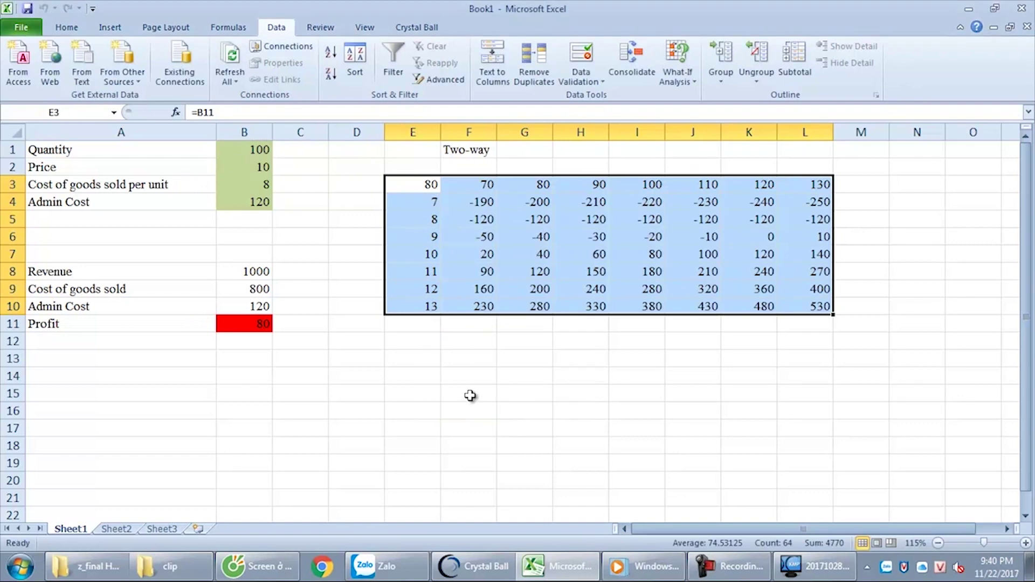
Step: Examine the data table's profits at a price of 9 across the quantities from 70 to 130
left_click(540, 241)
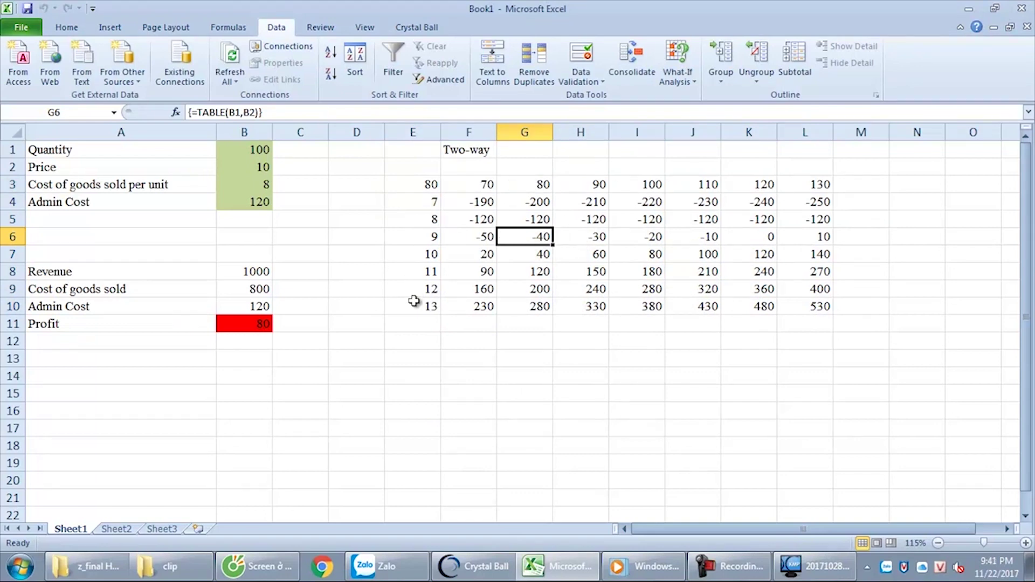
left_click(475, 207)
left_click(524, 218)
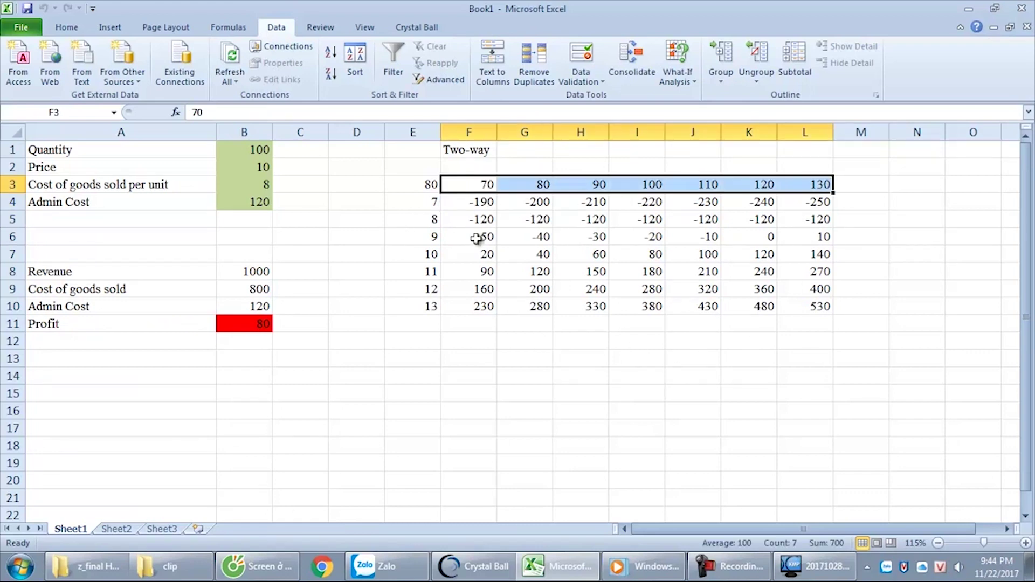
left_click(476, 237)
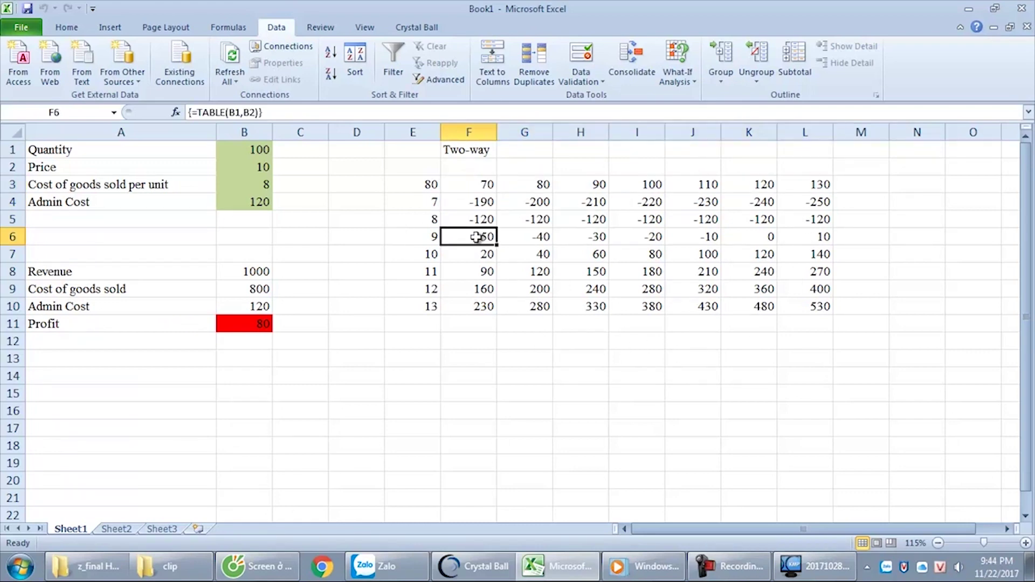
left_click(536, 185)
left_click(535, 236)
left_click(812, 186)
left_click(812, 235)
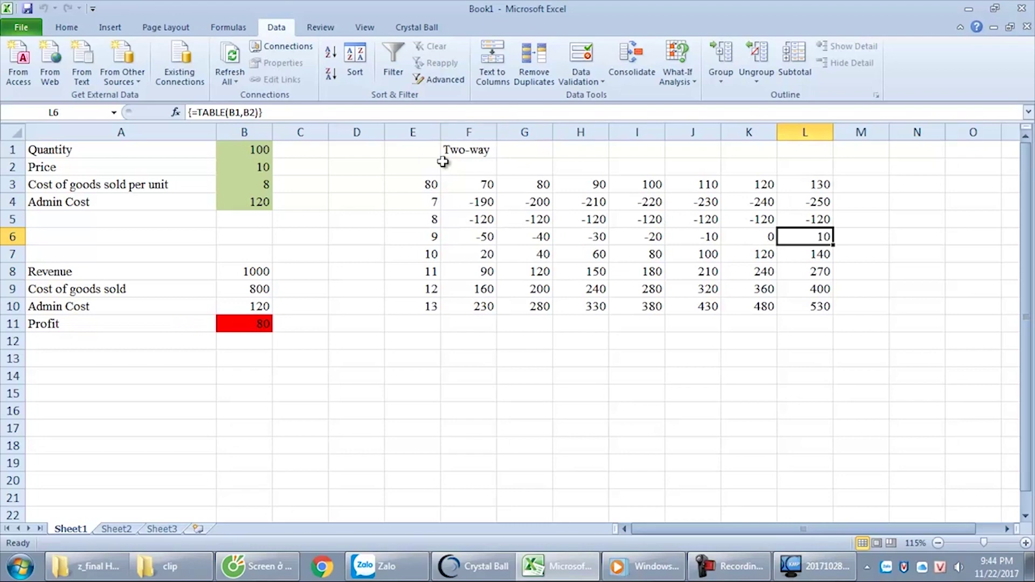
Step: Compare the profits at quantity 70 for the different prices, and check the model's profit cell B11
left_click(430, 199)
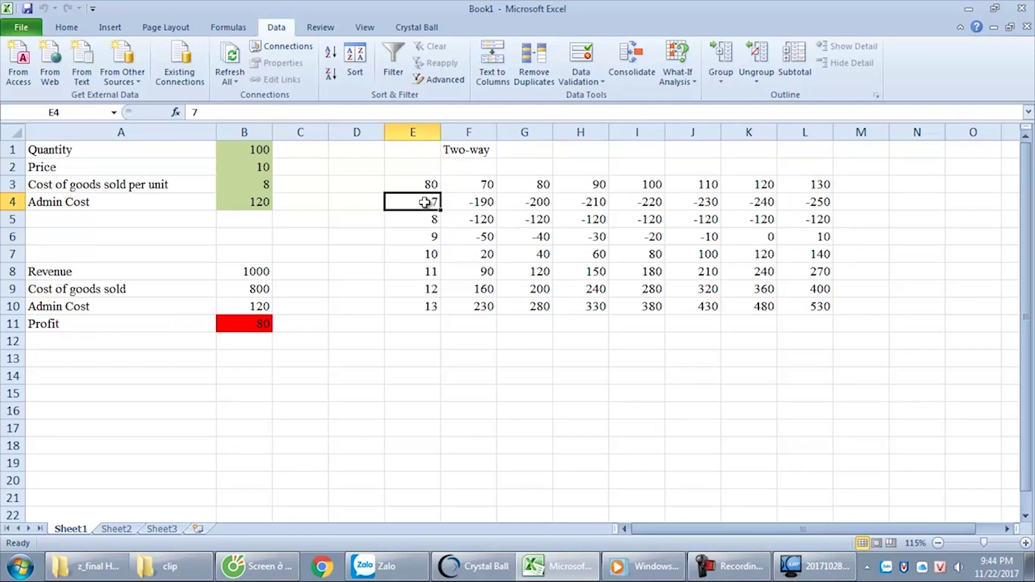
left_click(494, 201)
left_click(414, 219)
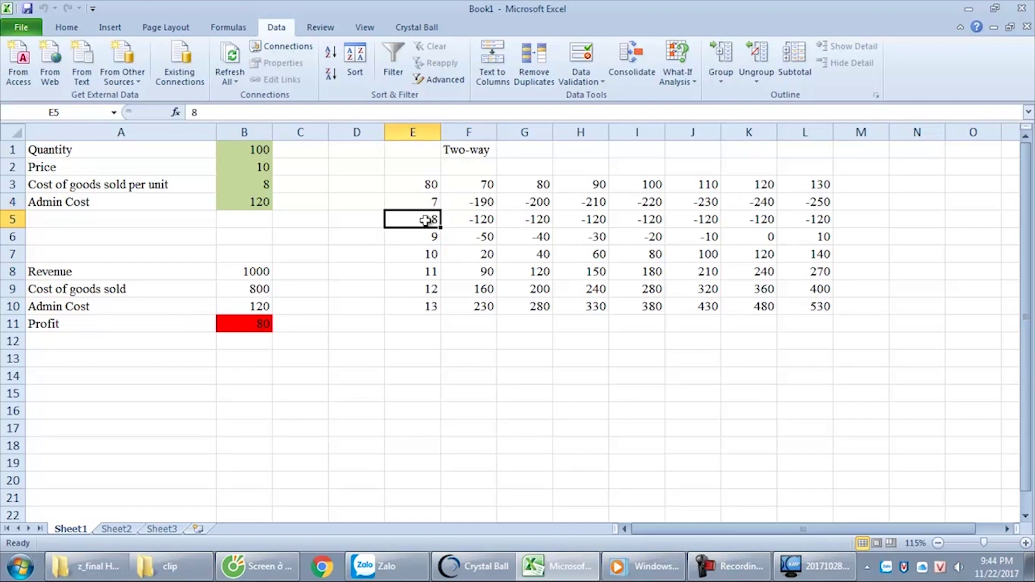
left_click(488, 221)
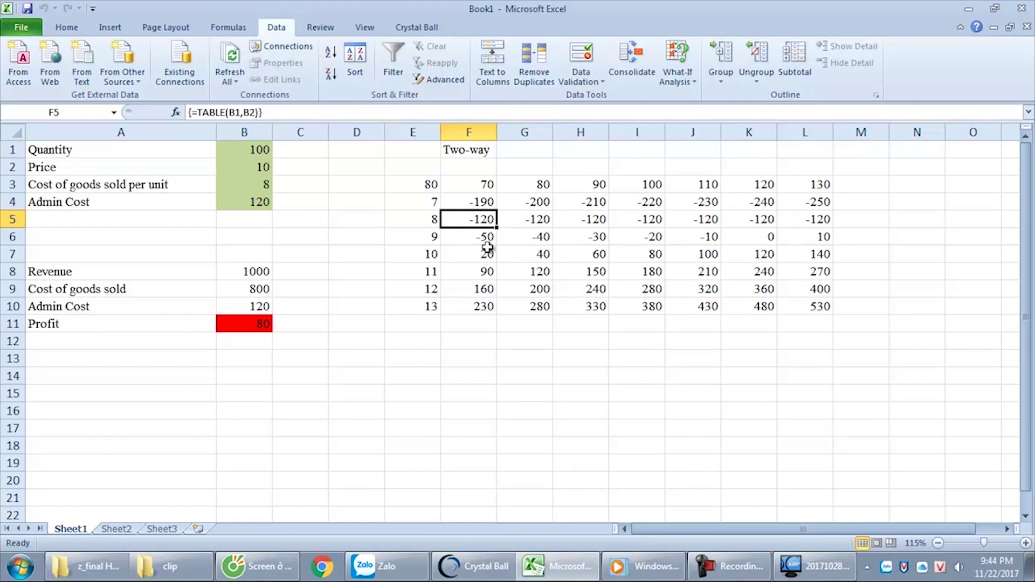
left_click(430, 256)
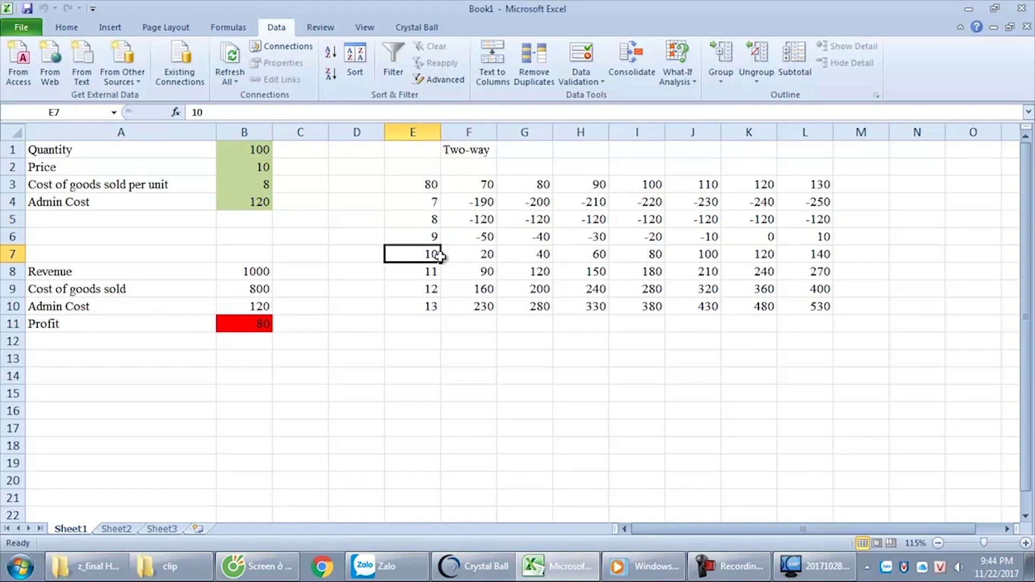
left_click(482, 257)
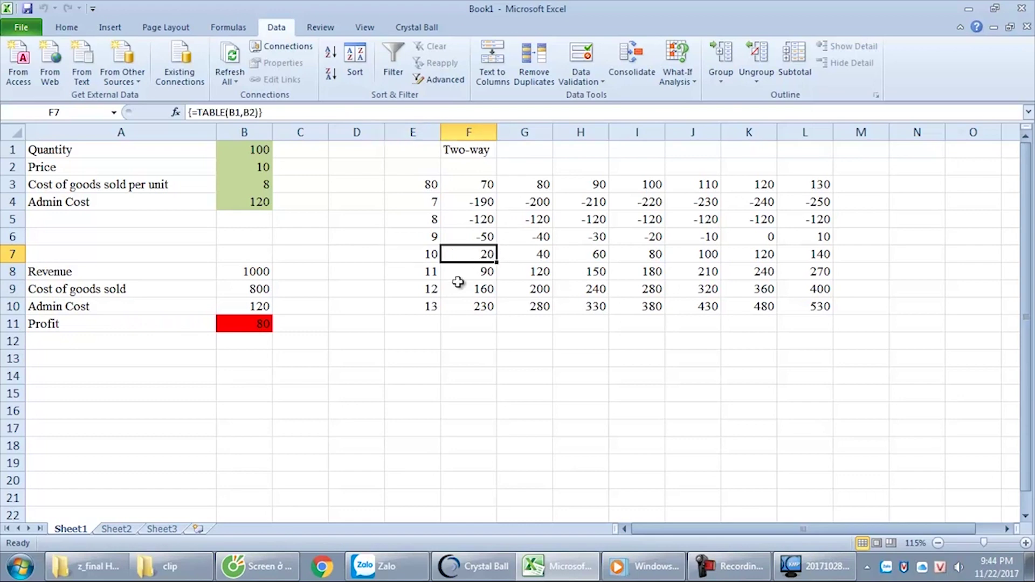
left_click(430, 302)
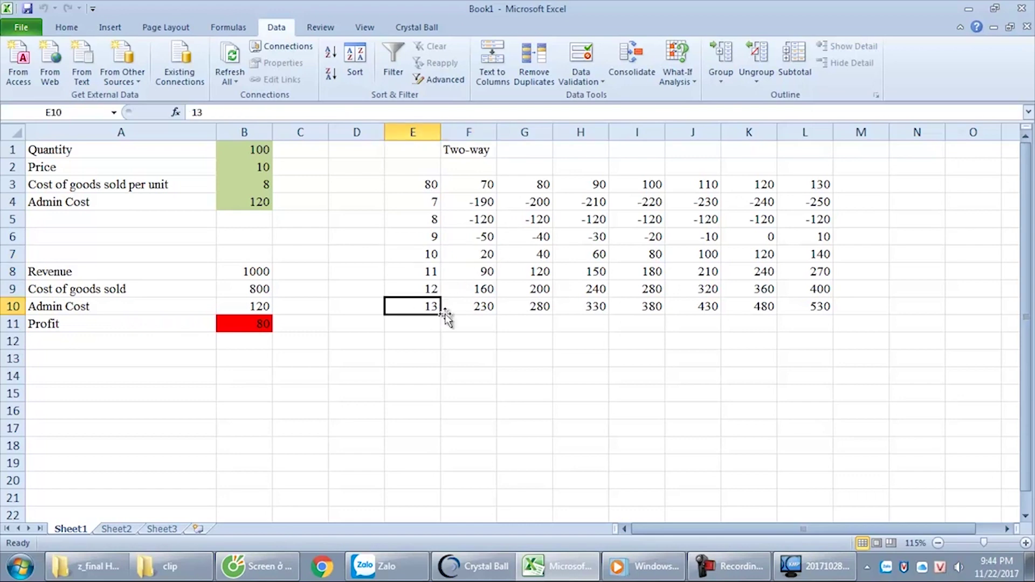
left_click(478, 308)
left_click_drag(422, 203, 423, 302)
left_click_drag(423, 199, 422, 302)
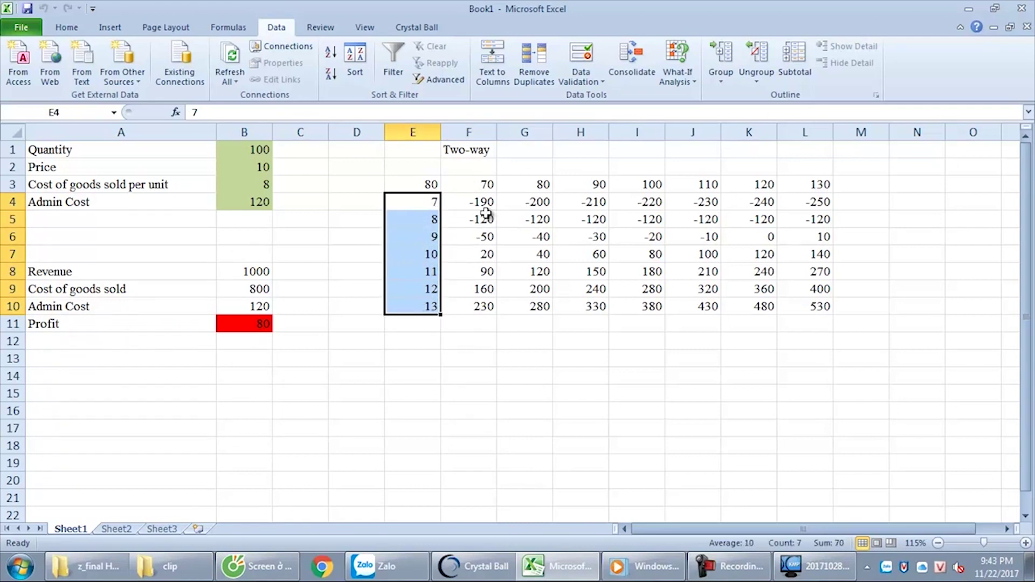
left_click(267, 323)
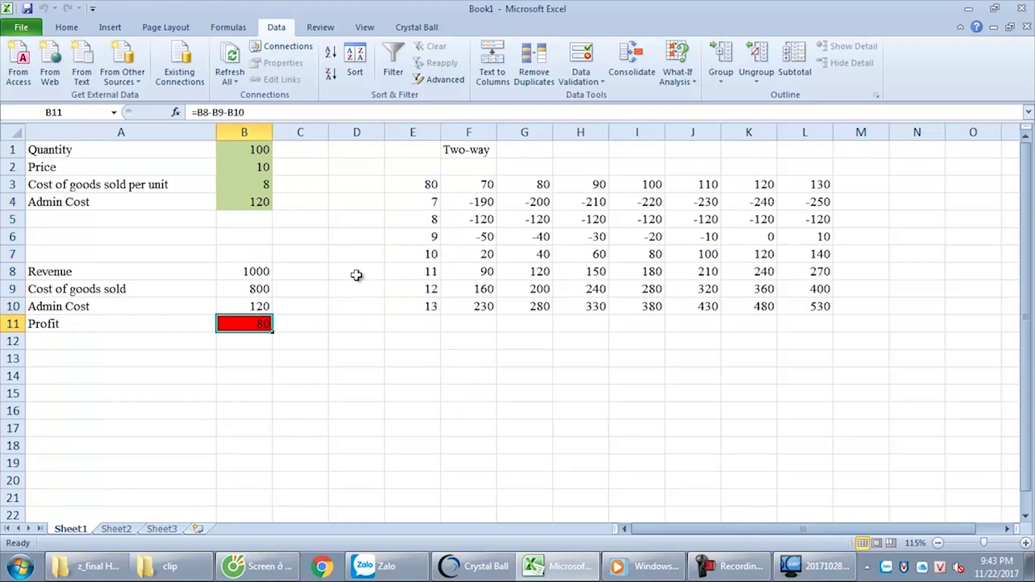
Step: Clear the two-way analysis from E1:L11 and enter the heading Scenario analysis in F1
left_click_drag(803, 187, 805, 187)
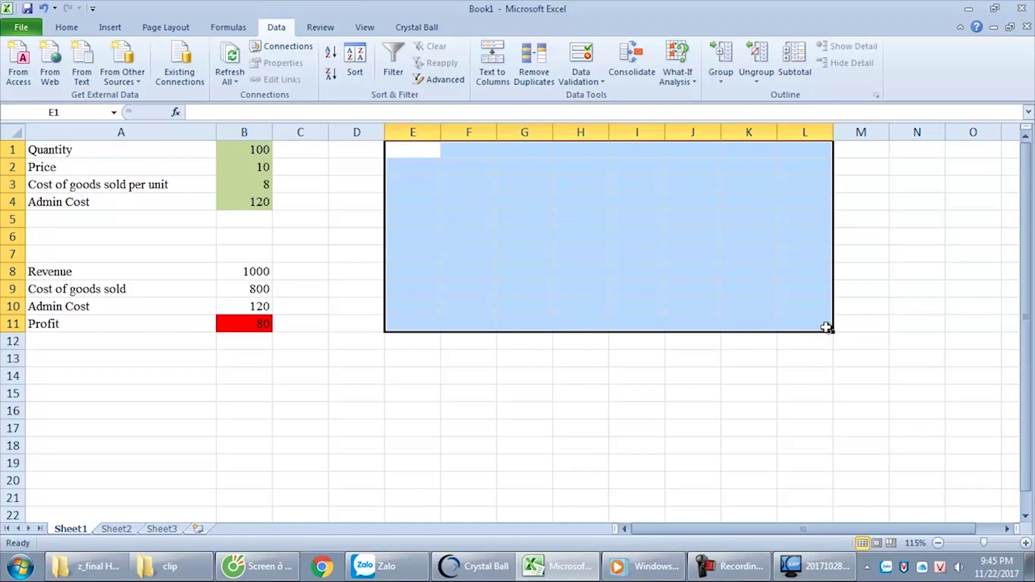
left_click(580, 236)
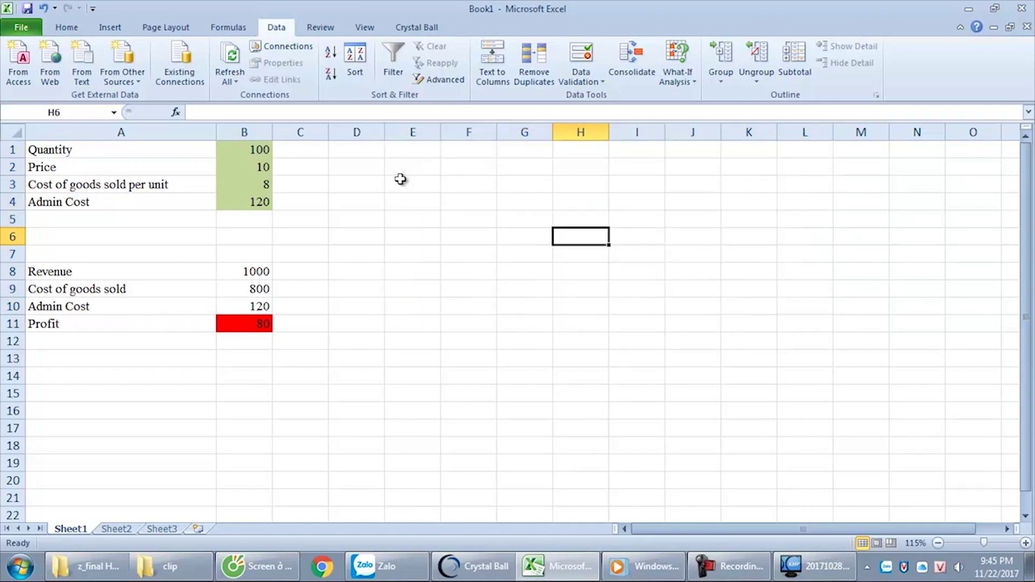
left_click(410, 169)
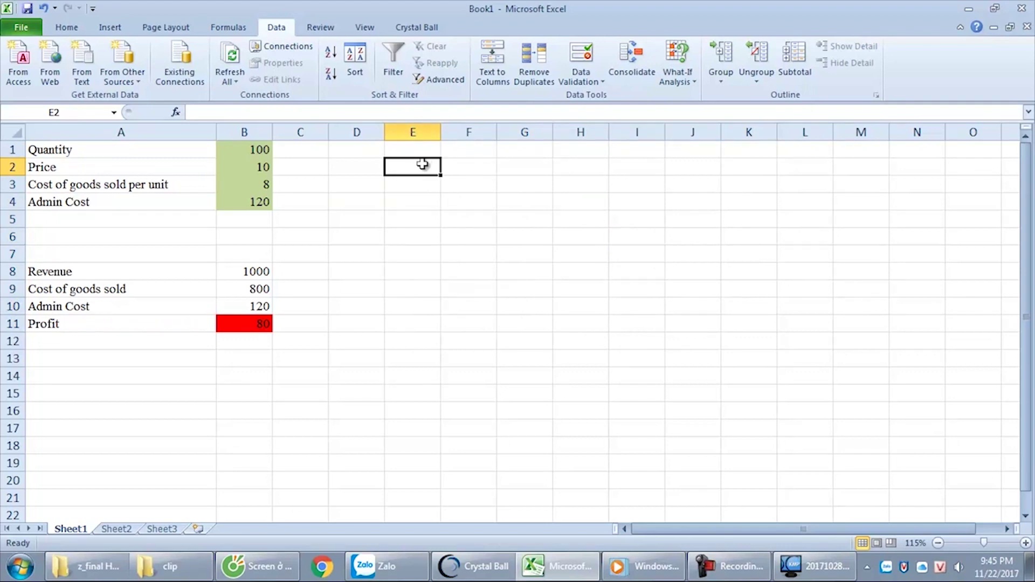
left_click(489, 169)
left_click_drag(263, 150, 267, 202)
left_click(475, 172)
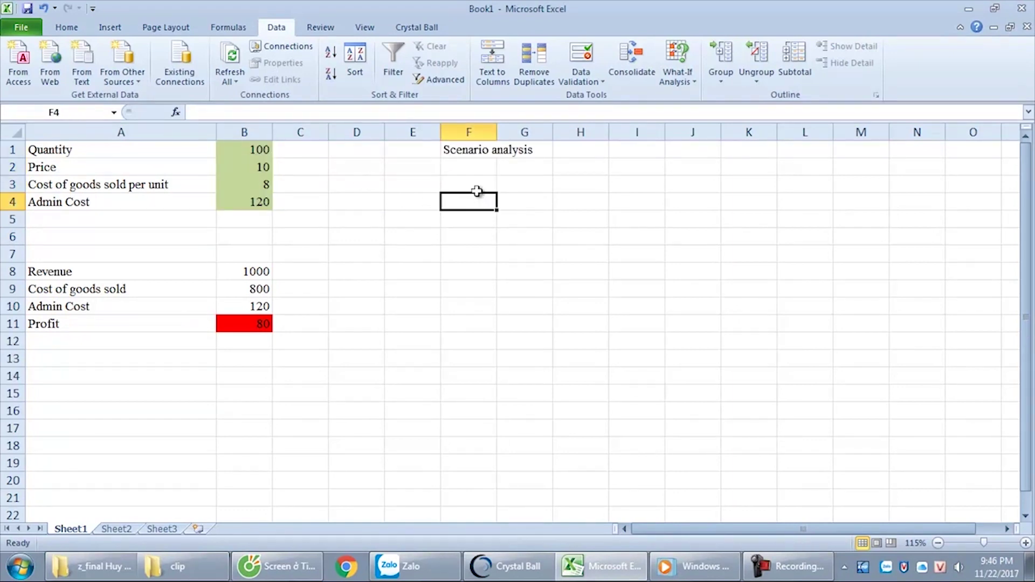
Step: Add a scenario named Good in Scenario Manager with the input cells B1:B4 as its changing cells
left_click(683, 82)
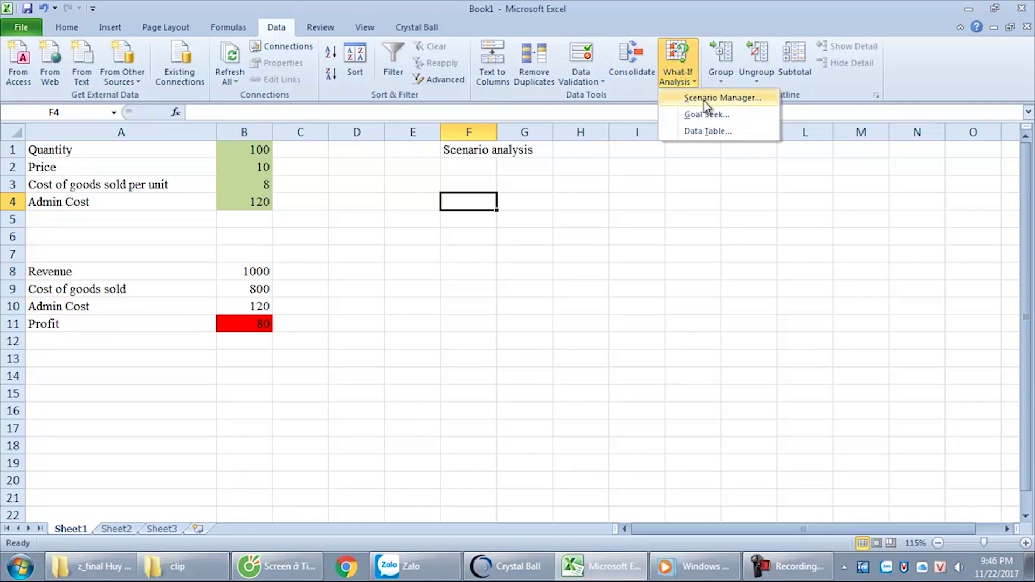
left_click(740, 100)
left_click_drag(504, 256, 638, 143)
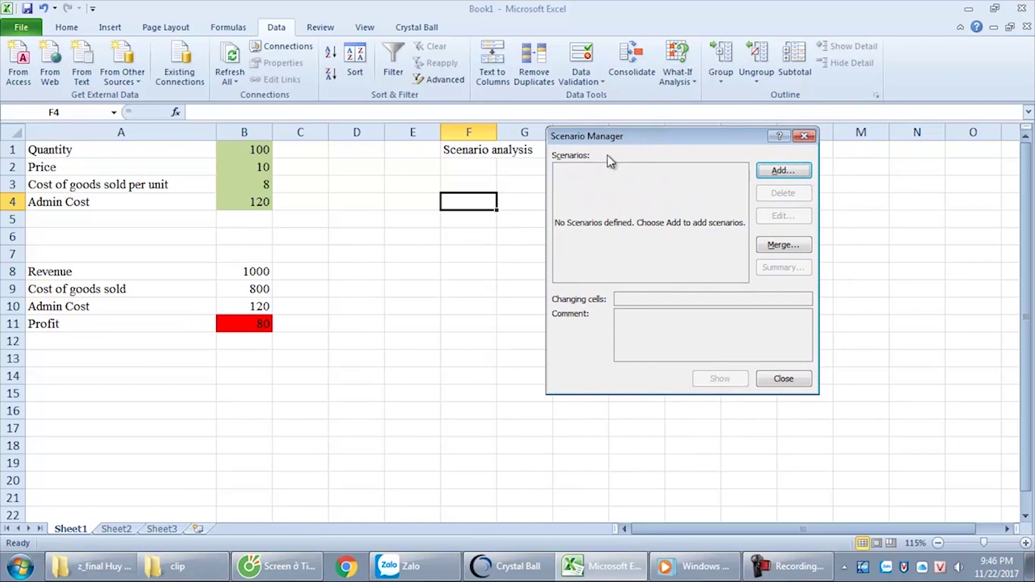
left_click(779, 170)
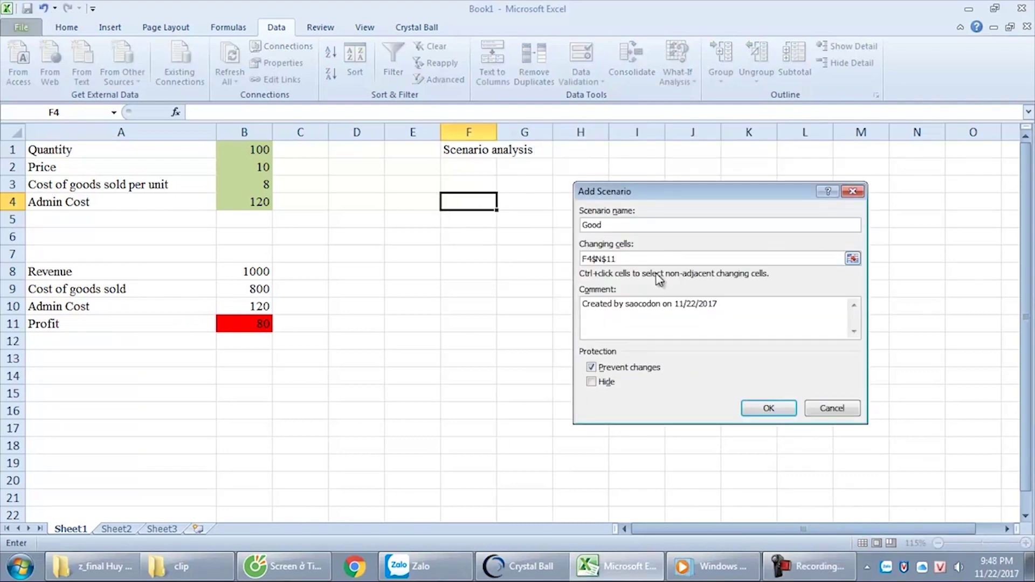
key("Tab")
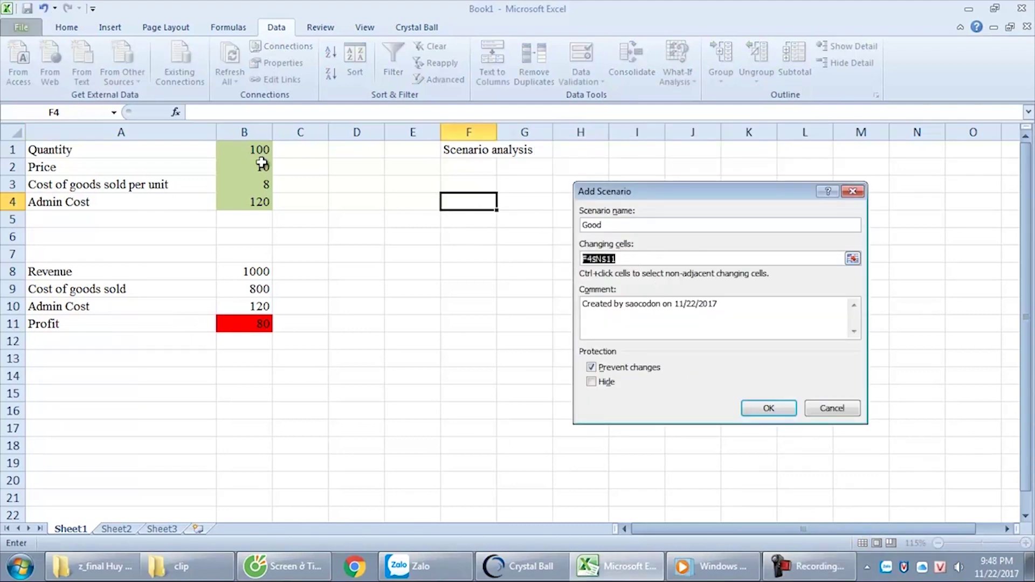
left_click_drag(261, 147, 282, 203)
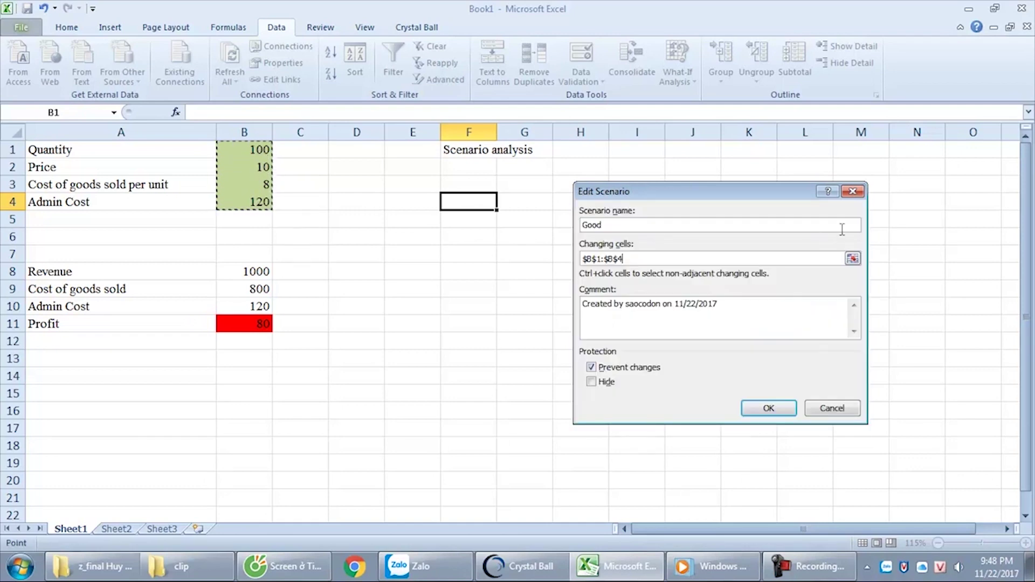
Step: Try picking scattered non-adjacent cells across the sheet as the Good scenario's changing cells
left_click(356, 166)
left_click(356, 219, "ctrl")
left_click(357, 271, "ctrl")
left_click(357, 324, "ctrl")
left_click(472, 344, "ctrl")
left_click(450, 407, "ctrl")
left_click(356, 425, "ctrl")
left_click(254, 445, "ctrl")
left_click(298, 477, "ctrl")
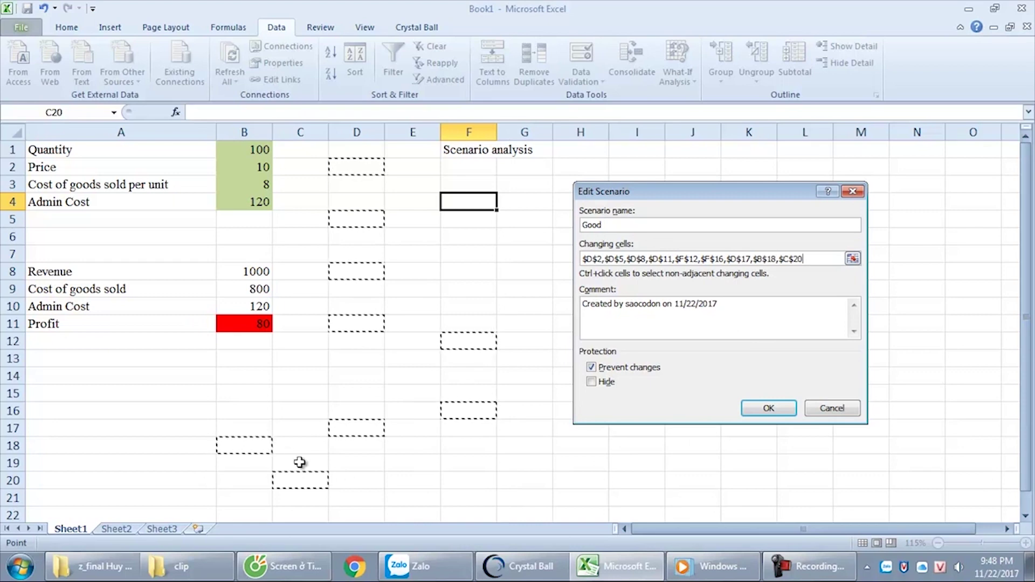
left_click(434, 252)
left_click(361, 208, "ctrl")
left_click(366, 291, "ctrl")
left_click(306, 203)
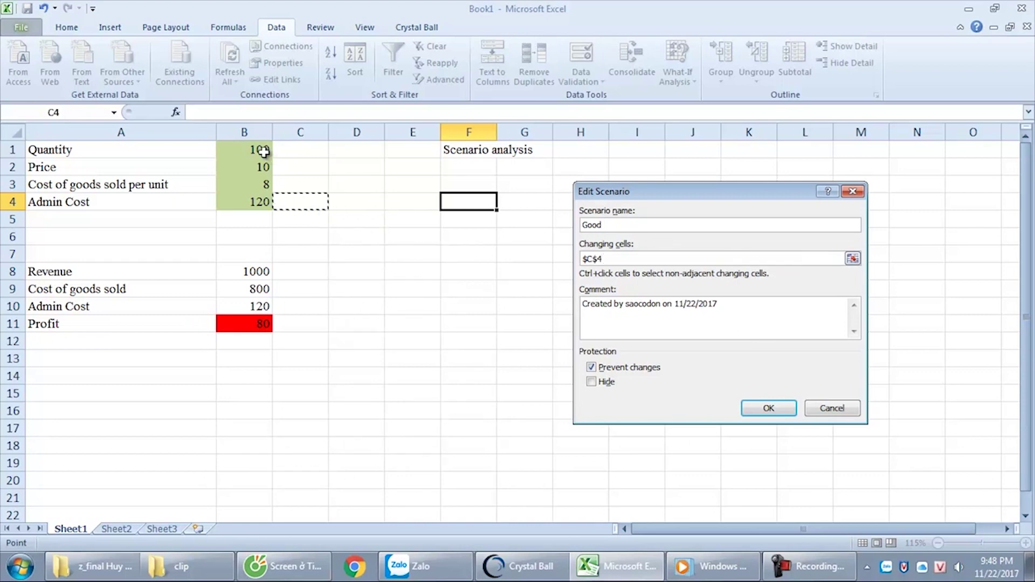
Step: Set the Good scenario's changing cells to B1:B4, with quantity 110, price 11, unit cost 7 and admin cost 110
left_click_drag(250, 148, 251, 198)
left_click(763, 408)
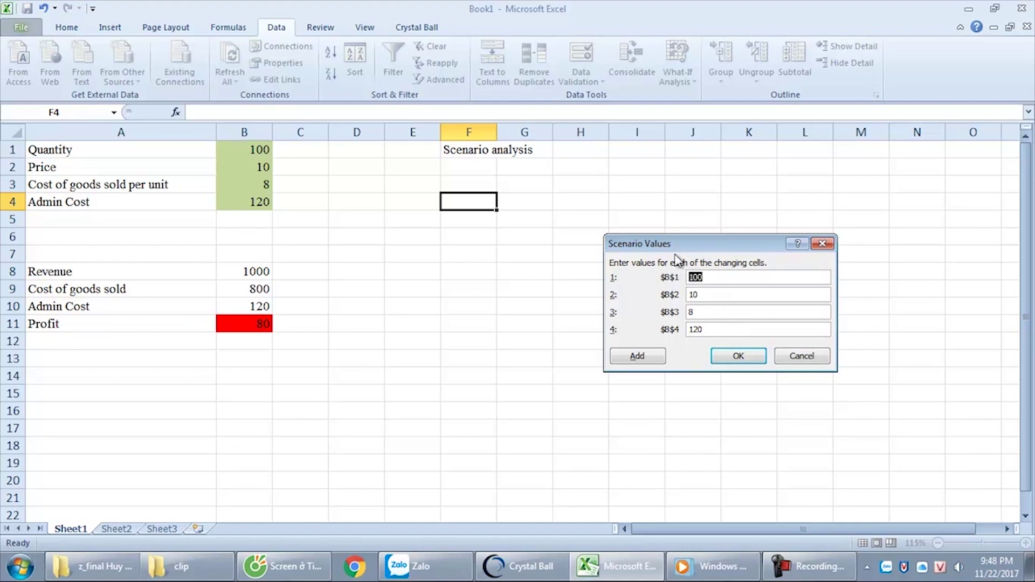
left_click(258, 152)
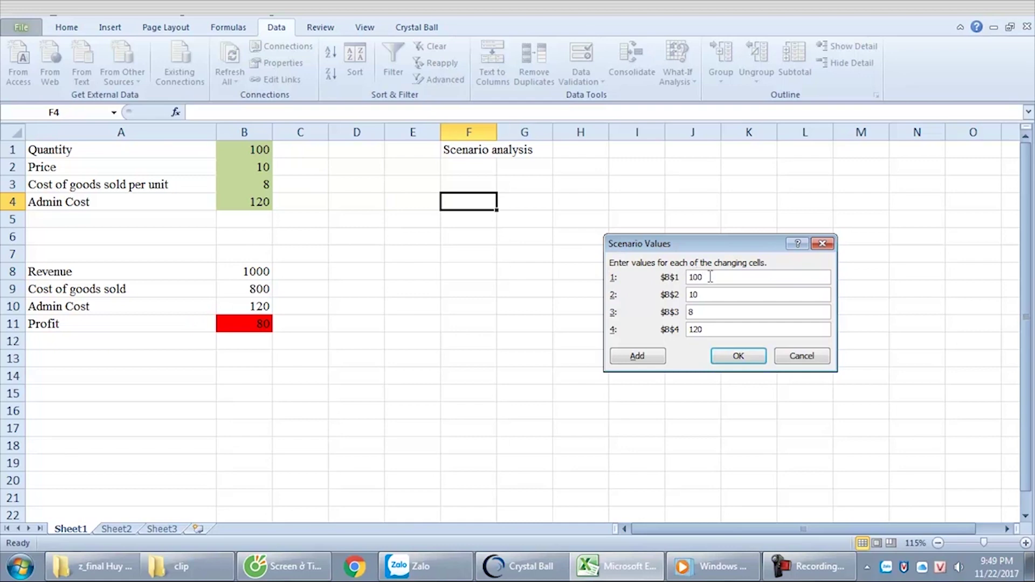
key("BackSpace")
key("BackSpace")
type("10")
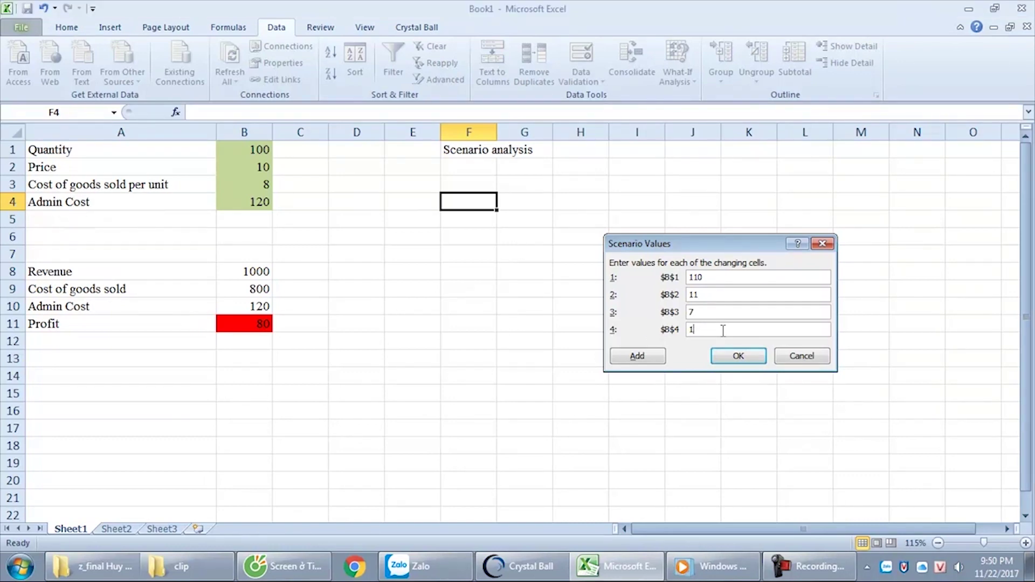
left_click(728, 358)
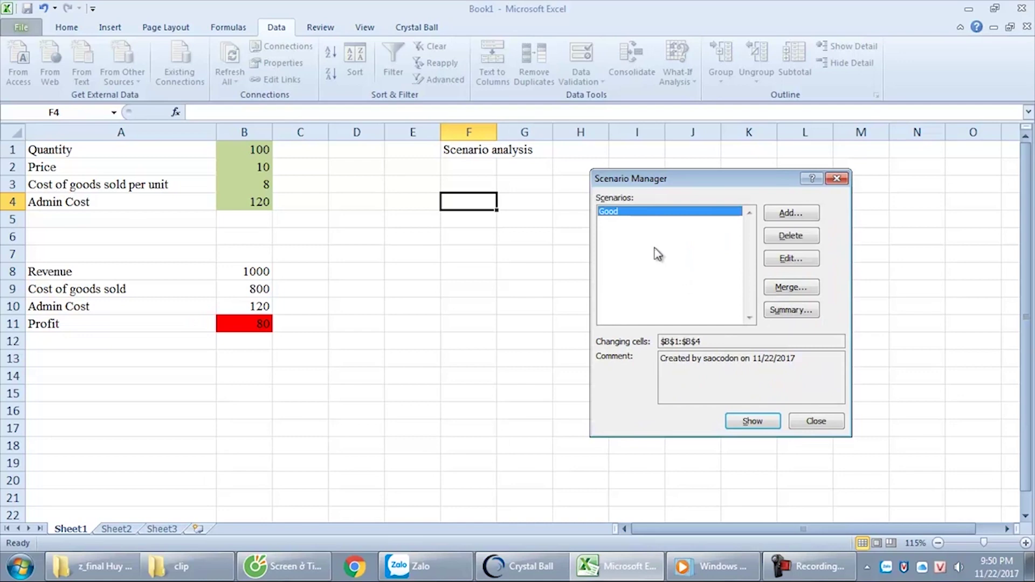
Step: Reopen the Good scenario and review the values stored for its changing cells
left_click(791, 259)
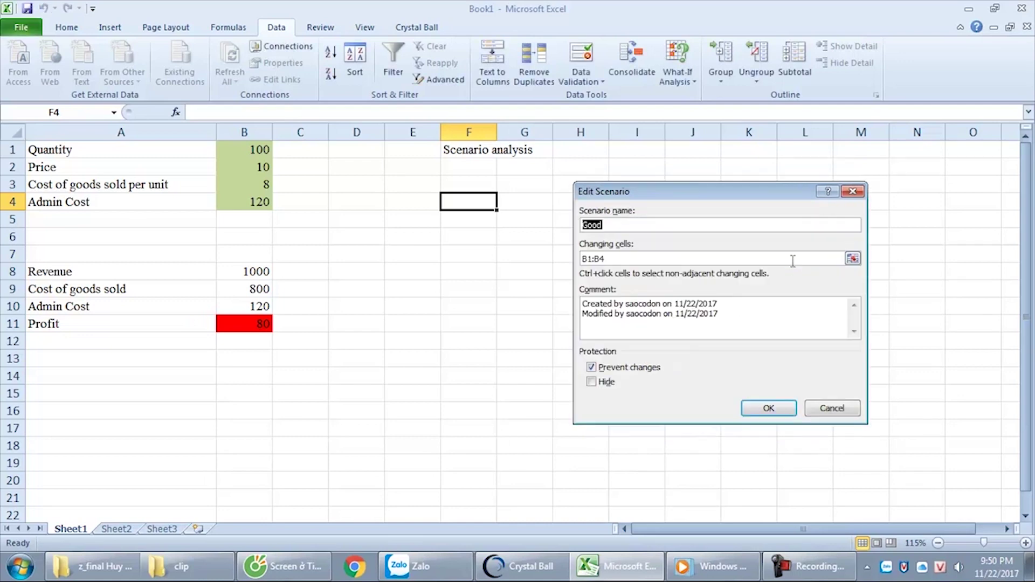
left_click(744, 408)
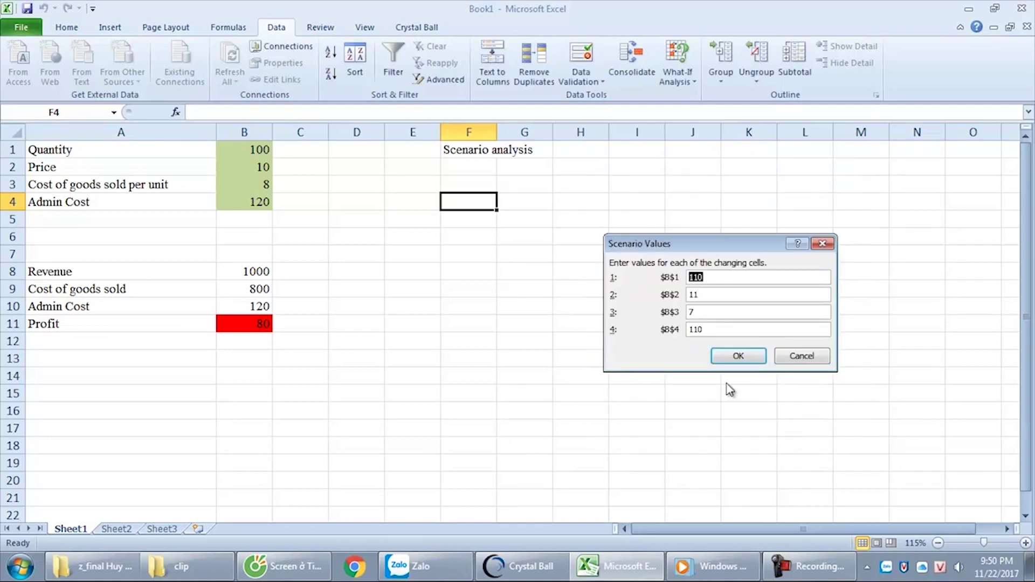
left_click(731, 355)
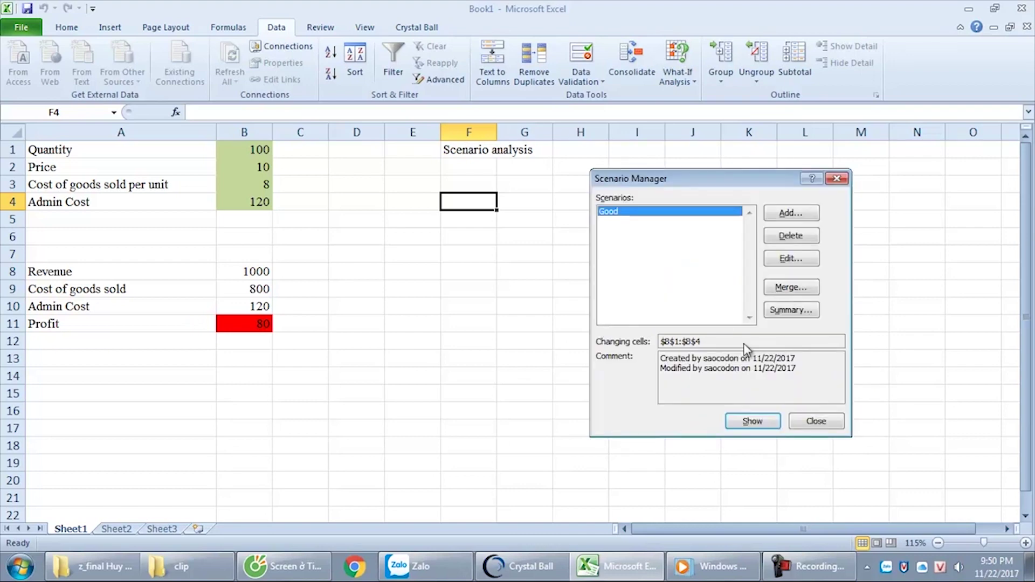
Step: Add a scenario named Expected for B1:B4, keeping the values 100, 10, 8 and 120
left_click(794, 218)
type("Expected")
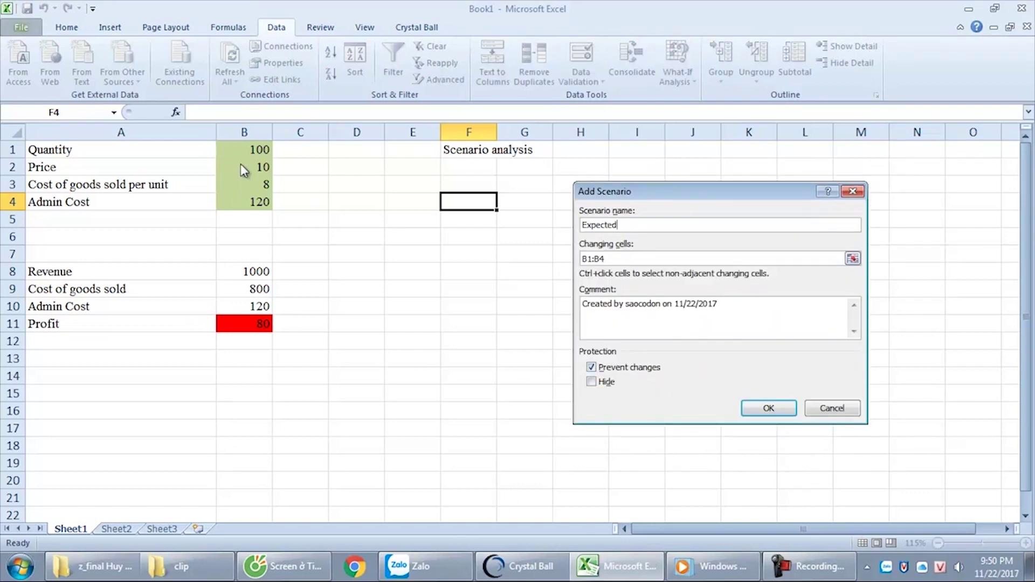
key("Return")
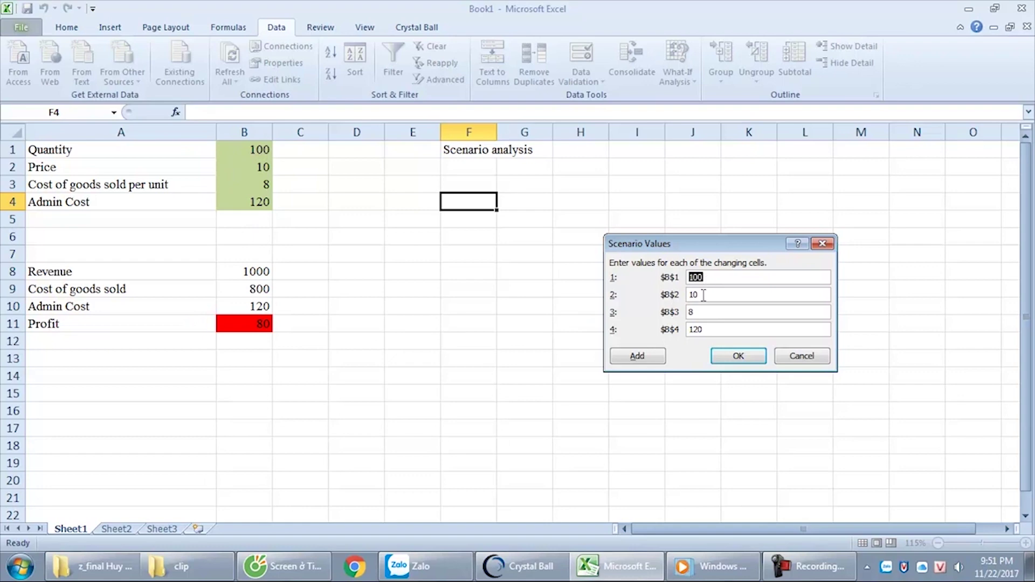
left_click(723, 357)
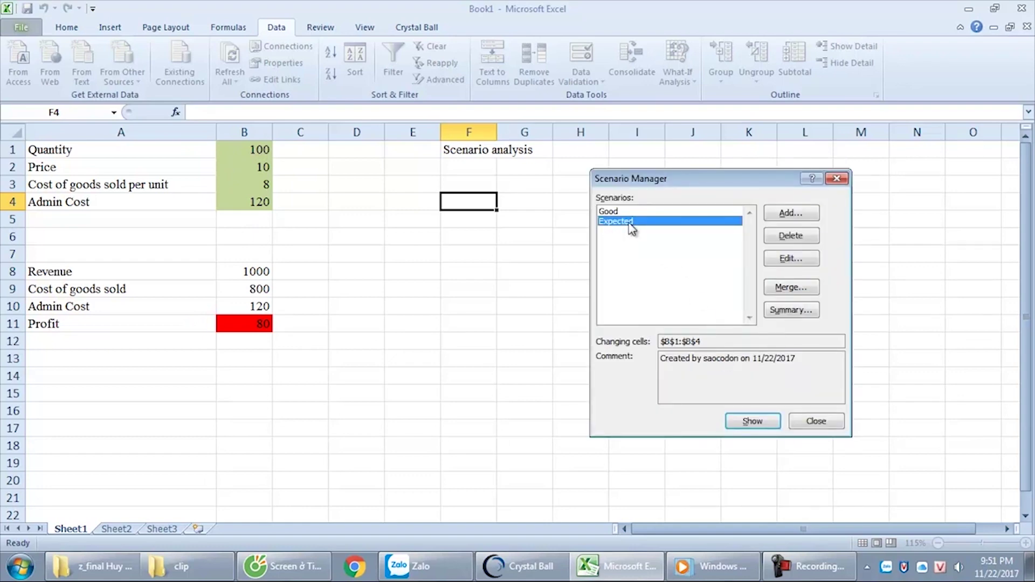
Step: Add a scenario named Bad for B1:B4 with quantity 90, price 9, unit cost 9 and admin cost 130
left_click(788, 215)
type("Bad")
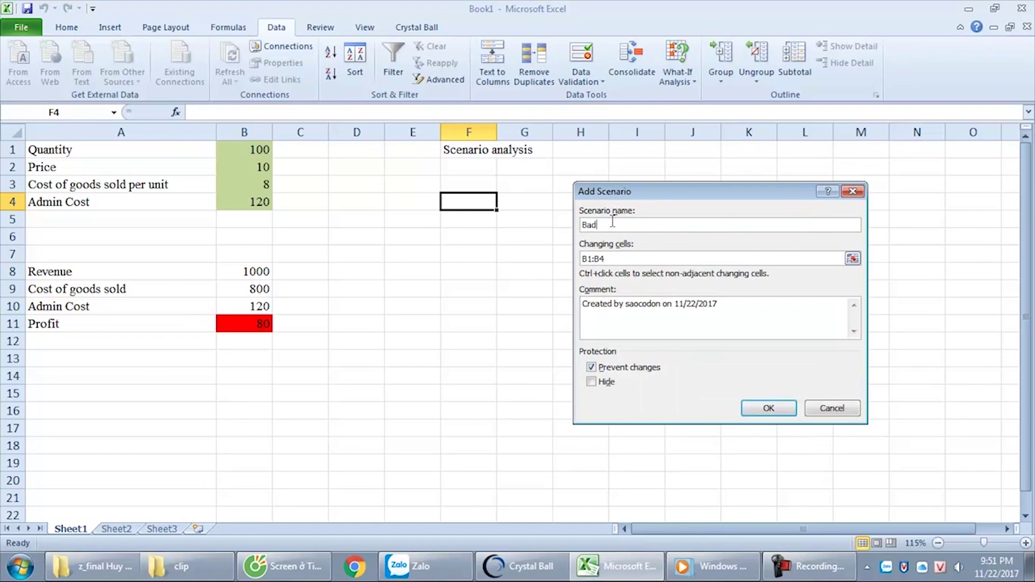
left_click(785, 413)
left_click(716, 277)
double_click(716, 277)
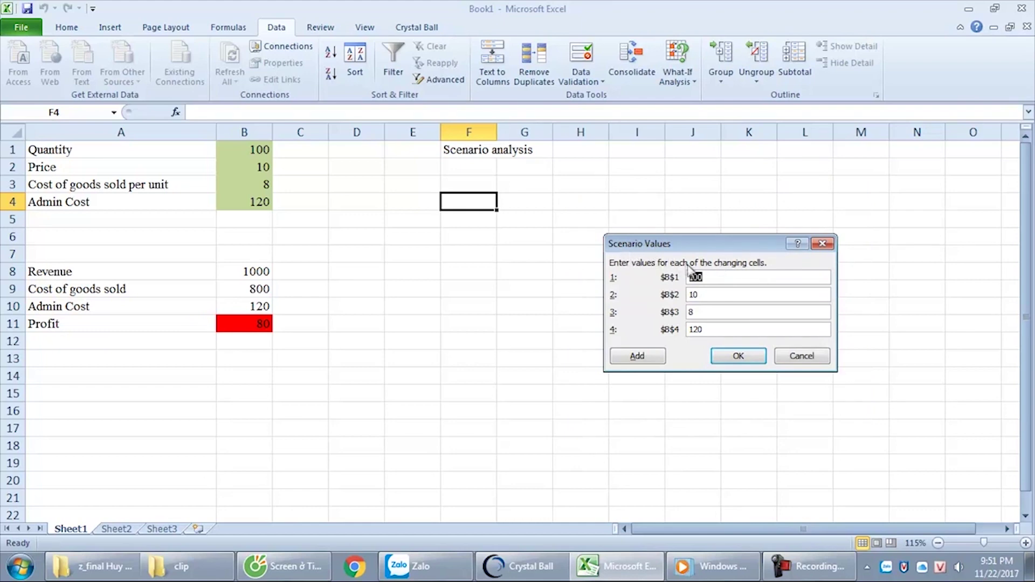
type("90")
double_click(727, 295)
key("BackSpace")
double_click(711, 316)
key("BackSpace")
type("9")
double_click(716, 328)
type("130")
left_click(733, 358)
left_click(635, 212)
left_click(632, 231)
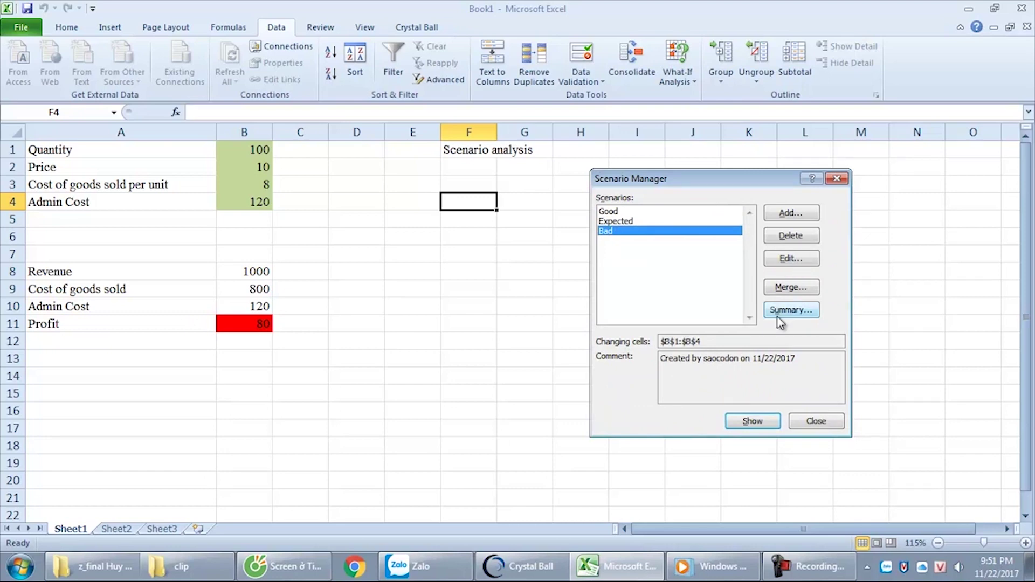
Step: Create a scenario summary report with the profit cell B11 as the result cell
left_click(792, 310)
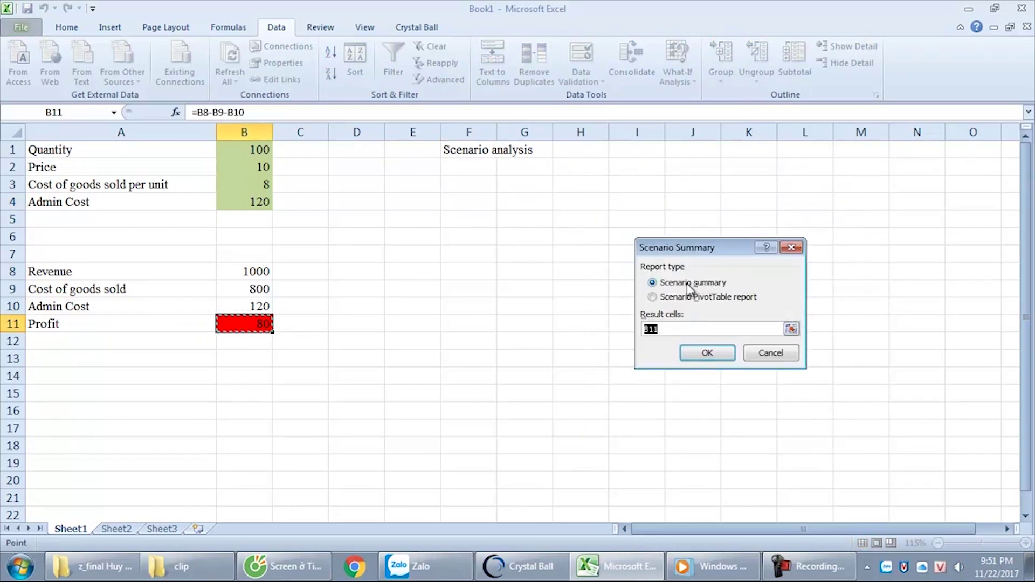
left_click(674, 328)
type("+")
left_click(244, 324)
left_click(705, 353)
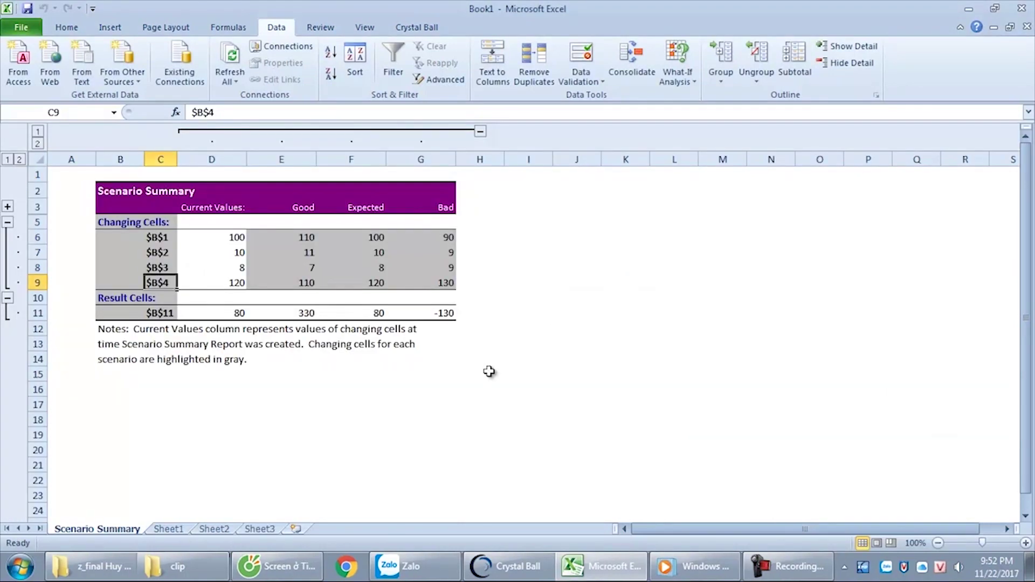
Step: Copy the input labels from A1:A4 on Sheet1 over the cell references in C6:C9 of Scenario Summary, and widen column C to fit
left_click(154, 242)
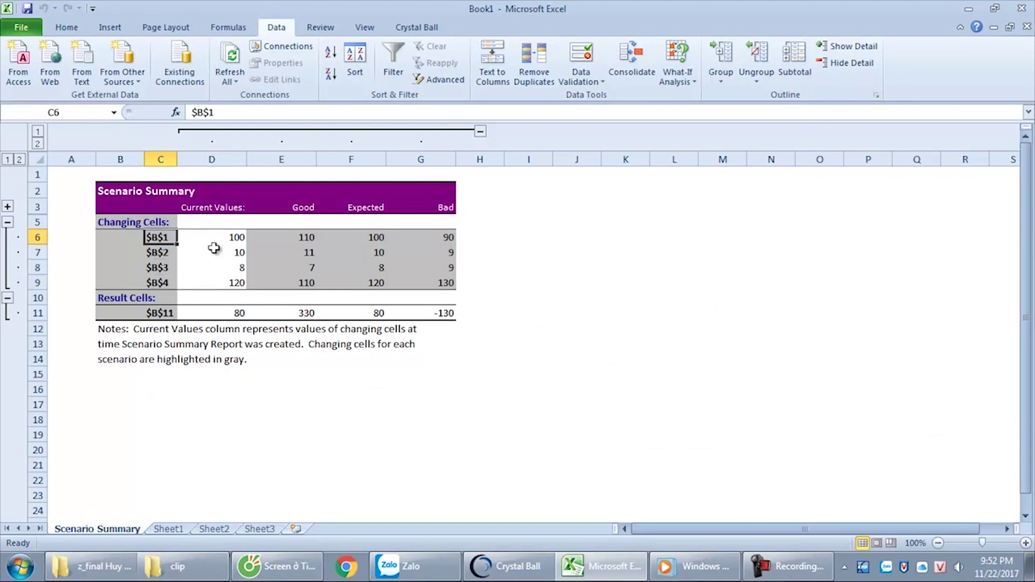
left_click(168, 529)
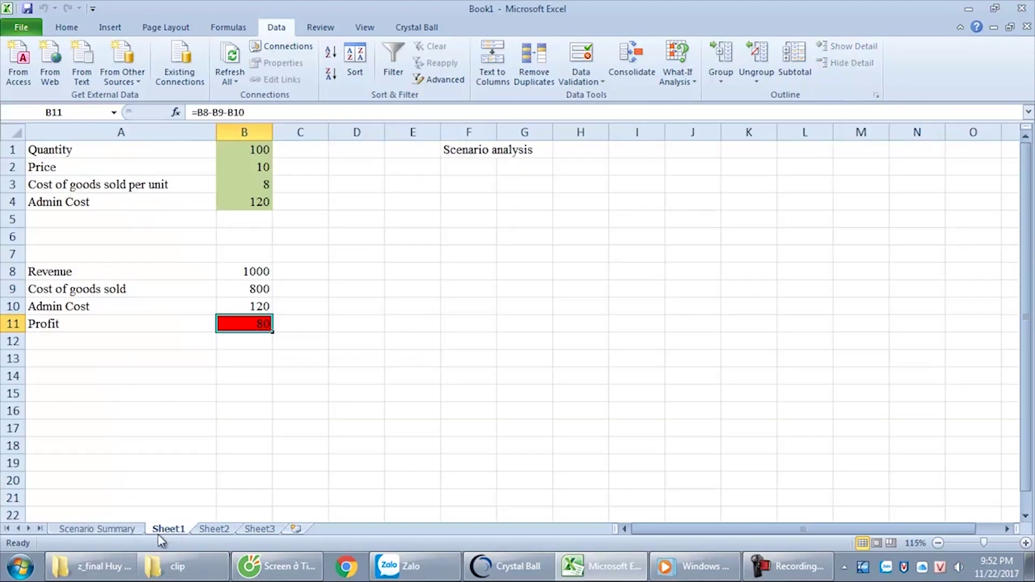
left_click_drag(83, 148, 81, 195)
key("ctrl+c")
left_click(80, 528)
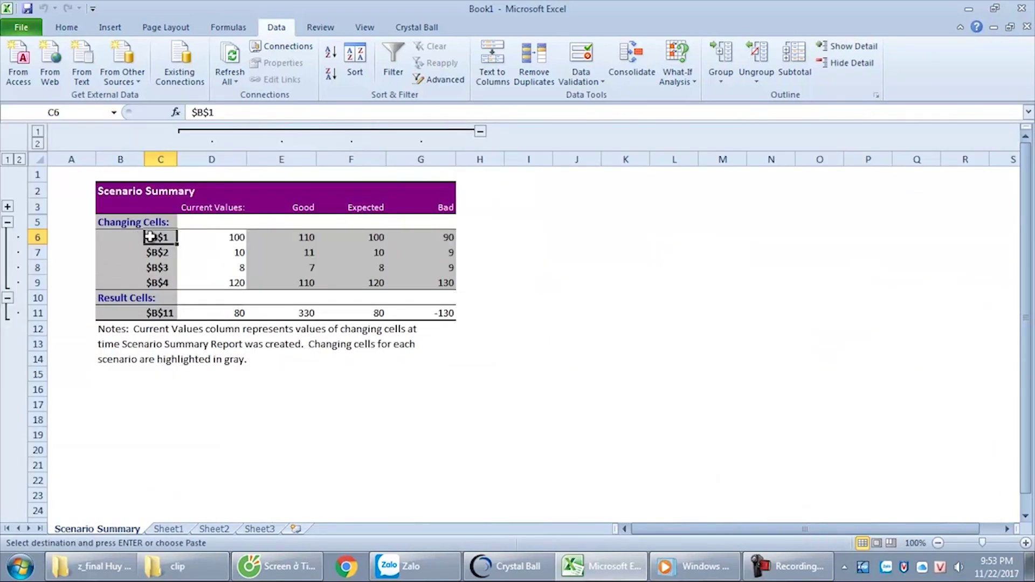
key("ctrl+v")
left_click_drag(177, 159, 280, 158)
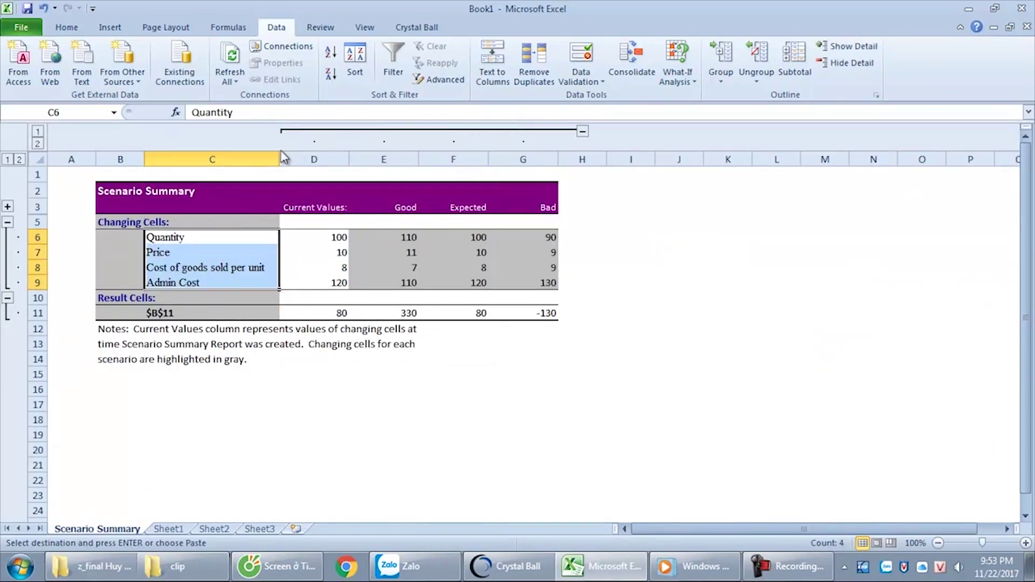
left_click(315, 344)
Step: Examine the Good scenario's quantity, price, unit cost, admin cost and resulting profit in the summary
left_click(410, 207)
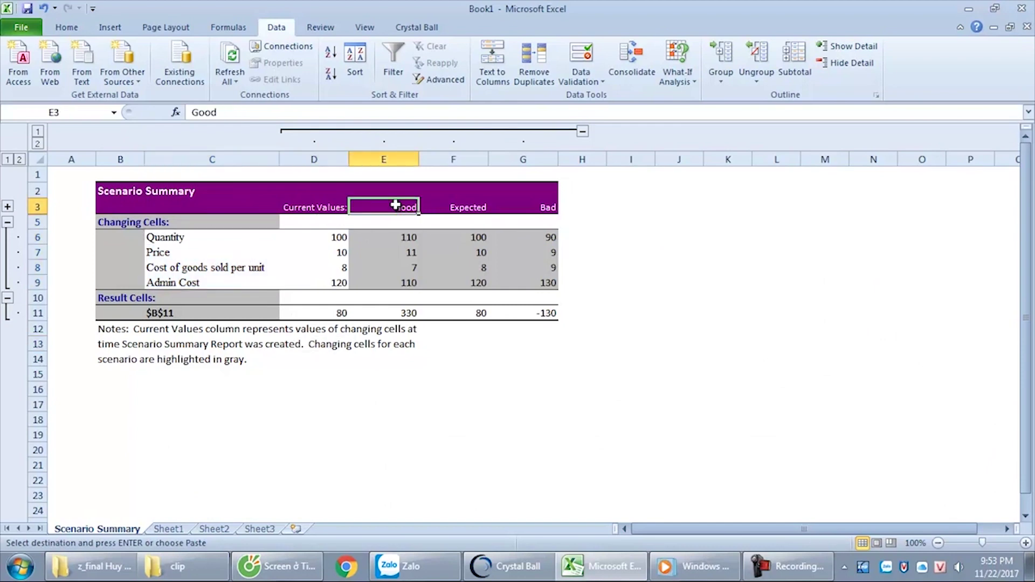
left_click(400, 240)
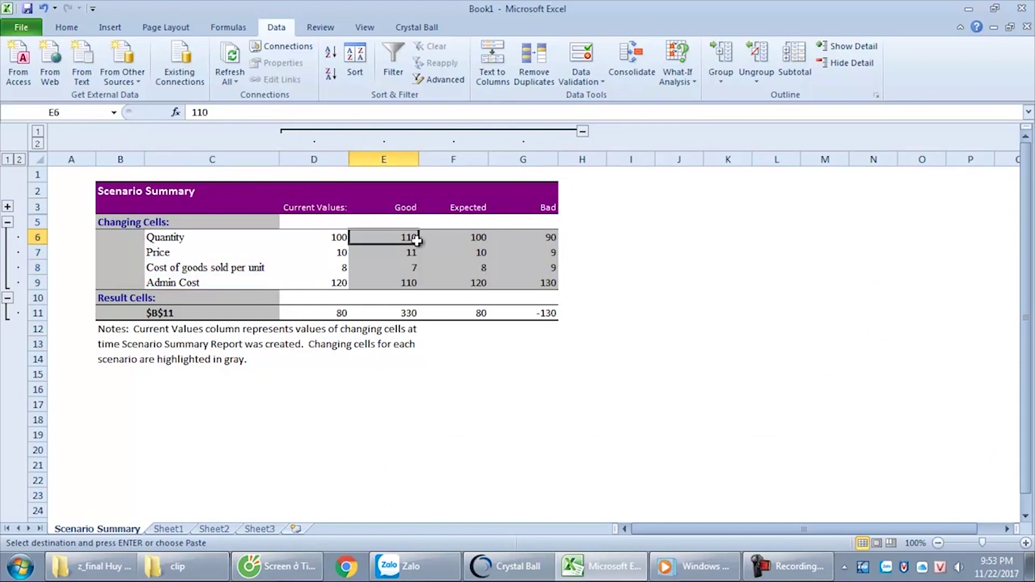
left_click(406, 257)
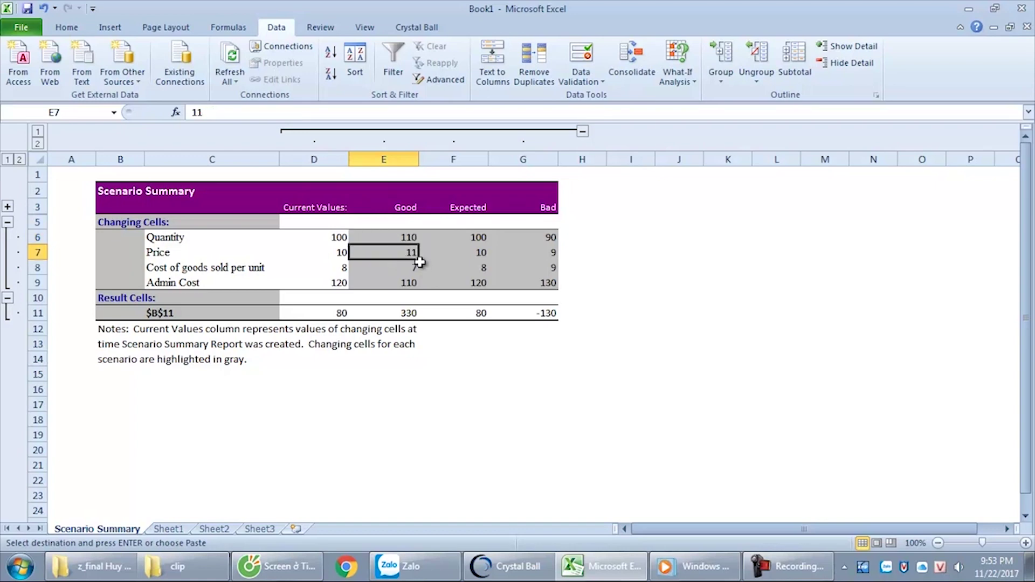
left_click(360, 273)
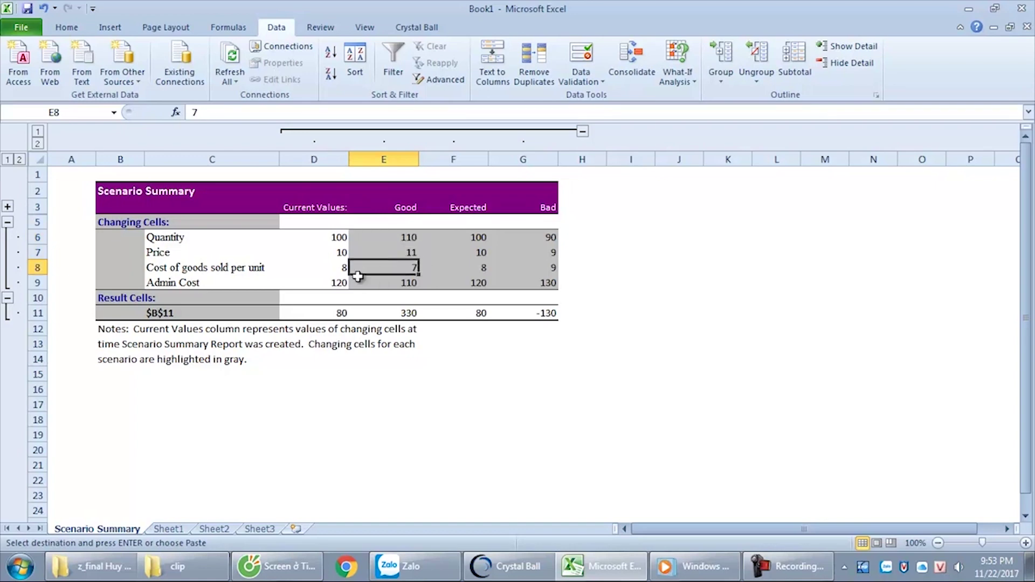
left_click(420, 280)
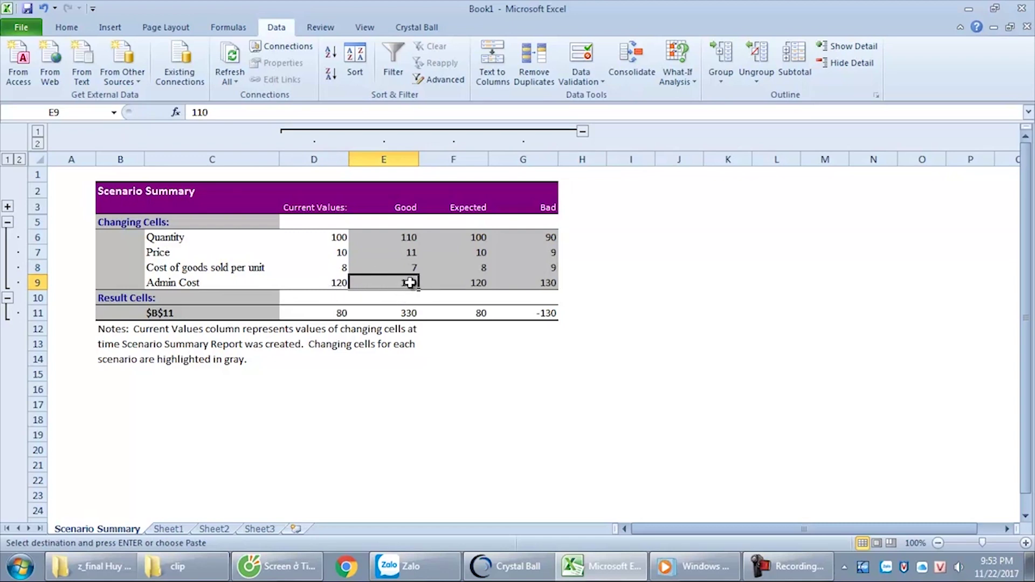
left_click(409, 314)
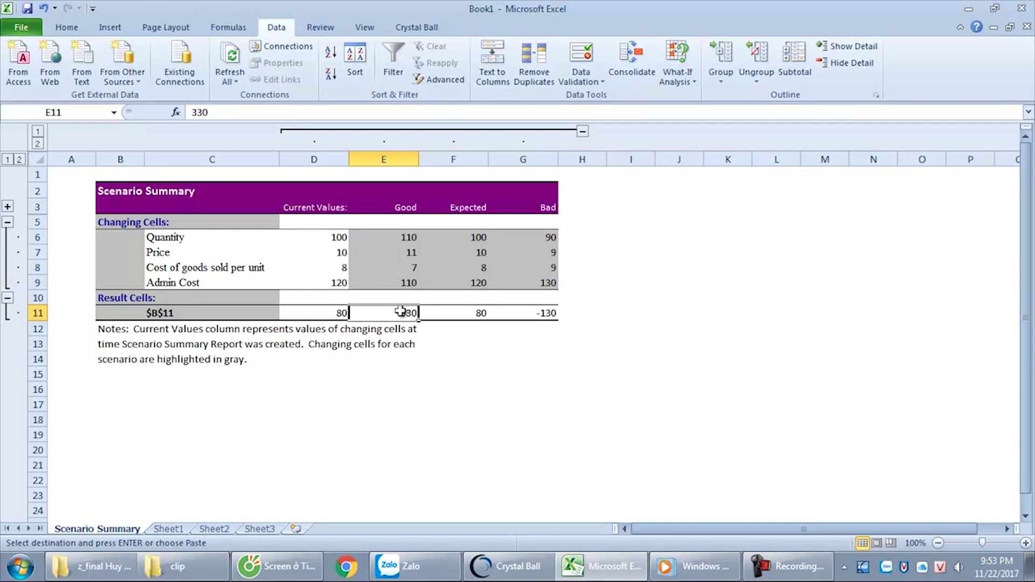
Step: Replace the cell reference in C11 of the summary's result row with the label Profit
left_click(374, 298)
left_click(405, 316)
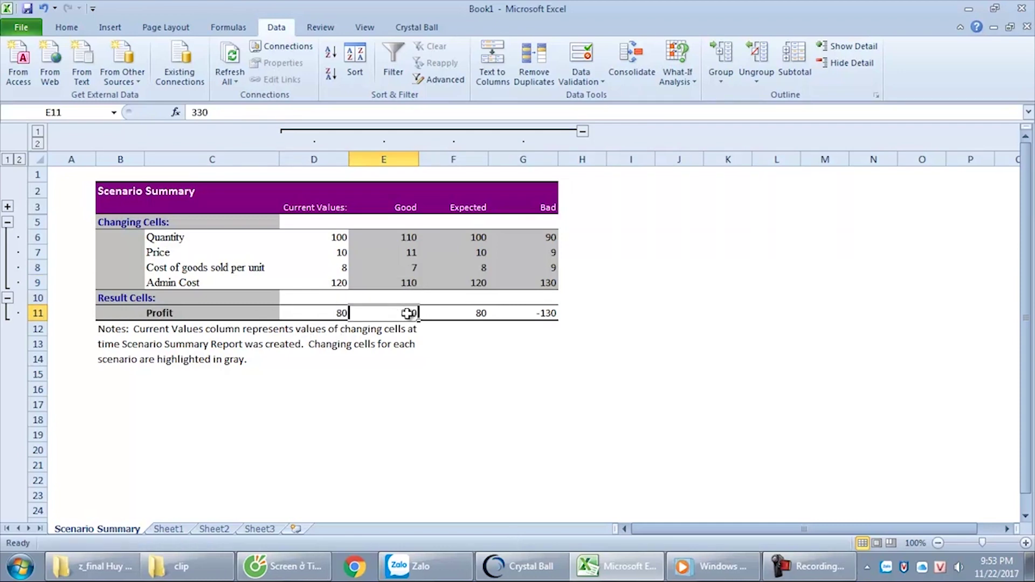
Step: Compare the input values and resulting profit of the Expected and Bad scenarios
left_click_drag(473, 237, 478, 301)
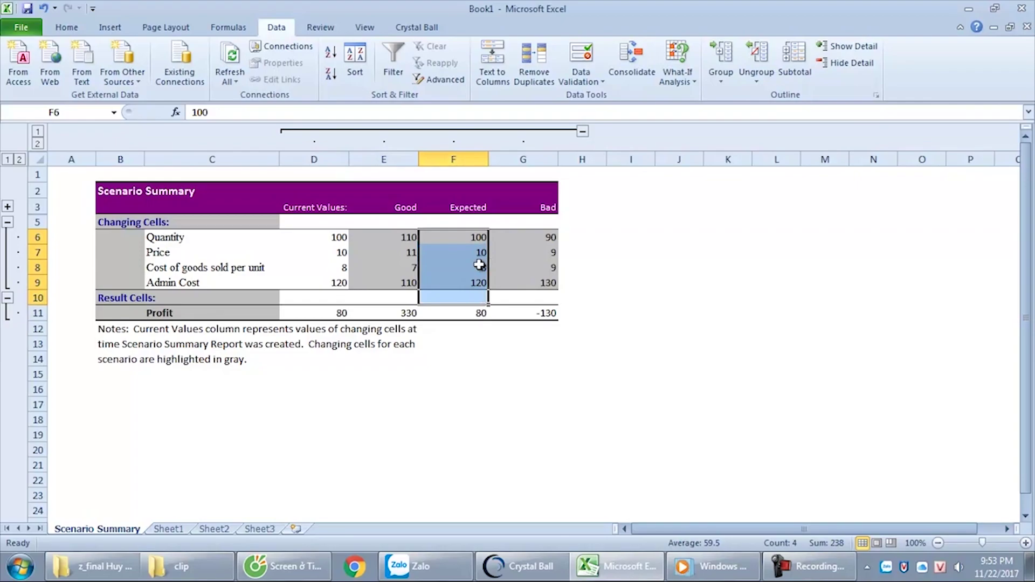
left_click(482, 314)
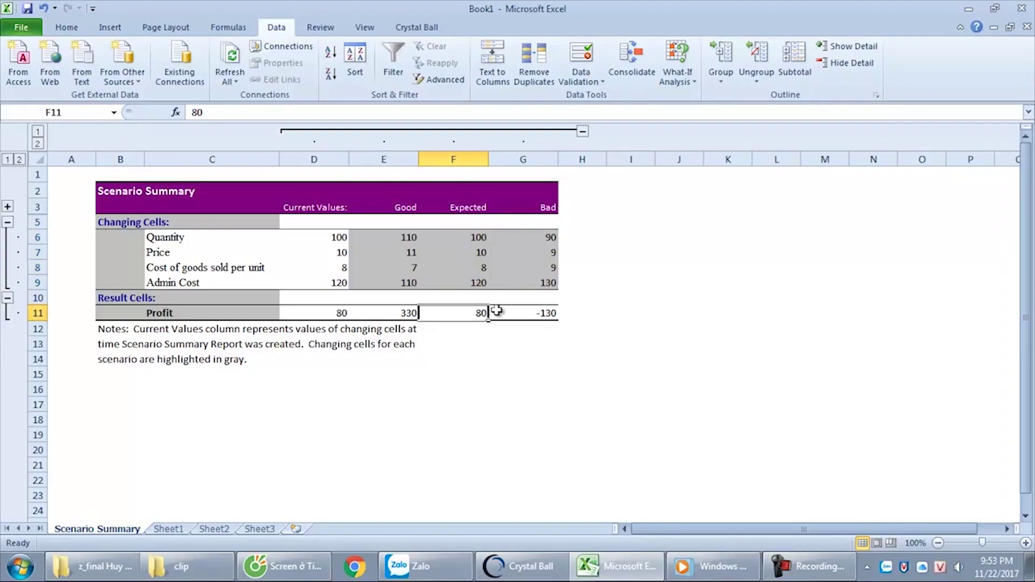
left_click_drag(550, 237, 549, 300)
left_click(546, 316)
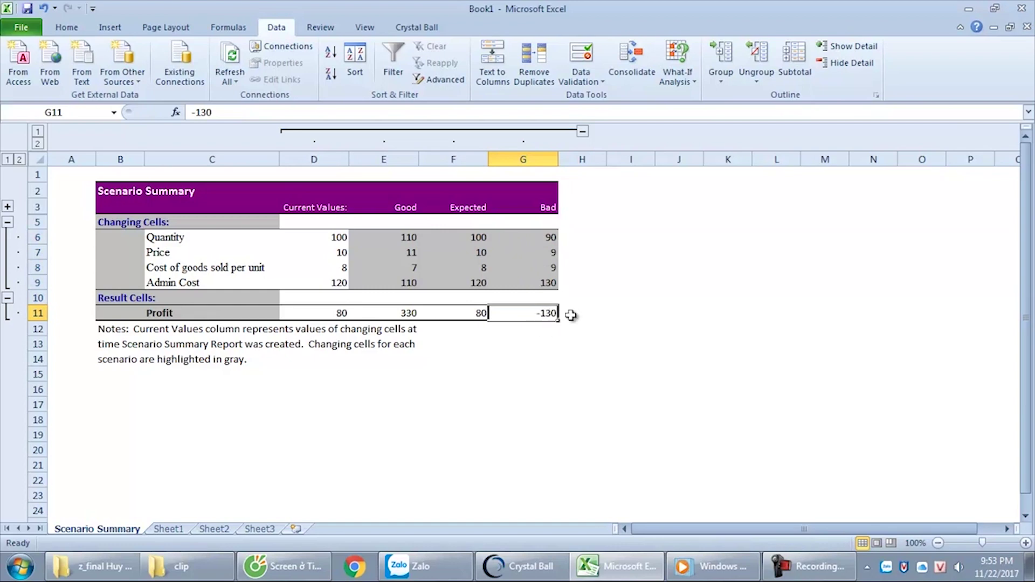
left_click(567, 342)
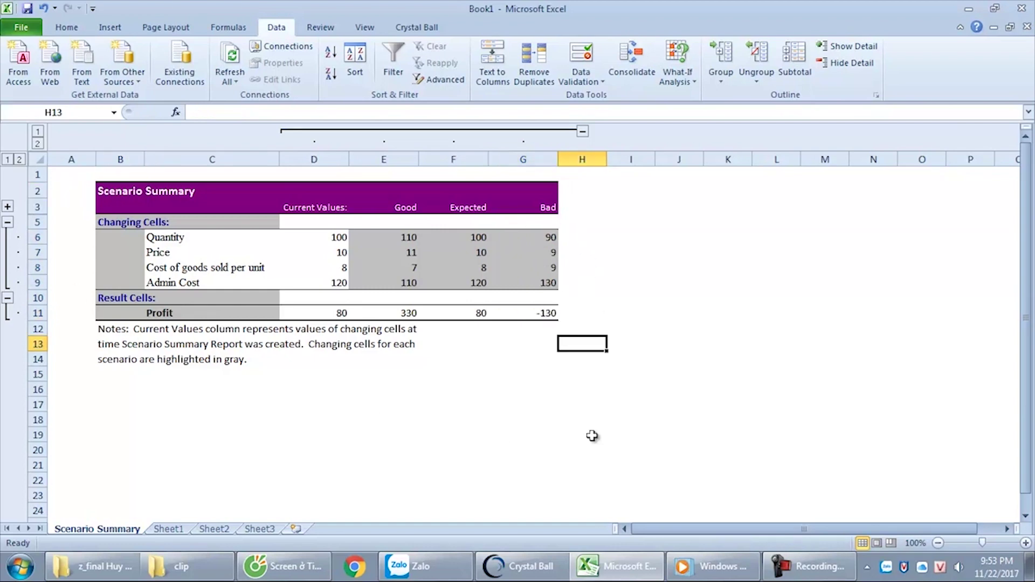
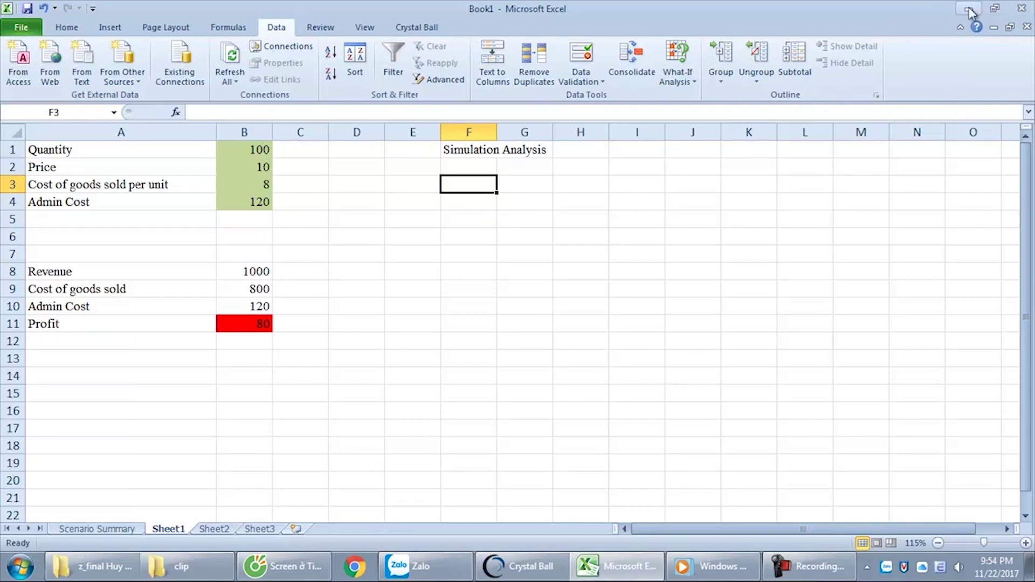
Step: Review the green input cells B1:B4 on Sheet1 and the number of trials in the Crystal Ball run settings
left_click(426, 31)
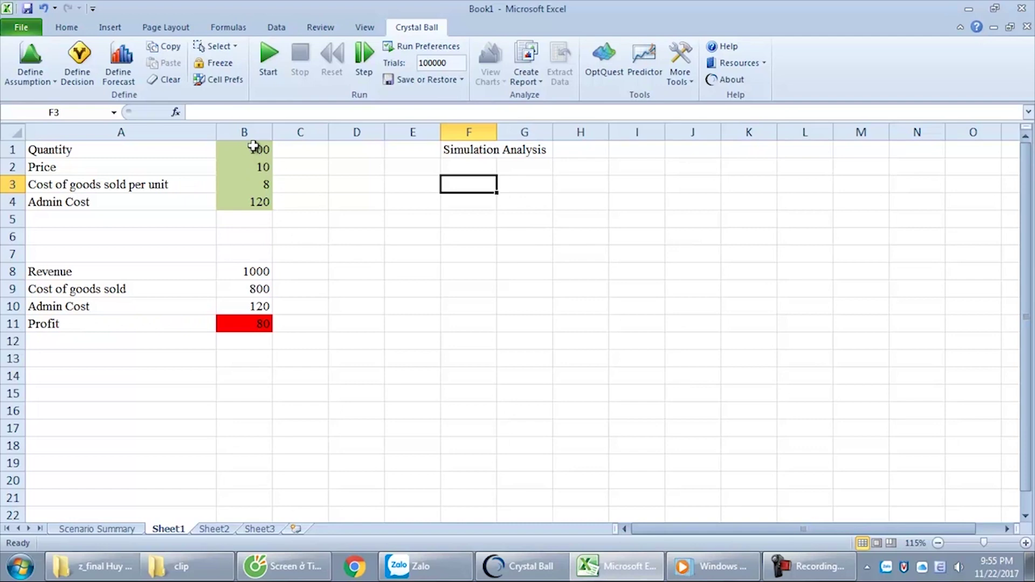
left_click_drag(258, 147, 254, 201)
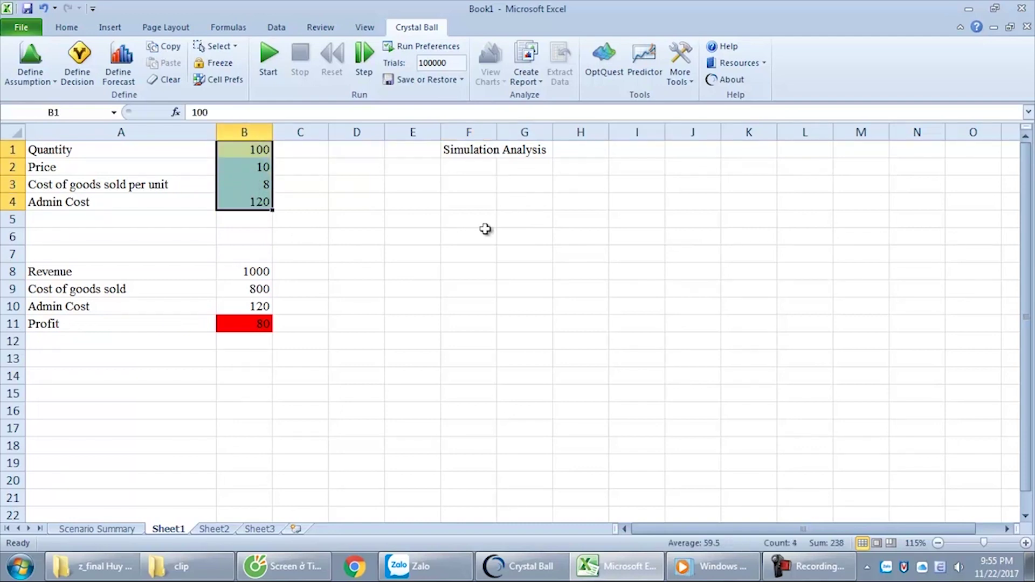
left_click(503, 209)
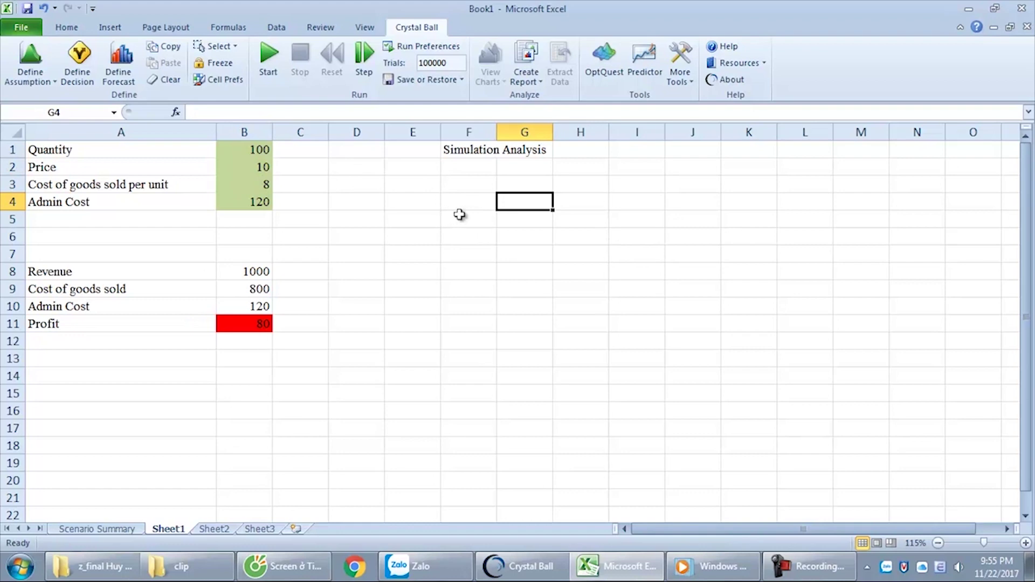
left_click(438, 63)
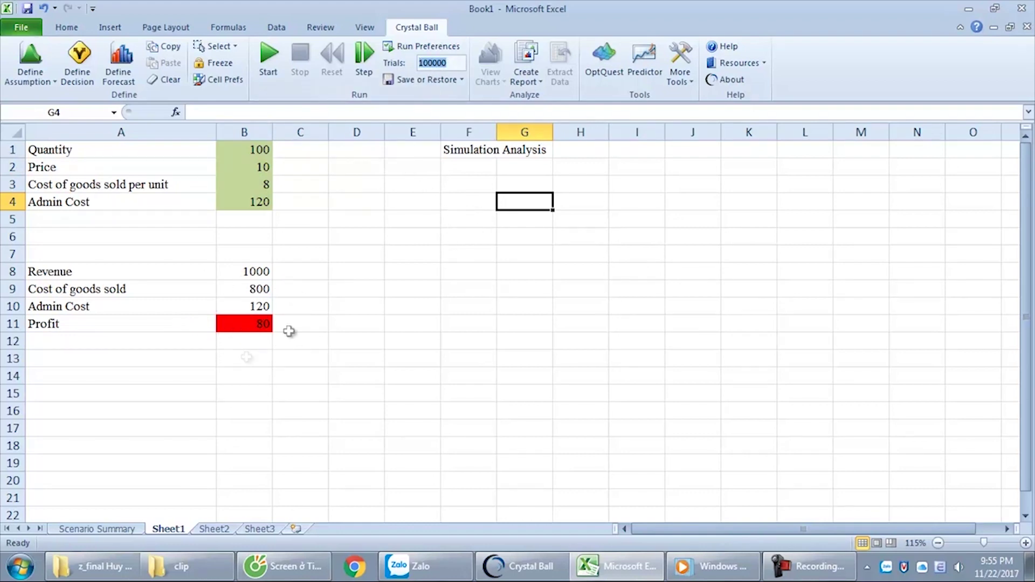
left_click(264, 151)
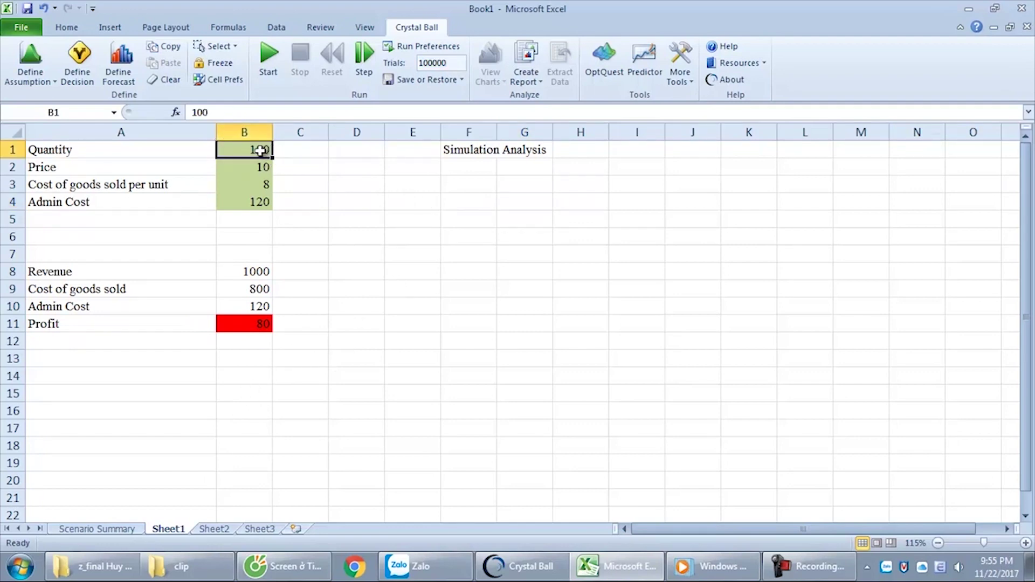
left_click(266, 164)
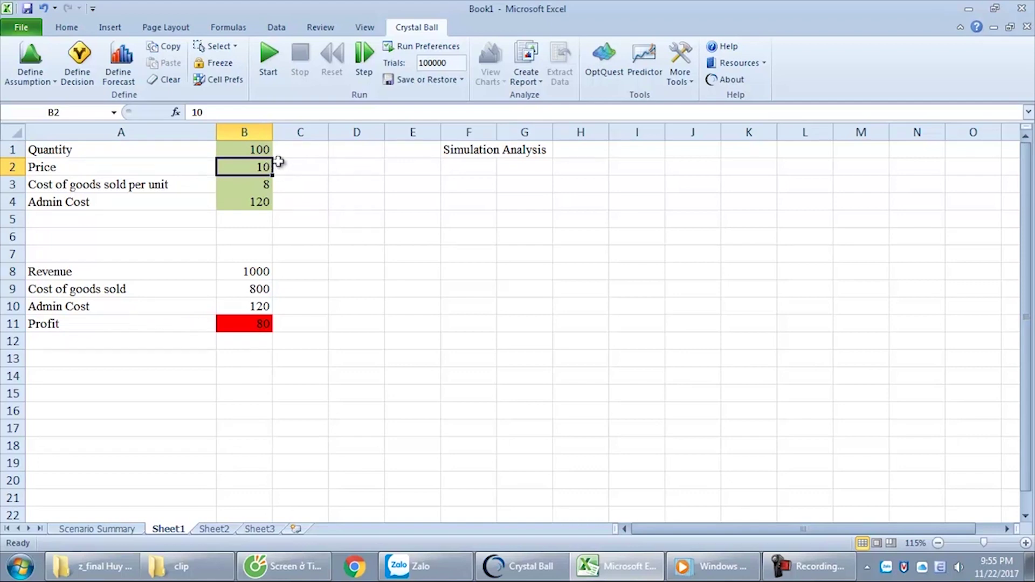
left_click(264, 148)
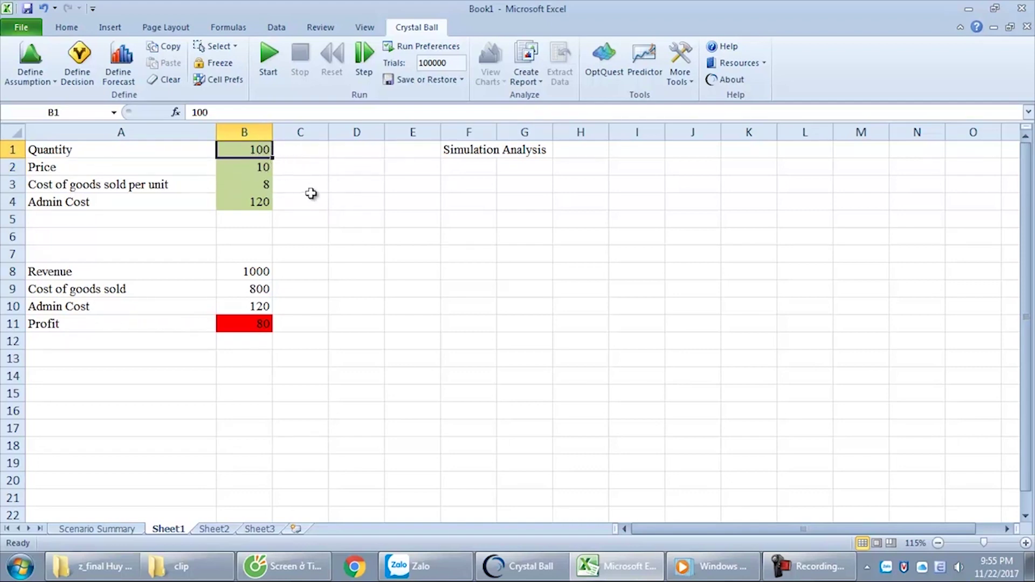
left_click(260, 185)
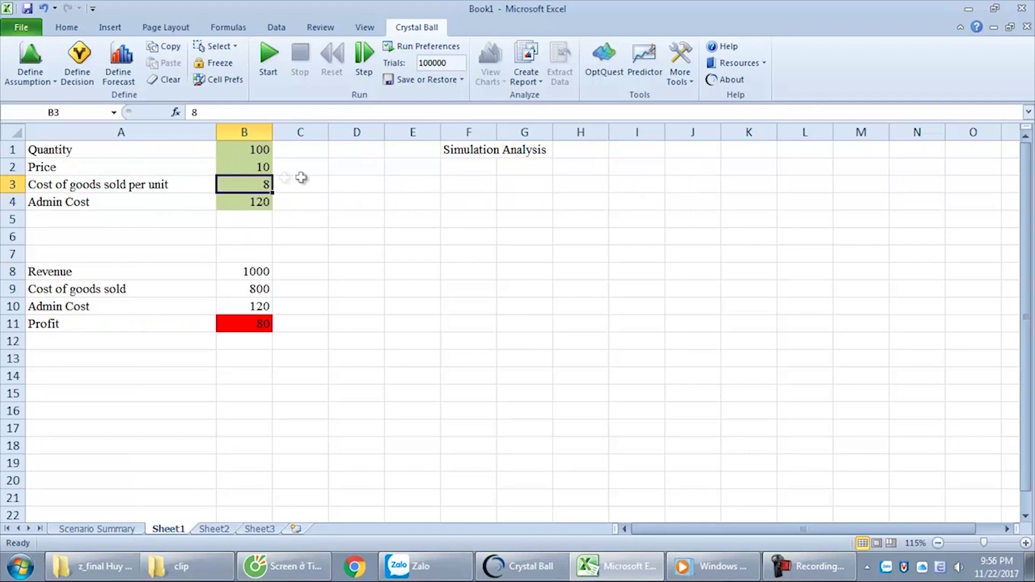
left_click(468, 202)
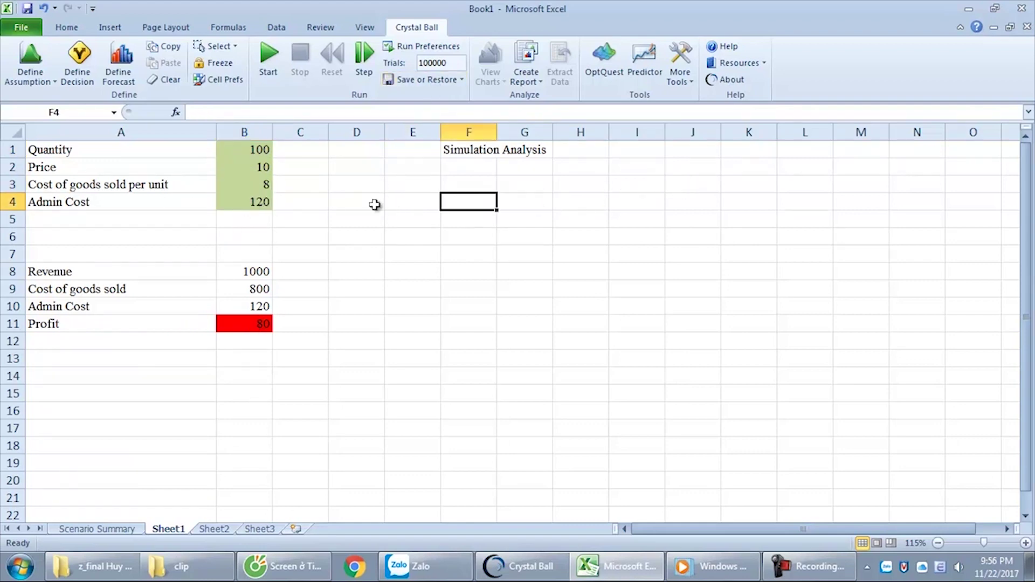
Step: Start a normal distribution assumption for Quantity in B1 and move its dialog clear of the model
left_click(263, 152)
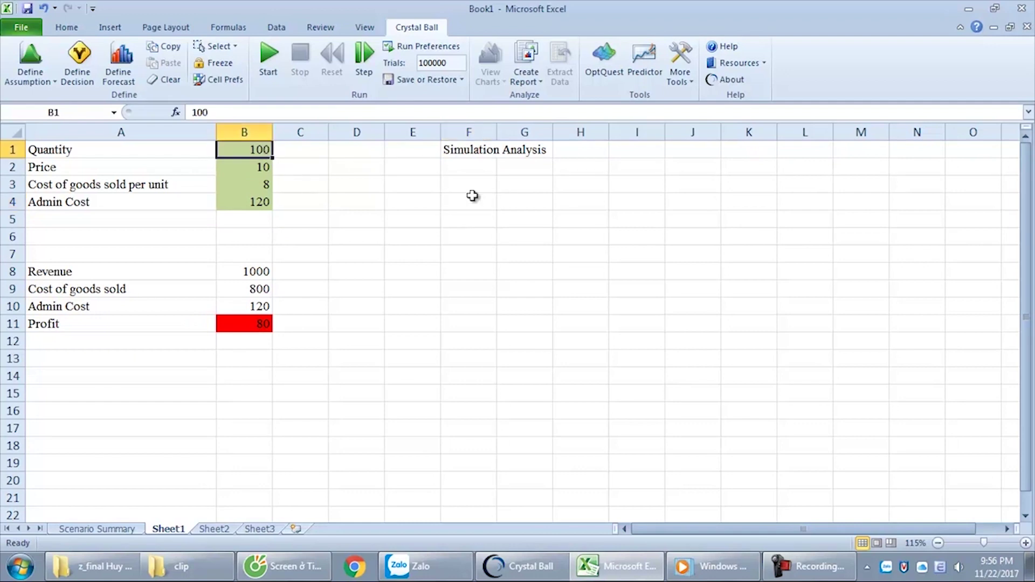
left_click(54, 83)
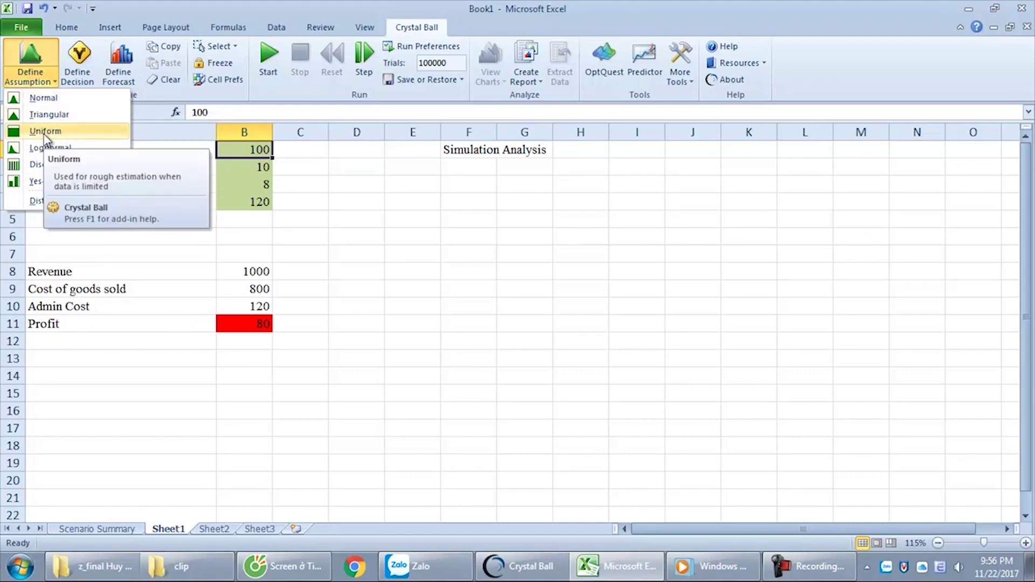
left_click(43, 98)
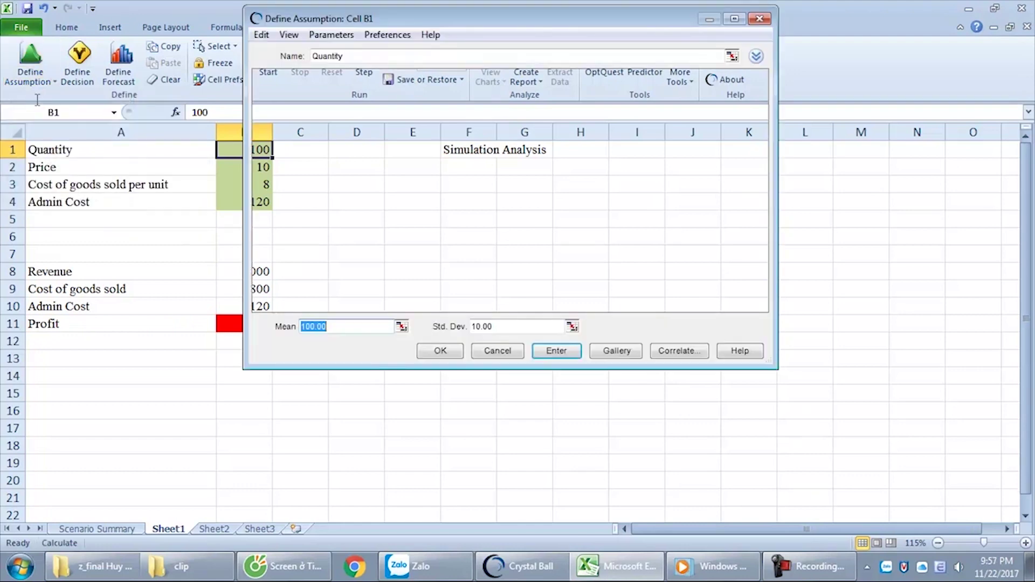
left_click_drag(492, 22, 668, 83)
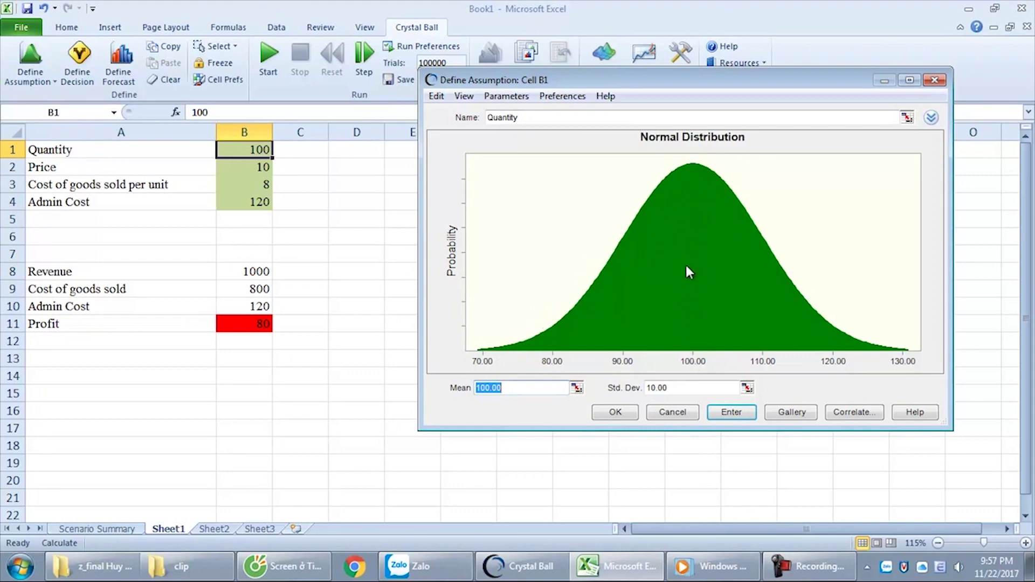
Step: Try a standard deviation of 20 for the Quantity assumption
left_click(668, 388)
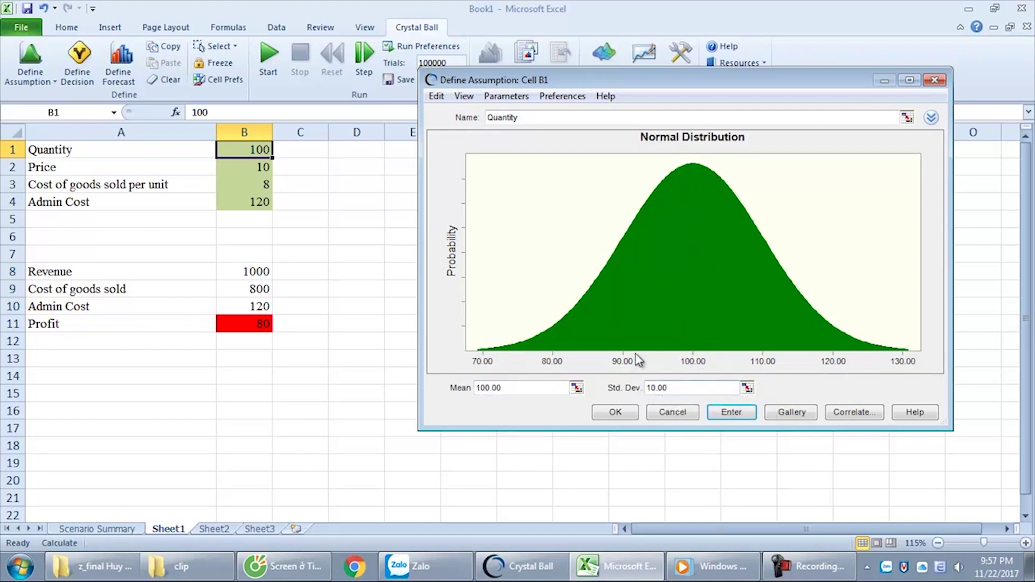
double_click(682, 388)
type("20.00")
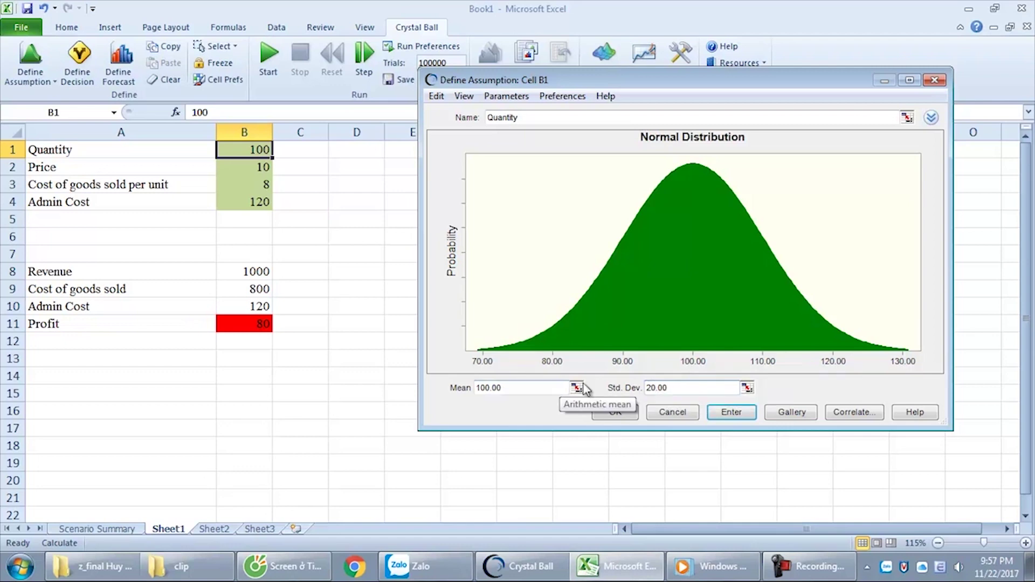
Step: Set the Quantity assumption's standard deviation to 10, keep the mean at 100, and accept the assumption
left_click(510, 388)
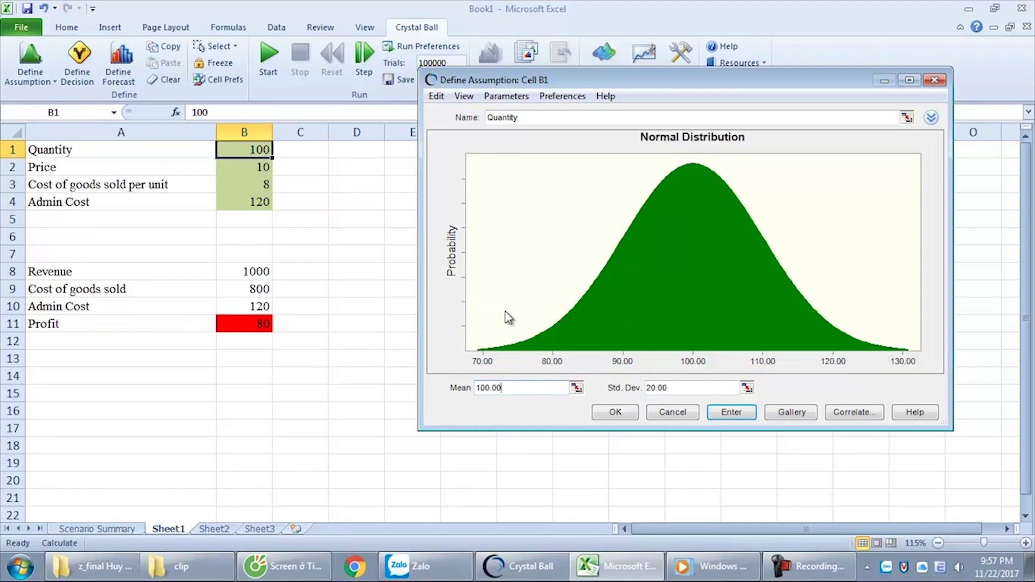
double_click(685, 388)
type("20")
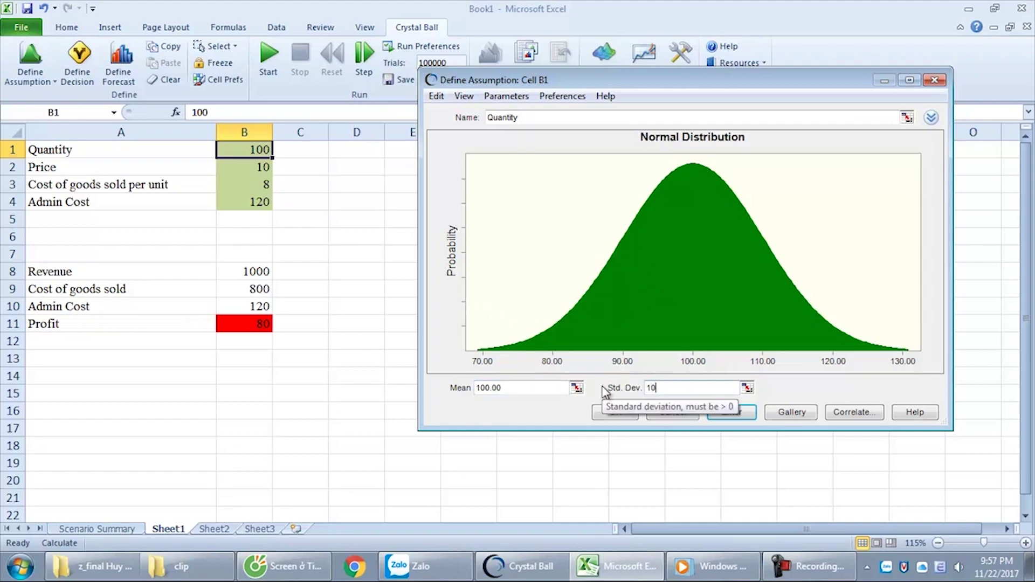
left_click(530, 388)
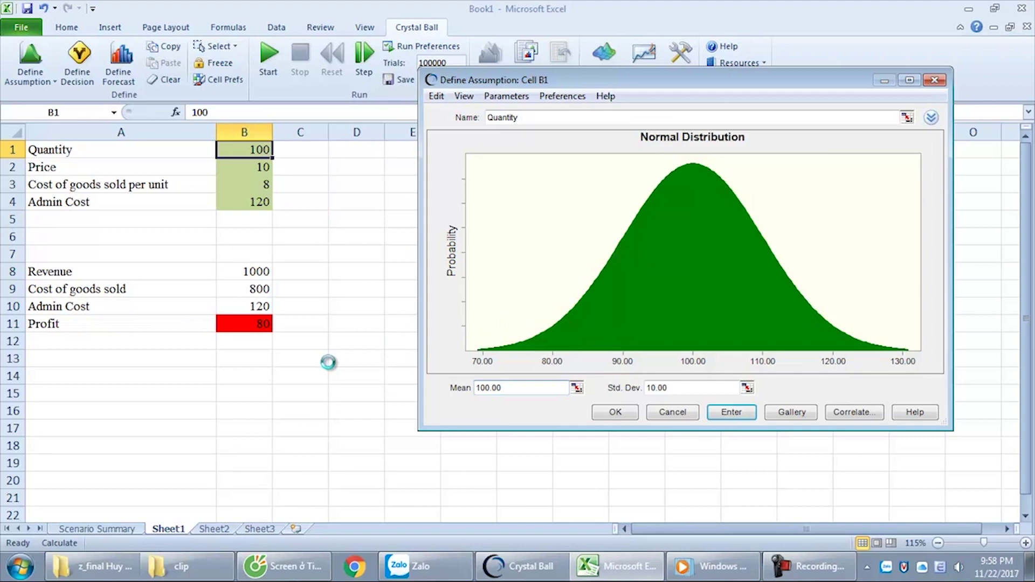
left_click(615, 413)
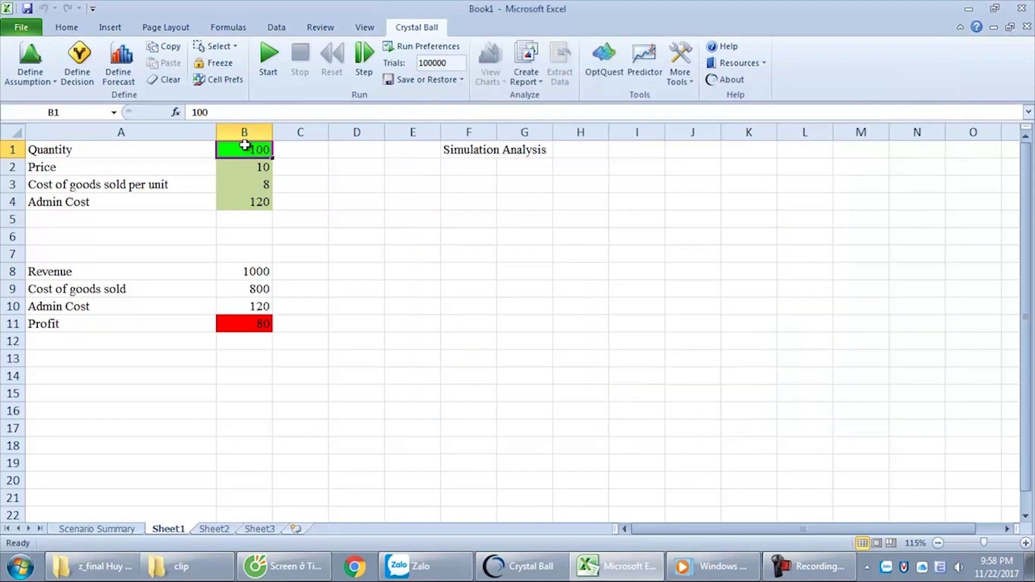
Step: Define a uniform distribution assumption for Price in B2 with a minimum of 8 and a maximum of 12
left_click(261, 166)
left_click(264, 149)
key("Return")
left_click(48, 81)
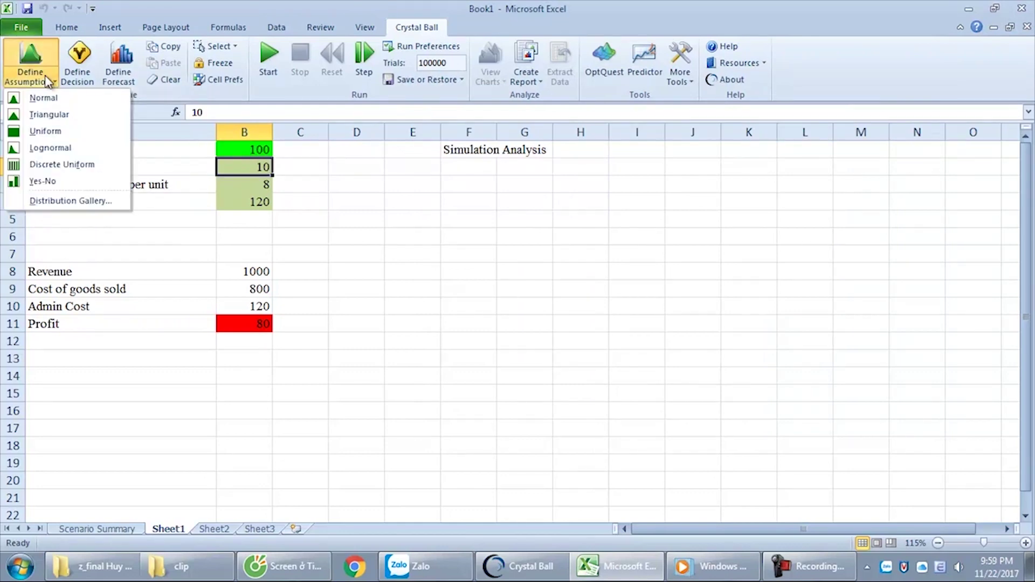
left_click(47, 131)
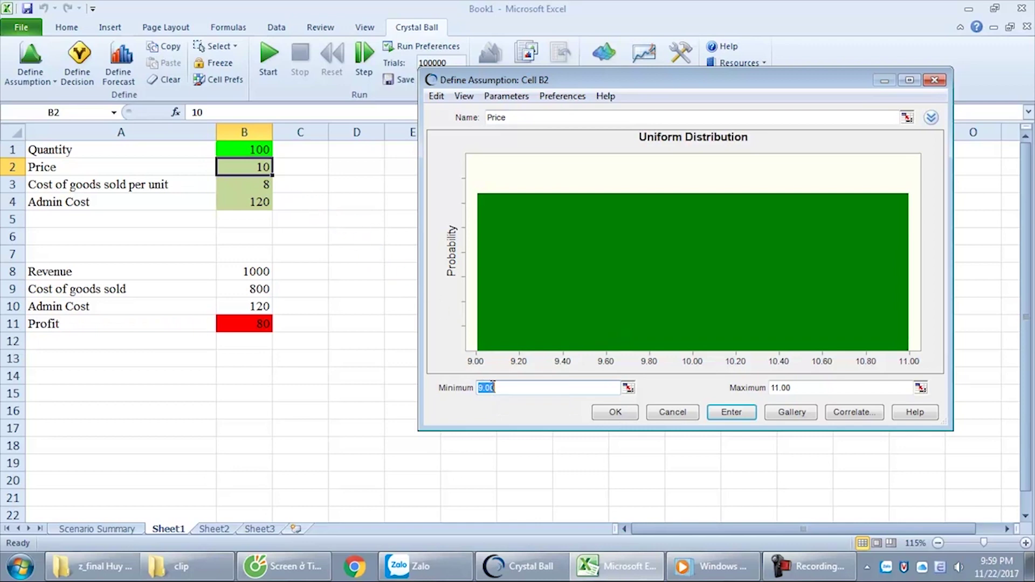
left_click(812, 386)
left_click_drag(495, 388, 466, 388)
type("8")
key("Tab")
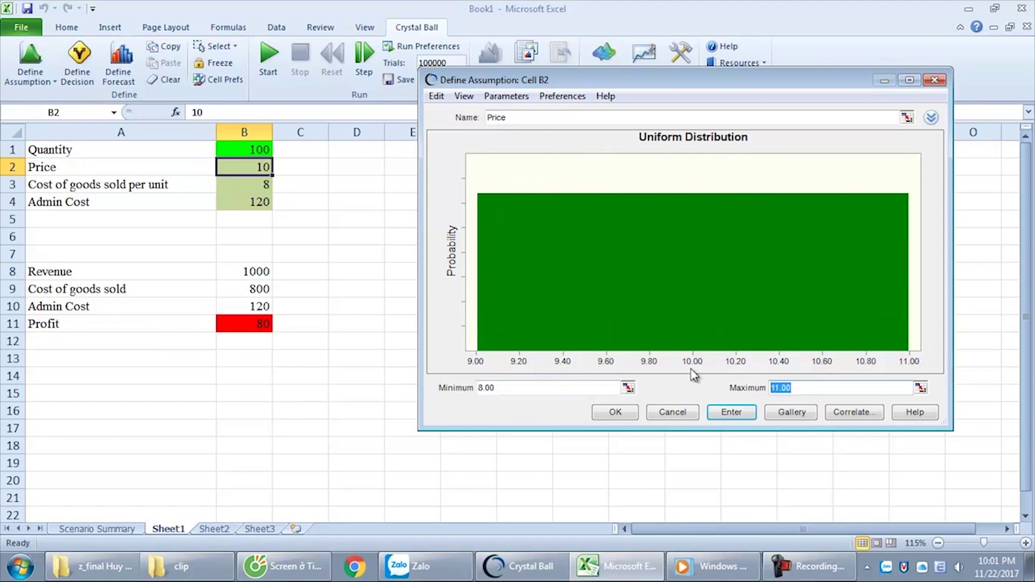
type("1")
type("2")
left_click(615, 412)
Step: Define normal distribution assumptions with the default parameters for the unit cost in B3 and the admin cost in B4
left_click(254, 188)
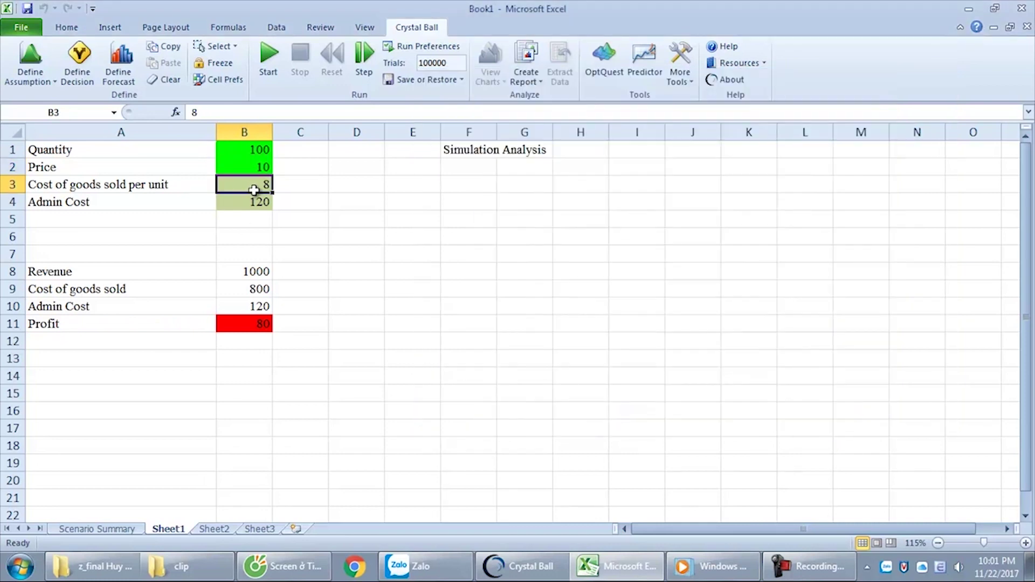
left_click(40, 80)
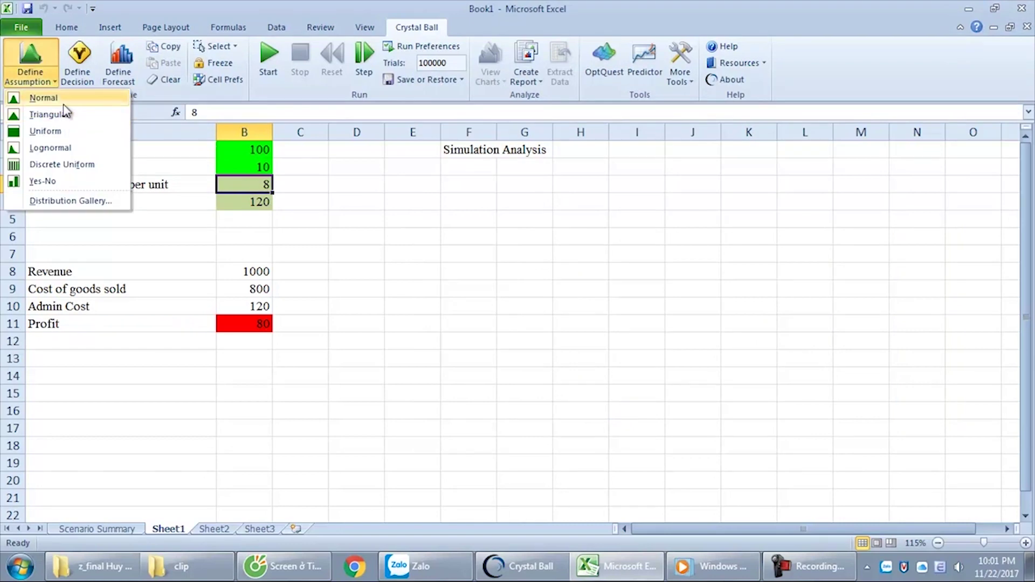
left_click(43, 98)
left_click(615, 414)
left_click(253, 202)
left_click(40, 80)
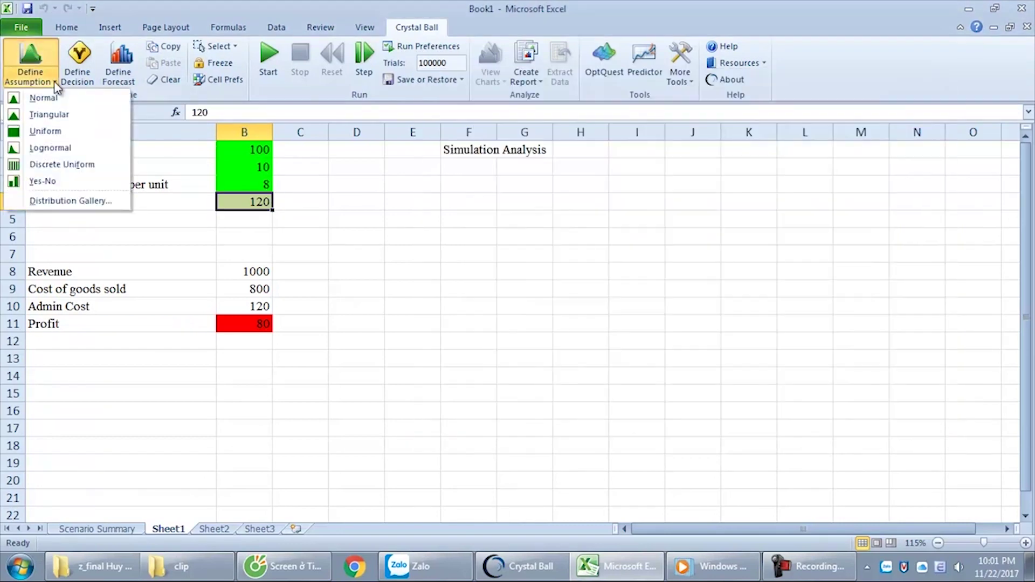
left_click(54, 100)
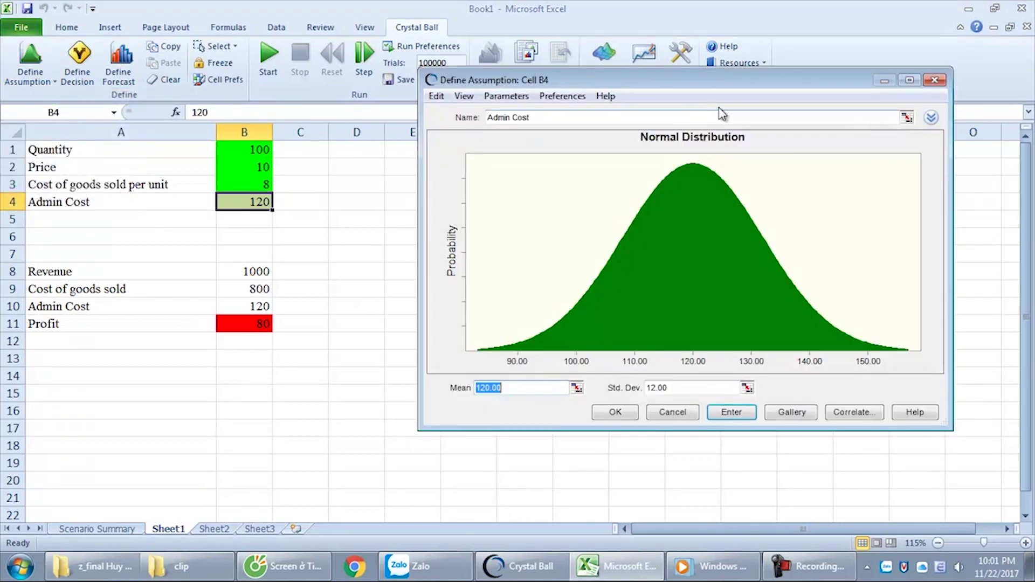
left_click(611, 413)
left_click(40, 80)
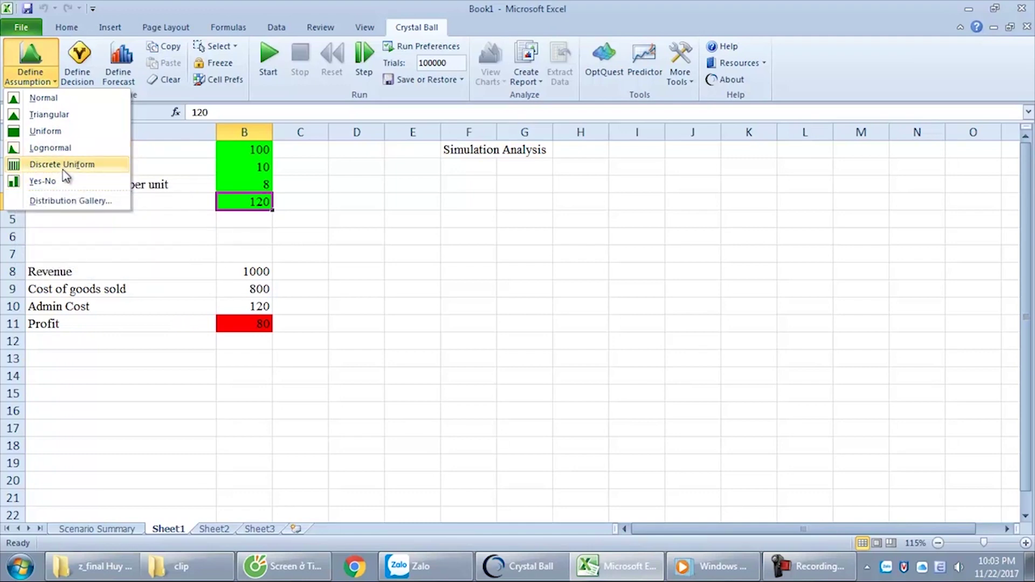
left_click(410, 227)
left_click(453, 202)
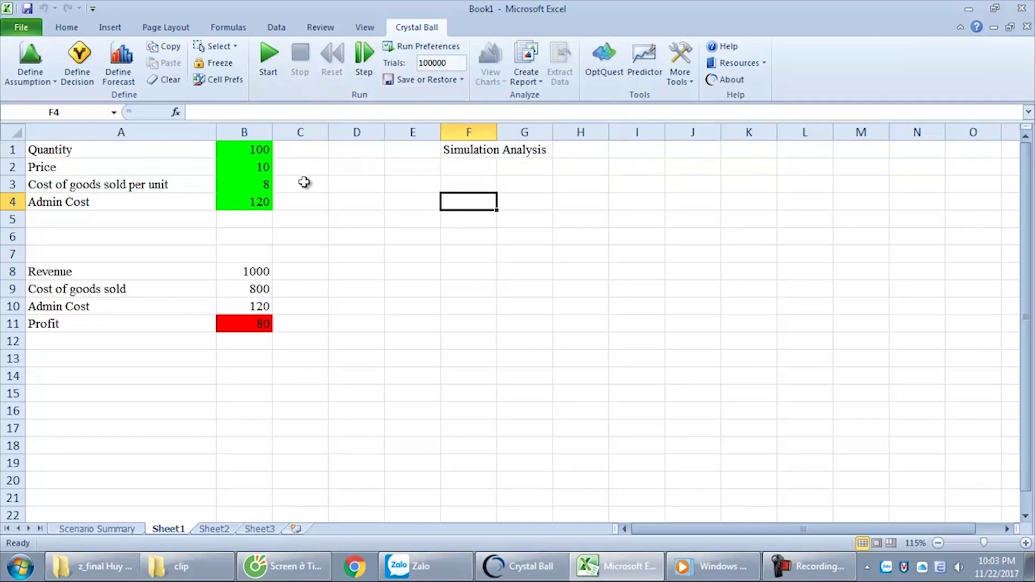
key("BackSpace")
key("BackSpace")
key("BackSpace")
key("BackSpace")
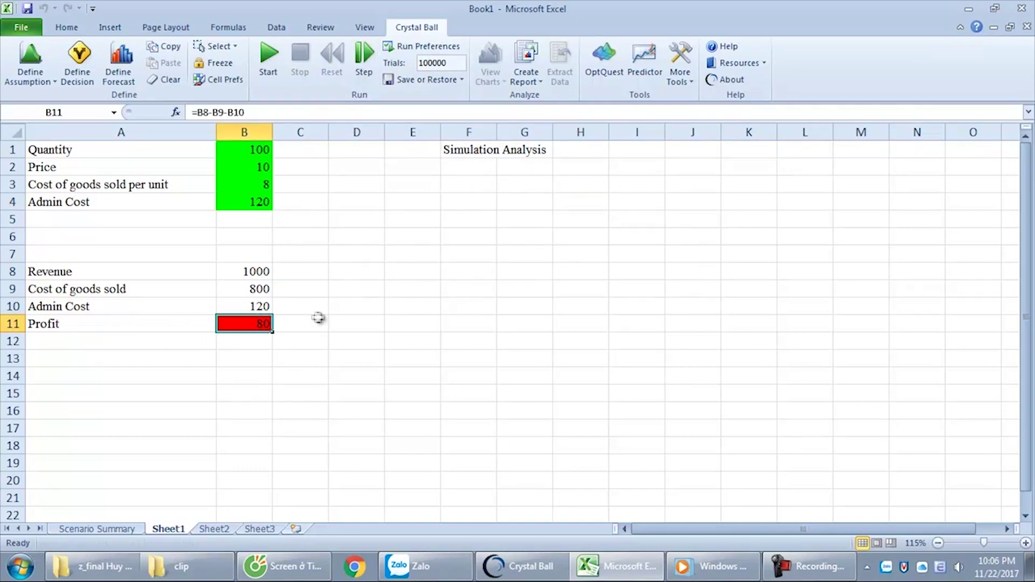
left_click(302, 357)
left_click(221, 358)
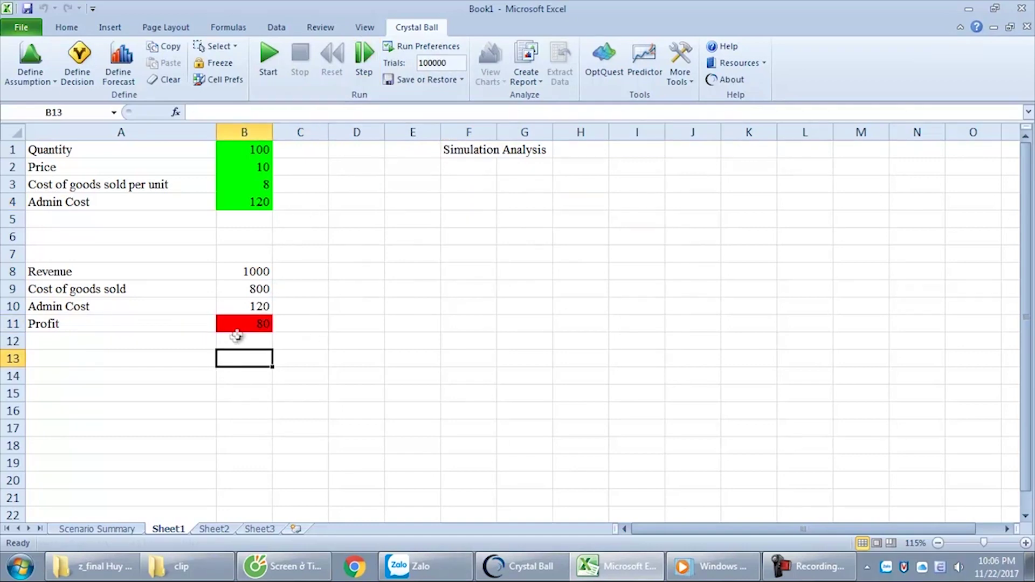
Step: Define the Profit cell B11 as a forecast named Profit without units, and run the simulation
left_click(241, 326)
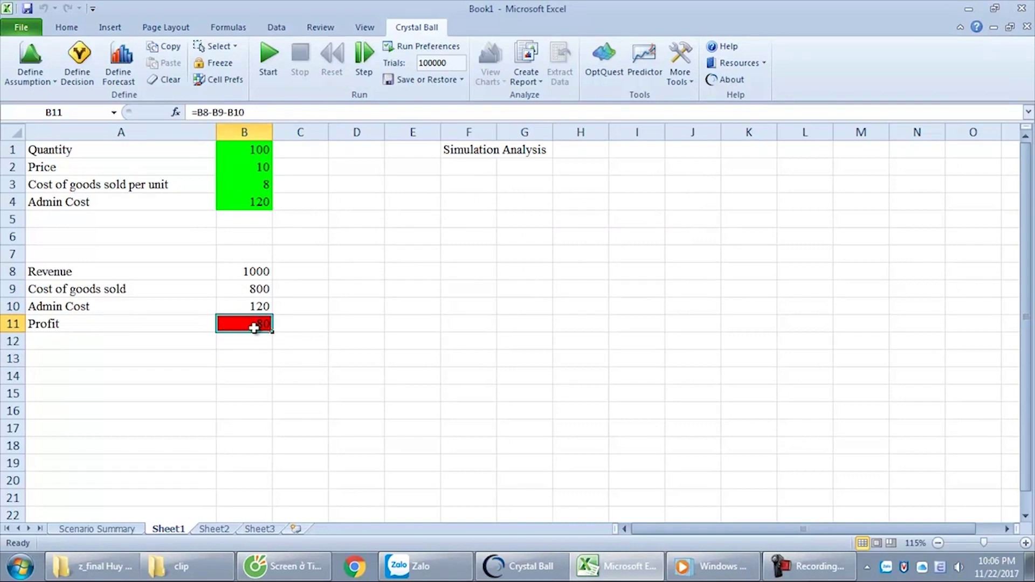
left_click(119, 73)
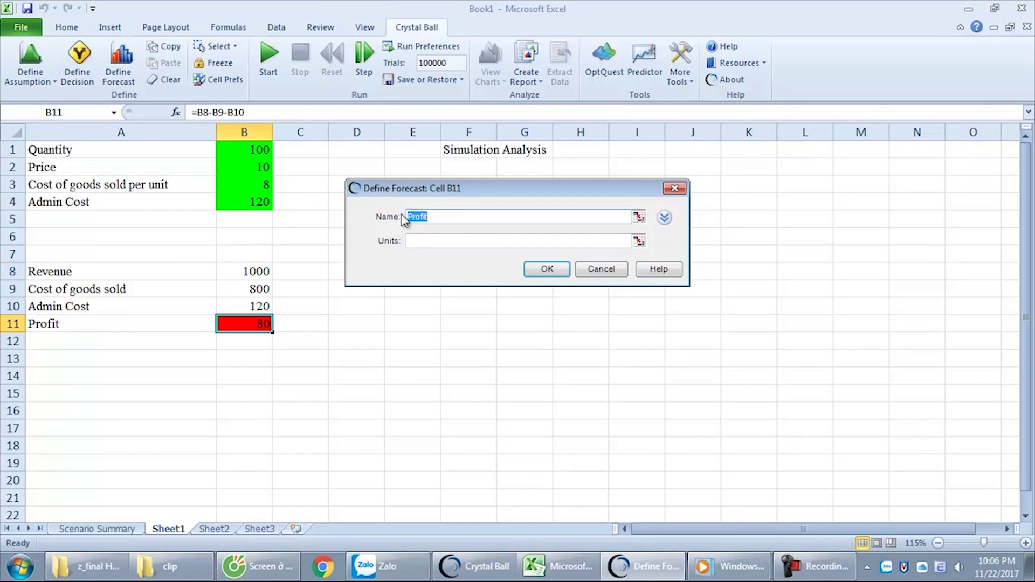
left_click(431, 241)
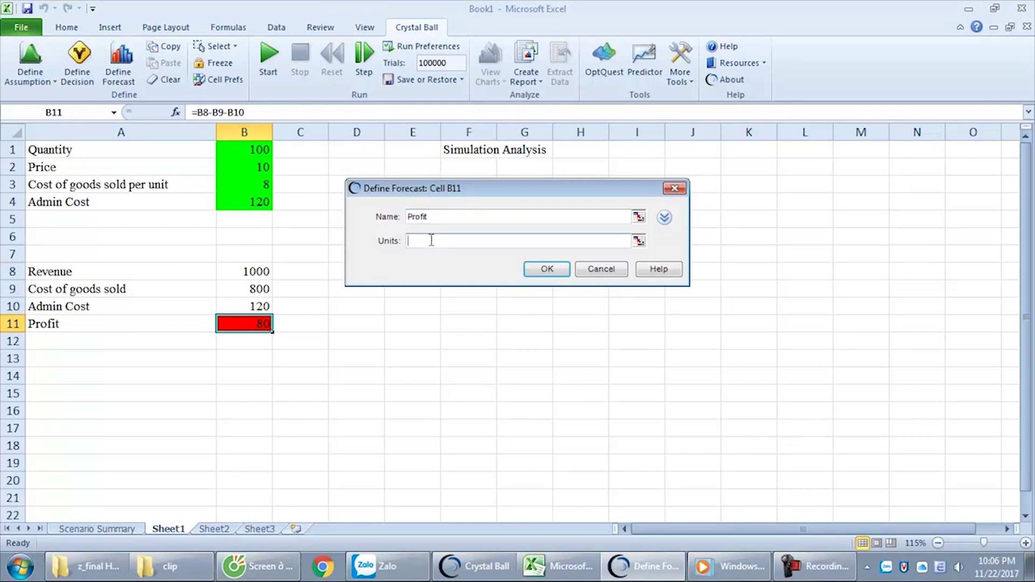
left_click(543, 269)
left_click(269, 60)
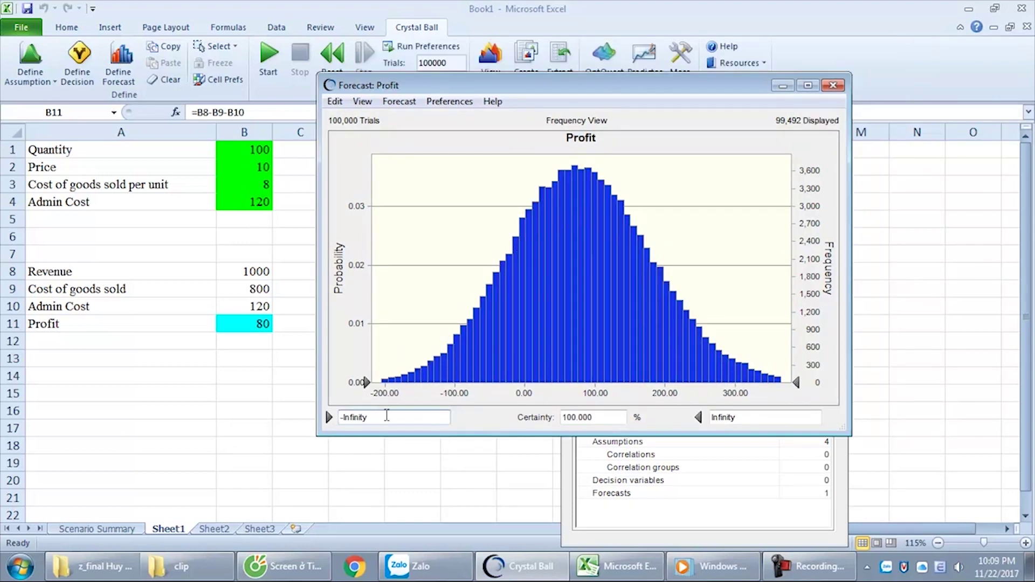
Step: Set the lower bound of the Profit forecast chart to 0 to read the certainty of a profit above zero
left_click_drag(386, 415, 311, 415)
type("0")
key("Return")
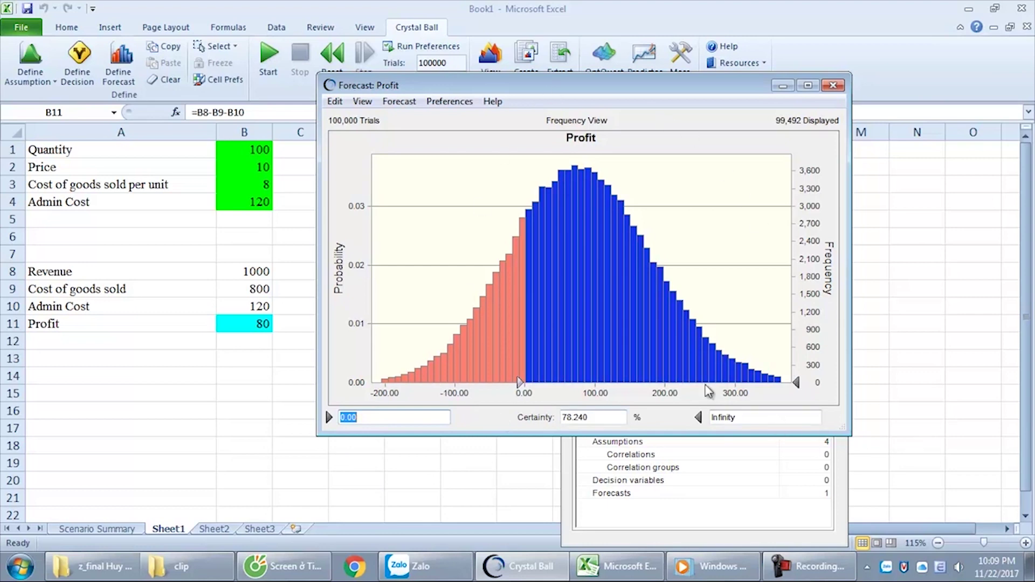
key("Tab")
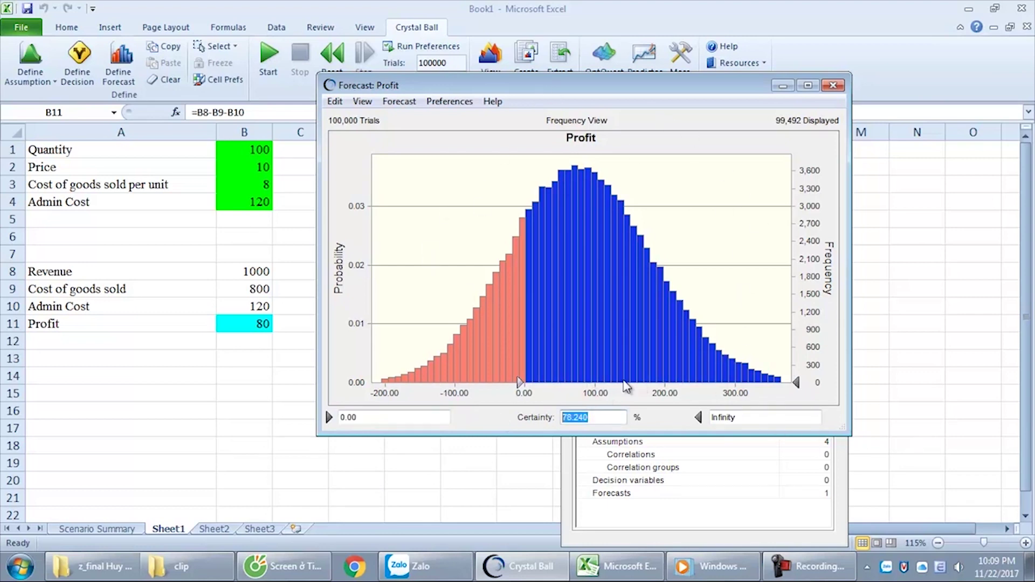
Step: Return the Profit forecast's lower bound to -Infinity and set its upper bound to 0 to read the certainty of a loss
left_click_drag(520, 382, 233, 386)
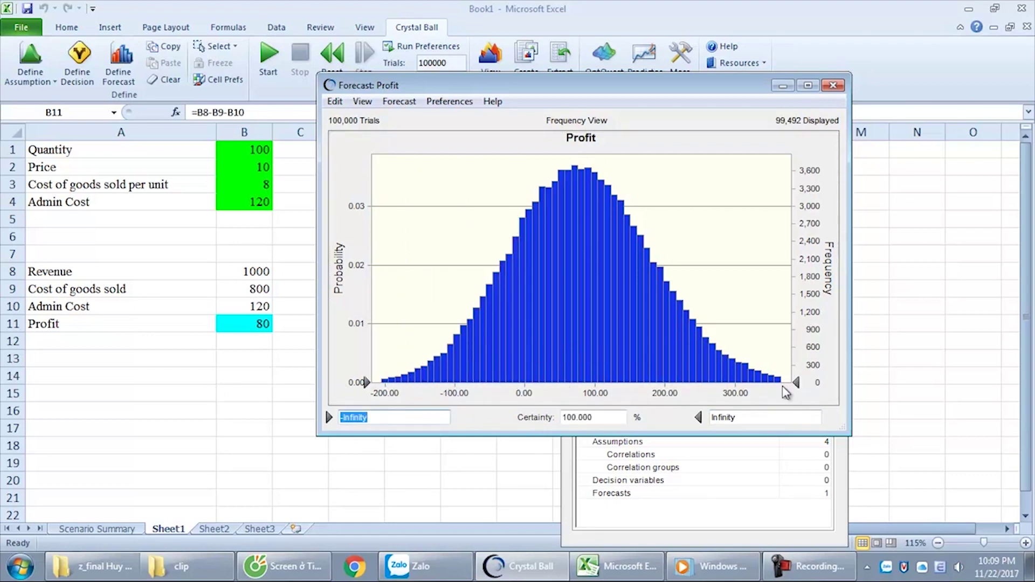
double_click(749, 415)
type("0")
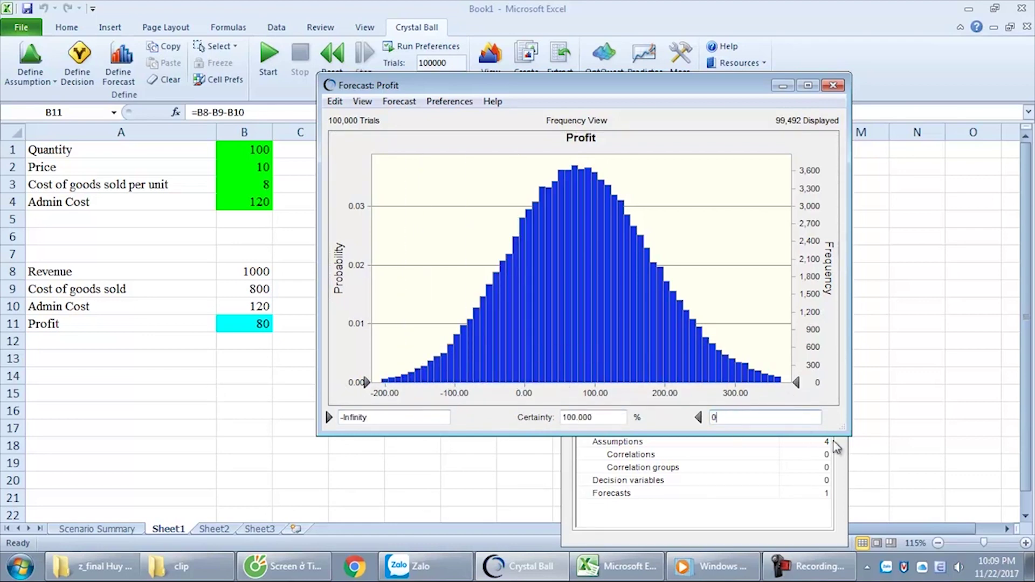
key("Return")
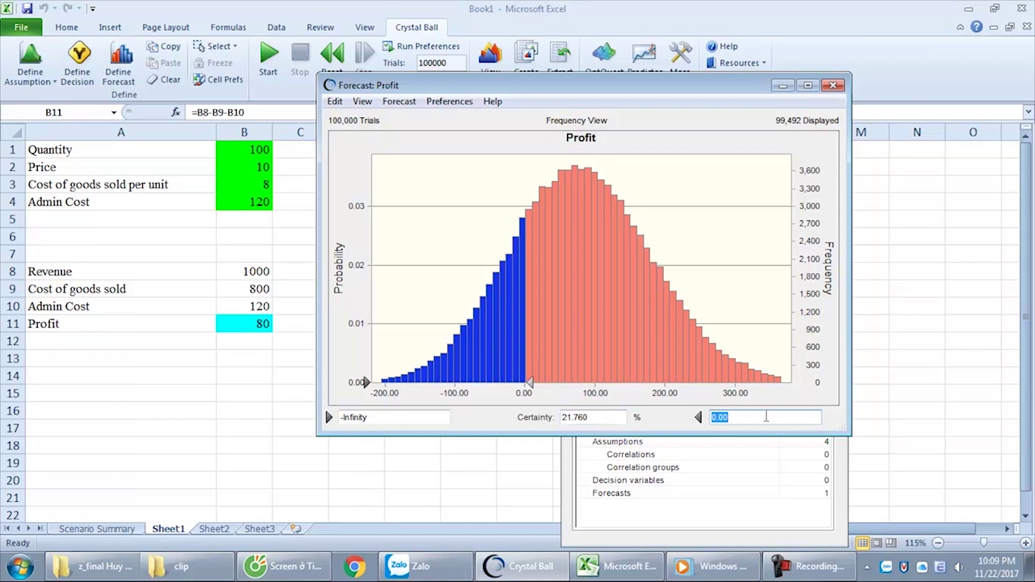
Step: Set the Profit forecast's range from 100 to Infinity to read the certainty of a profit above 100
left_click(389, 417)
type("105.5")
key("Return")
type("100")
key("Return")
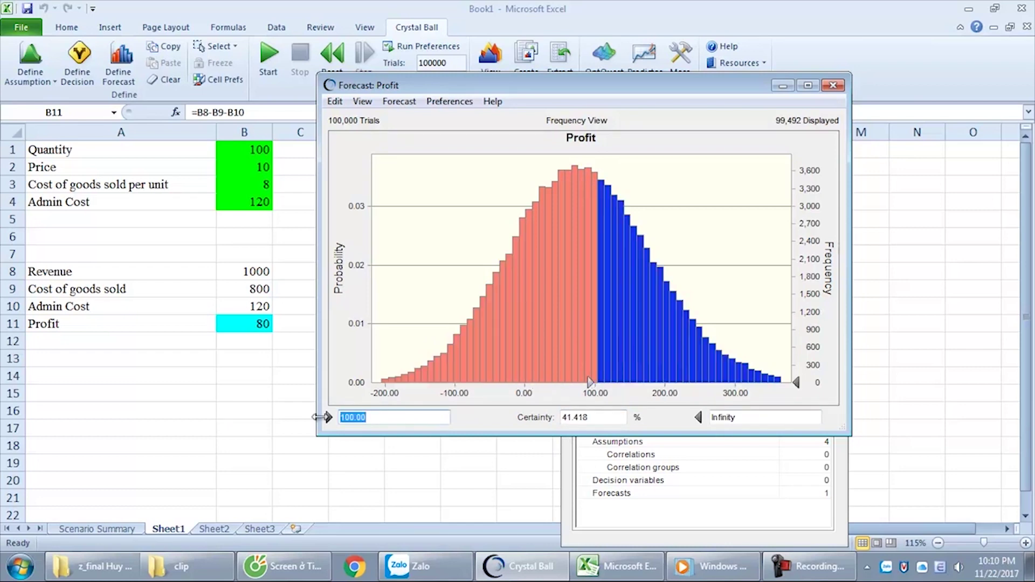